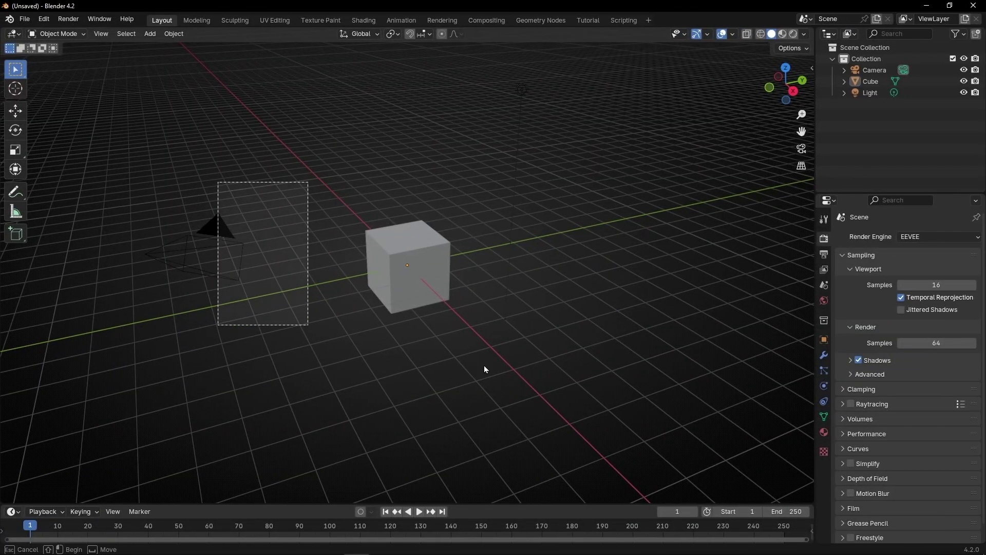
# Delete the default camera, cube and light from the scene
pyautogui.press('a')
pyautogui.press('Delete')
# Add a UV sphere to the empty scene and give it a new particle system
pyautogui.click(154, 36)
pyautogui.moveTo(164, 55)
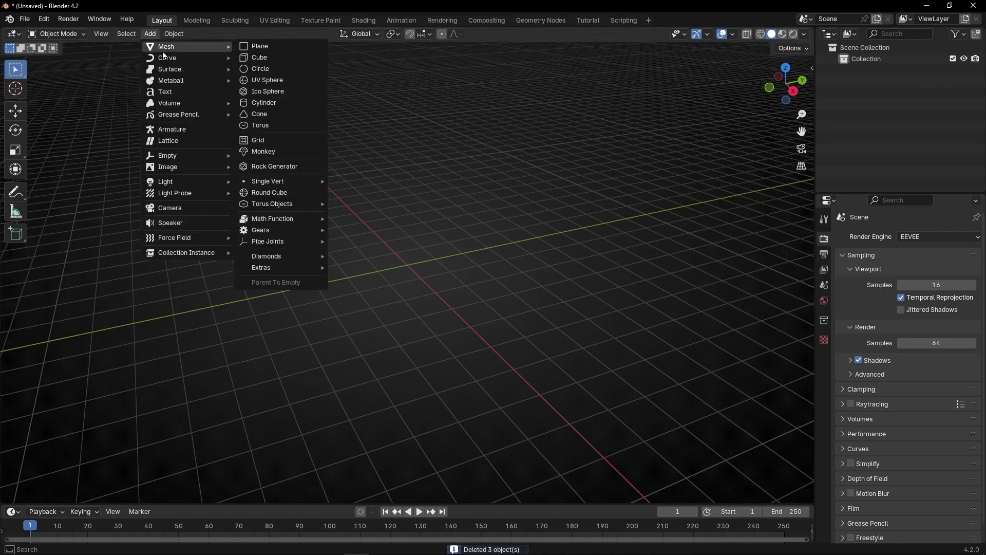
pyautogui.click(280, 82)
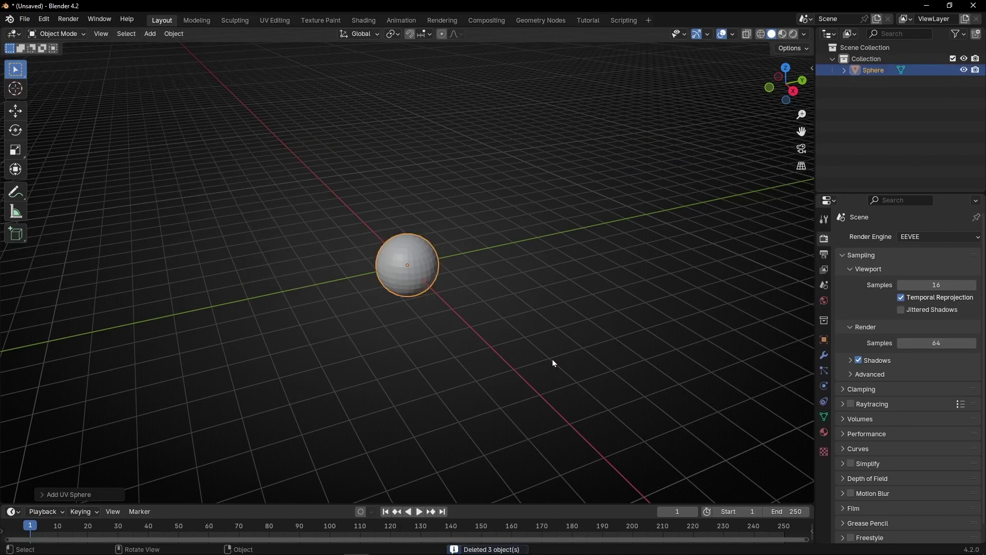
pyautogui.click(826, 372)
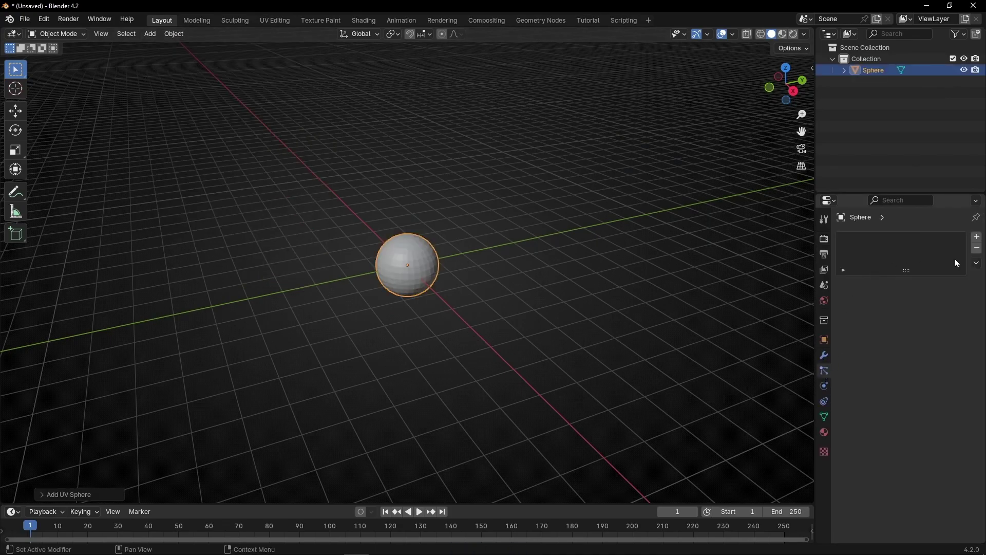
pyautogui.click(976, 240)
pyautogui.moveTo(403, 309)
pyautogui.mouseDown(button='middle')
pyautogui.moveTo(418, 321)
pyautogui.moveTo(433, 275)
pyautogui.moveTo(507, 291)
pyautogui.moveTo(398, 313)
pyautogui.mouseUp(button='middle')
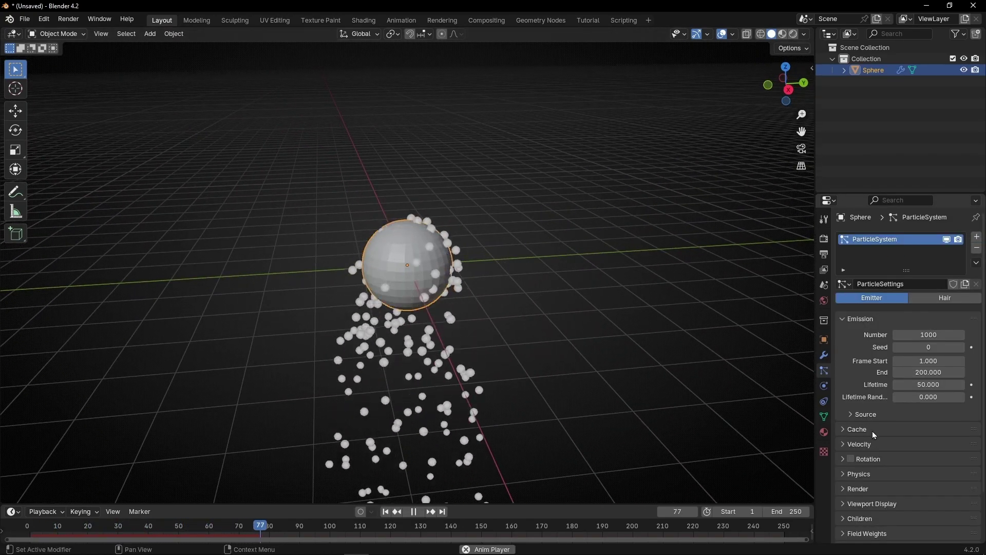
# Set the gravity field weight of the sphere's particle system to 0
pyautogui.scroll(-3, 851, 506)
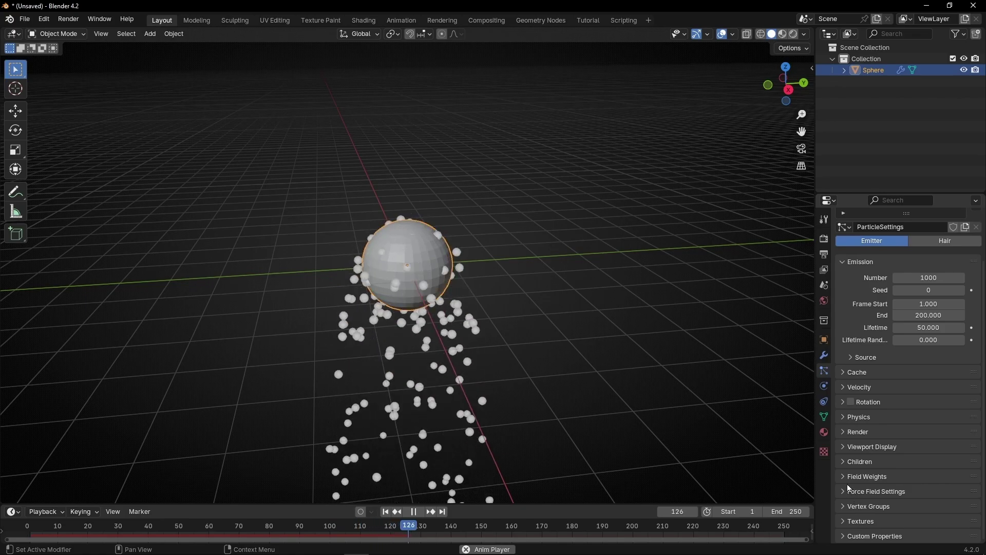
pyautogui.click(842, 478)
pyautogui.moveTo(924, 505); pyautogui.dragTo(892, 505)
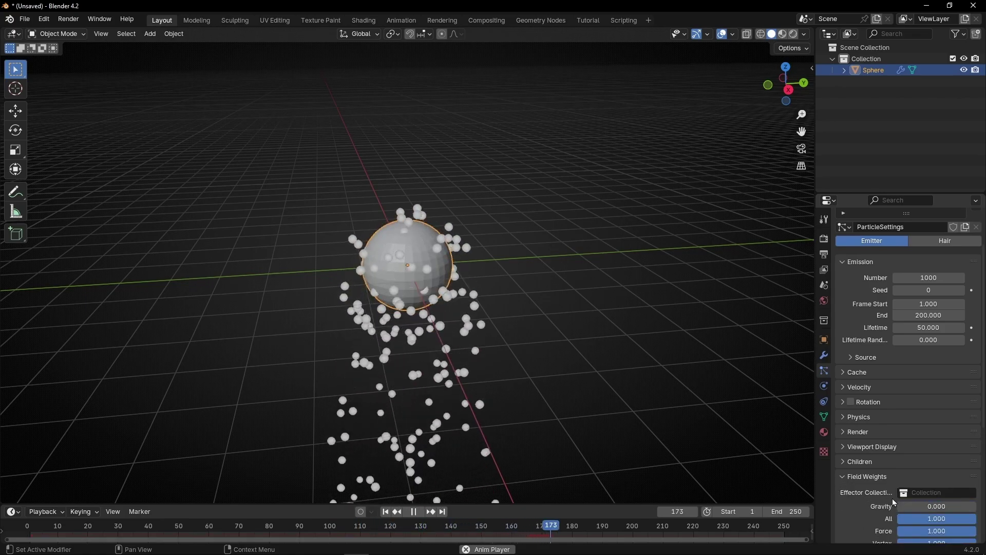
pyautogui.scroll(3, 873, 384)
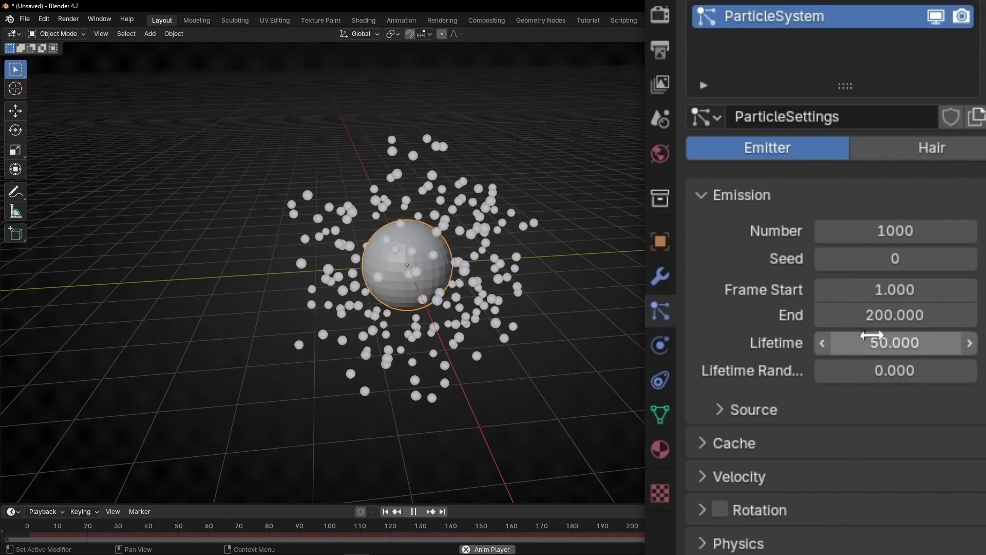
# Set the particles' lifetime to 73.2 and lifetime randomness to 1, and stop the playback
pyautogui.moveTo(913, 334)
pyautogui.mouseDown()
pyautogui.moveTo(746, 335)
pyautogui.moveTo(983, 335)
pyautogui.moveTo(924, 337)
pyautogui.mouseUp()
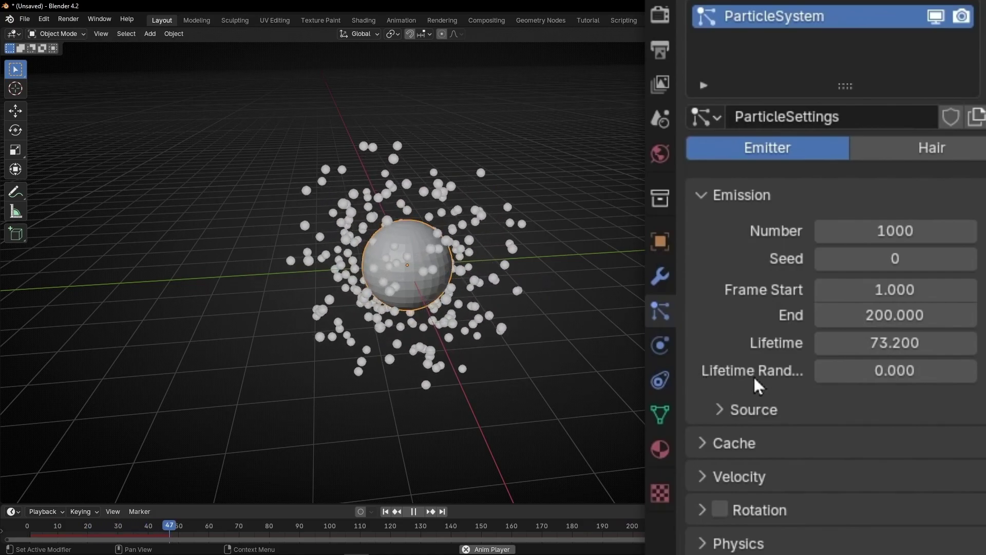
pyautogui.moveTo(865, 374); pyautogui.dragTo(976, 374)
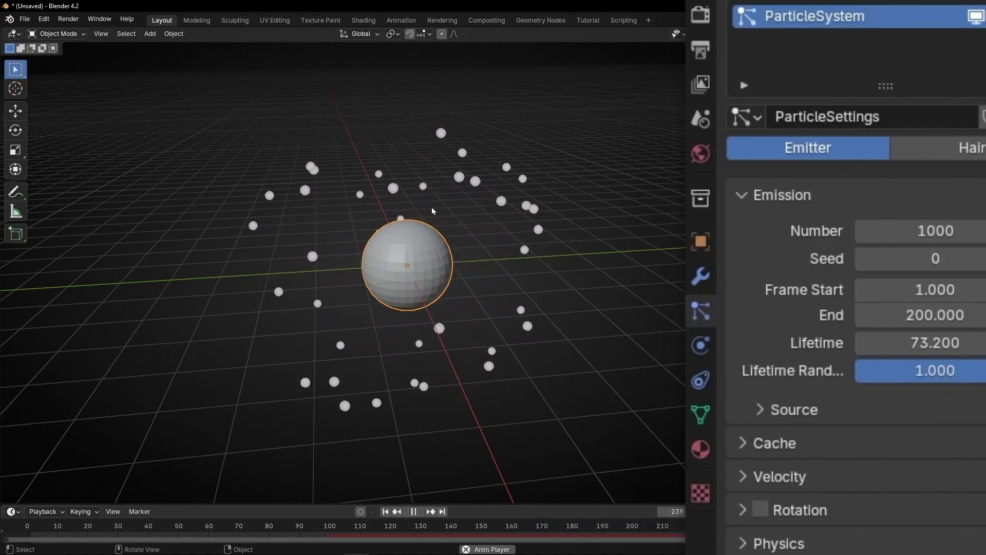
pyautogui.press('space')
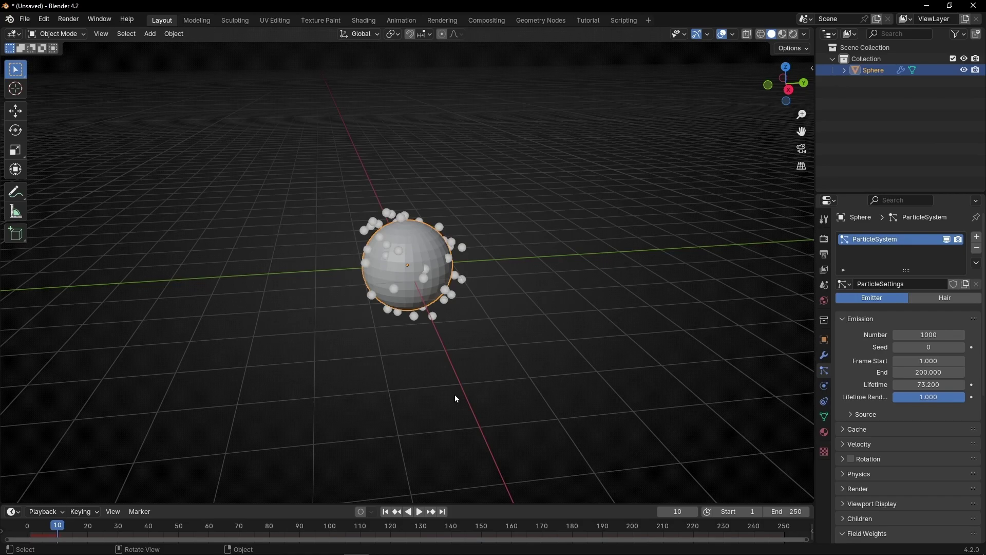
# Delete the particle-emitting sphere and add a cube in its place
pyautogui.press('Delete')
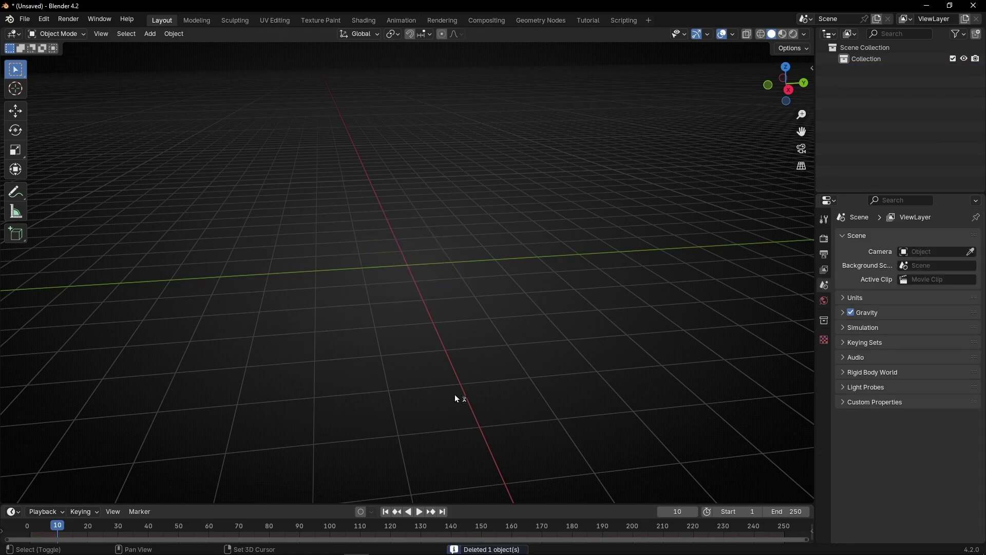
pyautogui.hotkey('shift', 'a')
pyautogui.write('cube')
pyautogui.press('Return')
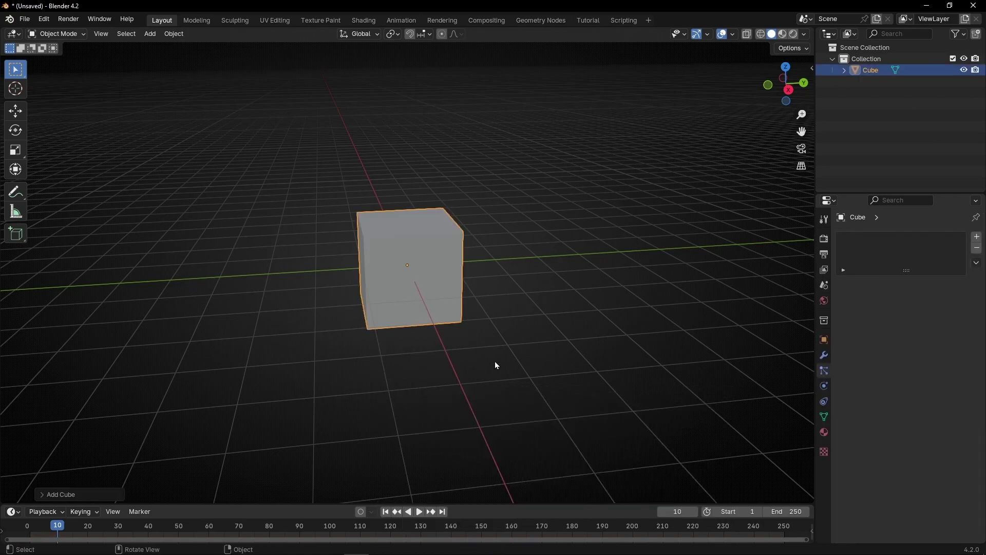
# Create a new geometry node tree for the cube in the Tutorial workspace and delete its Group Input node
pyautogui.click(588, 20)
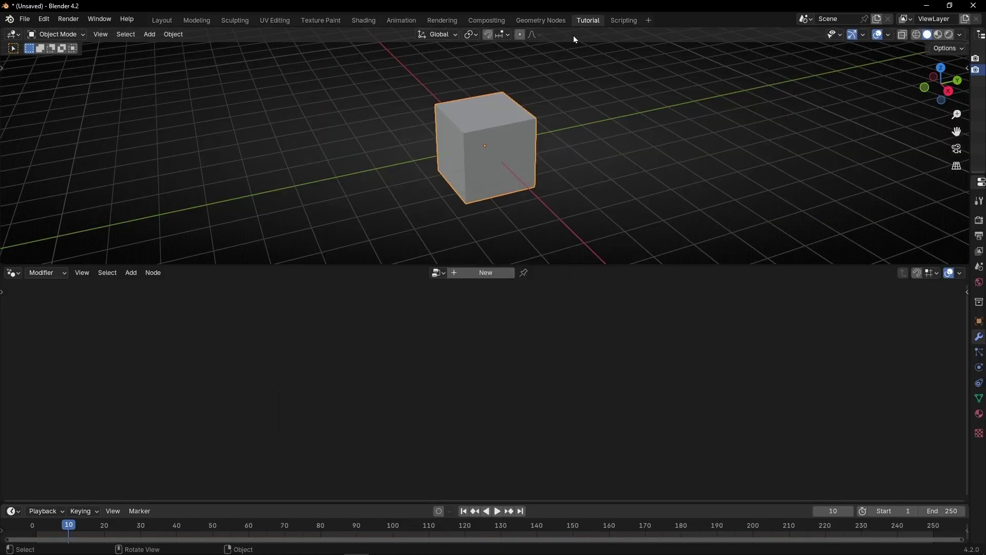
pyautogui.click(483, 273)
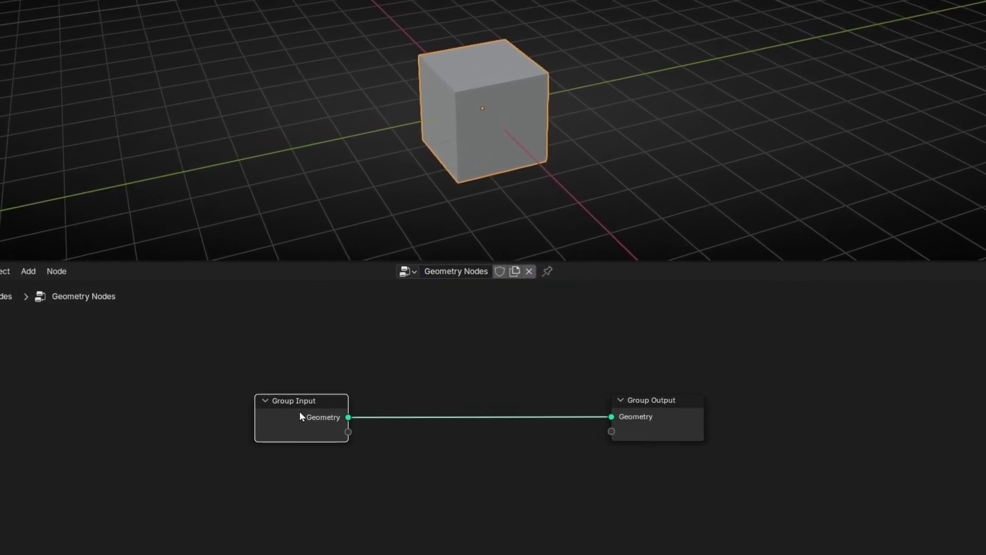
pyautogui.click(309, 402)
pyautogui.press('x')
# Add a UV Sphere node and link its Mesh output to the Group Output's Geometry
pyautogui.hotkey('shift', 'a')
pyautogui.write('uv')
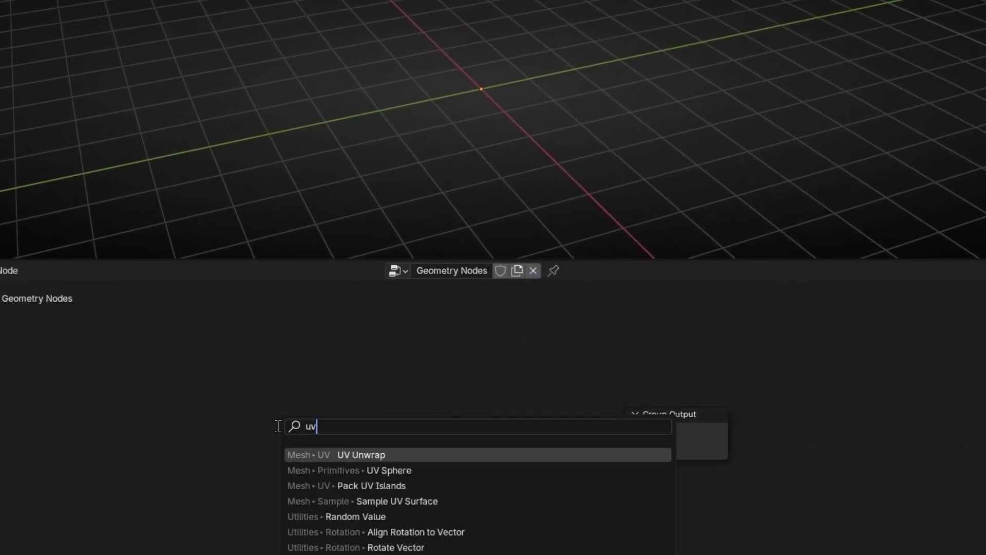
pyautogui.click(360, 469)
pyautogui.keyDown('alt'); pyautogui.moveTo(354, 472); pyautogui.dragTo(624, 441, button='right'); pyautogui.keyUp('alt')
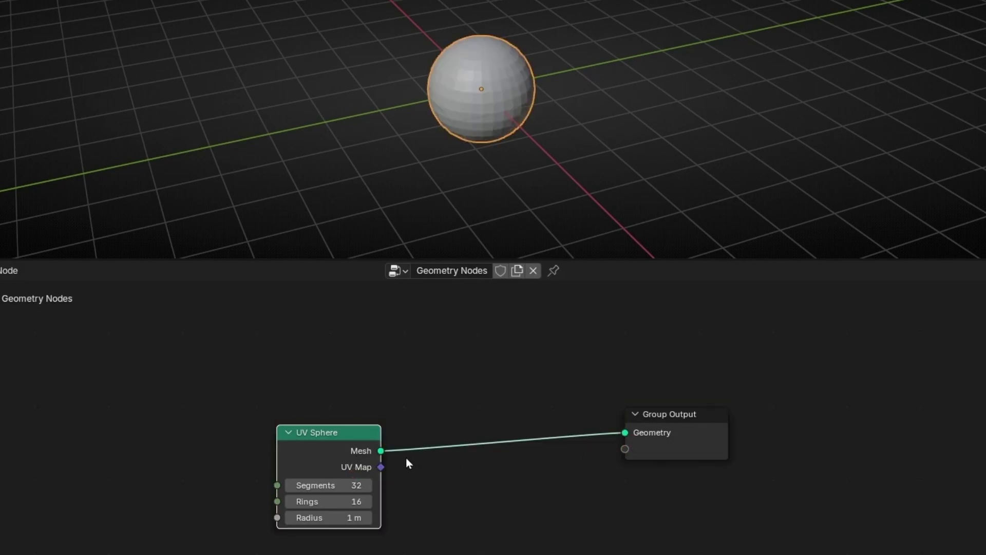
pyautogui.moveTo(511, 197); pyautogui.dragTo(445, 69, button='middle')
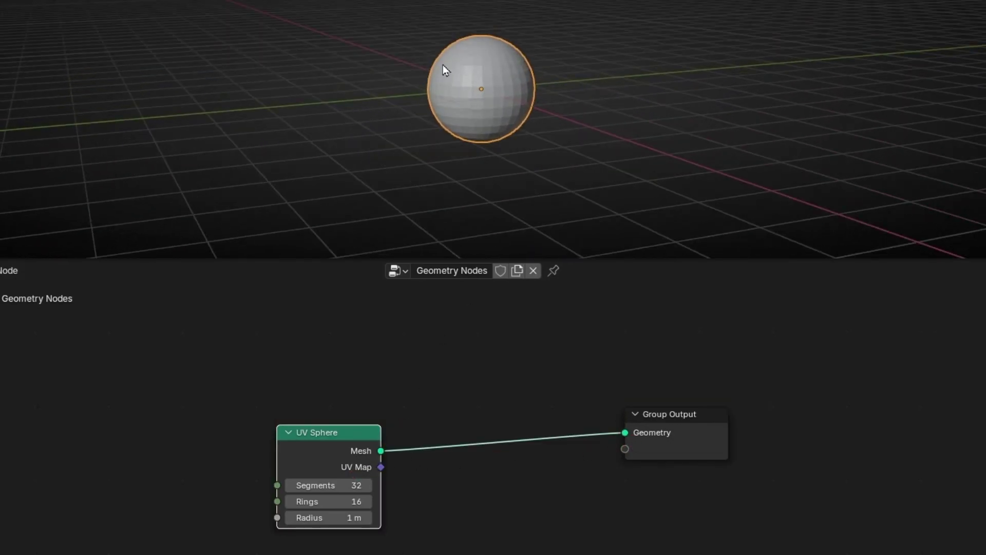
# Insert a Distribute Points on Faces node between the UV Sphere and Group Output nodes
pyautogui.moveTo(314, 468); pyautogui.dragTo(192, 420)
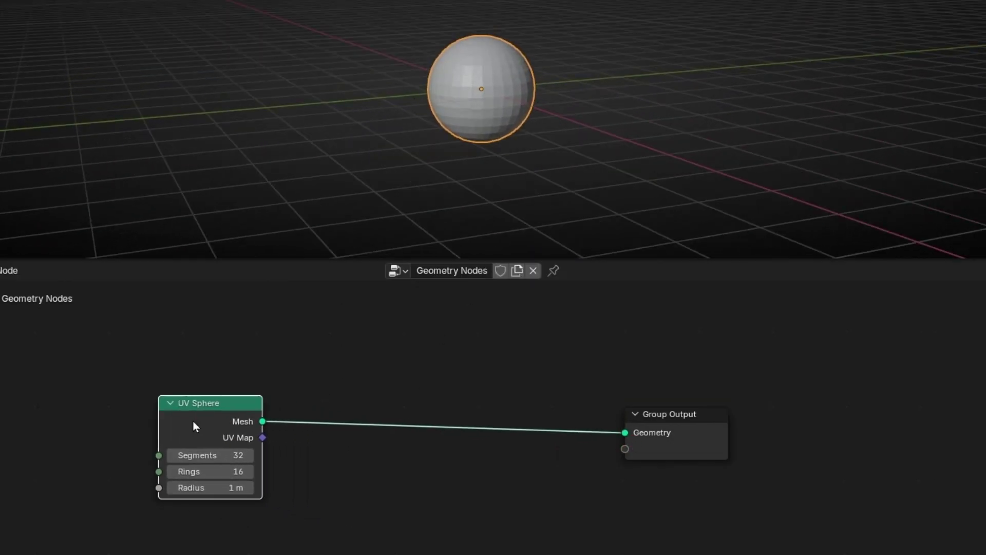
pyautogui.hotkey('shift', 'a')
pyautogui.write('distr')
pyautogui.press('Return')
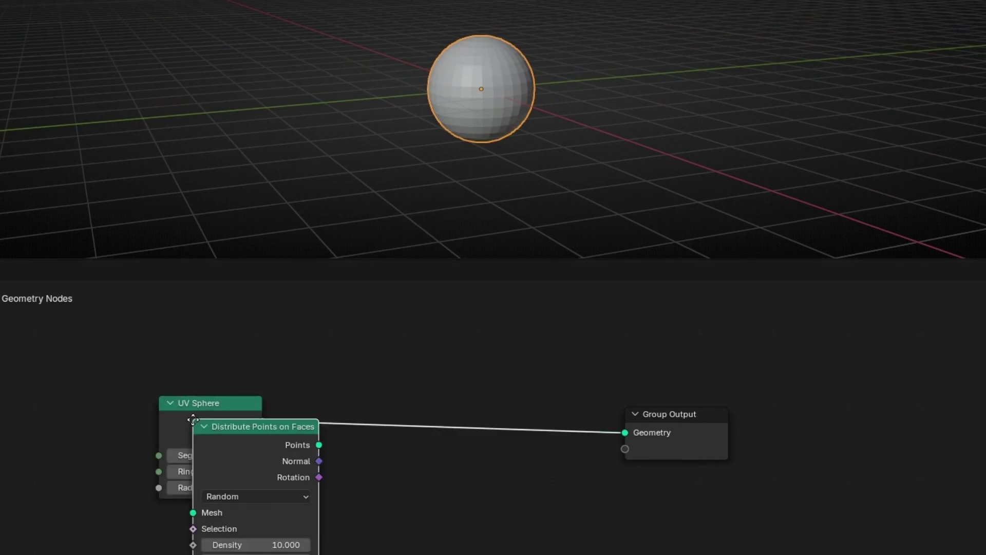
pyautogui.click(323, 382)
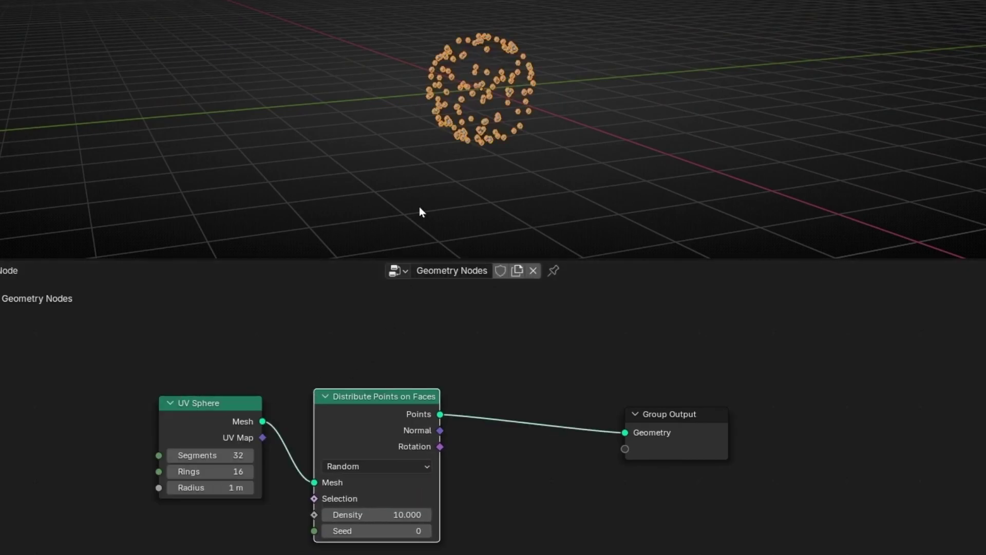
# Spread the nodes apart to open a wide gap between Distribute Points on Faces and Group Output
pyautogui.moveTo(419, 206); pyautogui.dragTo(458, 124, button='middle')
pyautogui.moveTo(215, 426); pyautogui.dragTo(84, 430)
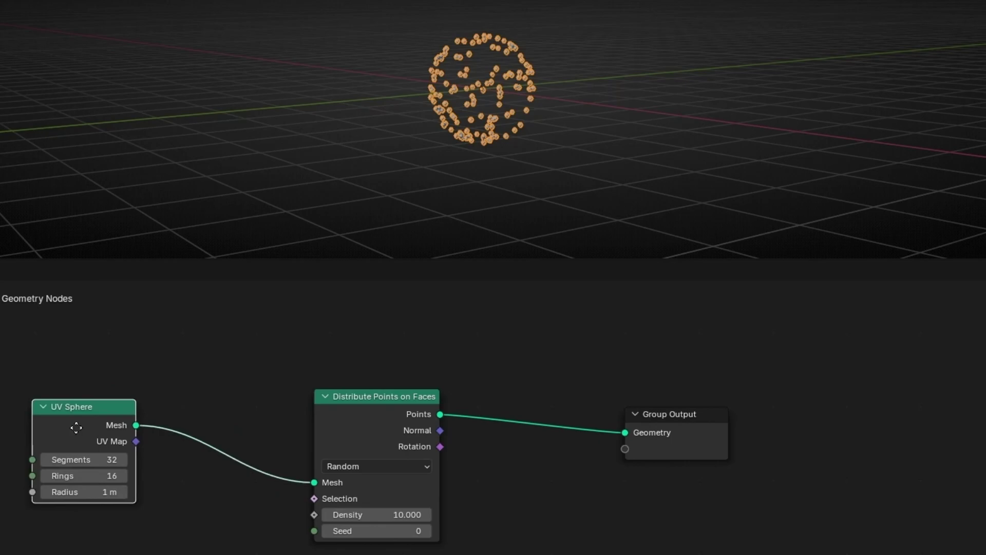
pyautogui.moveTo(374, 434); pyautogui.dragTo(268, 435)
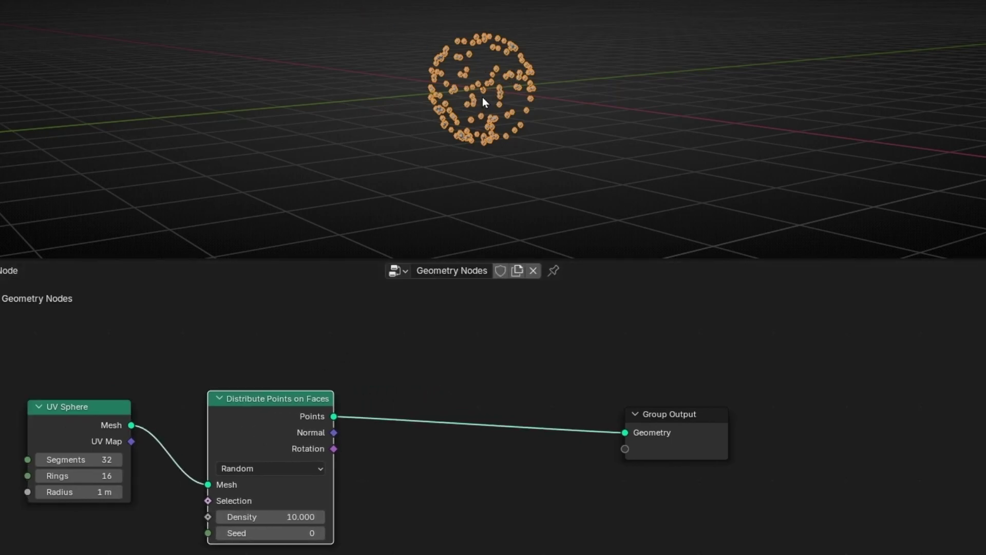
pyautogui.moveTo(690, 431); pyautogui.dragTo(796, 429)
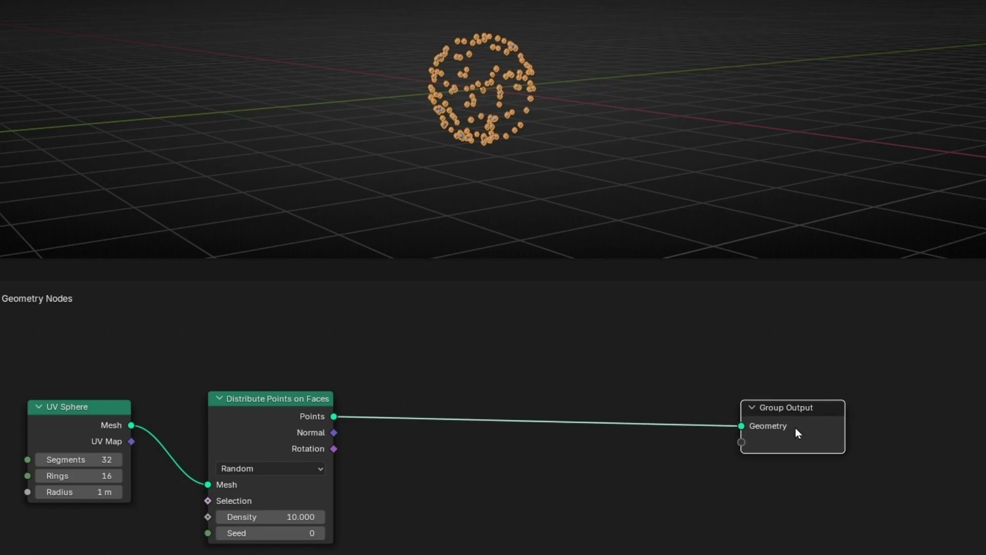
# Add a simulation zone in the gap before Group Output without attaching it to the existing link
pyautogui.hotkey('shift', 'a')
pyautogui.write('simul')
pyautogui.press('Return')
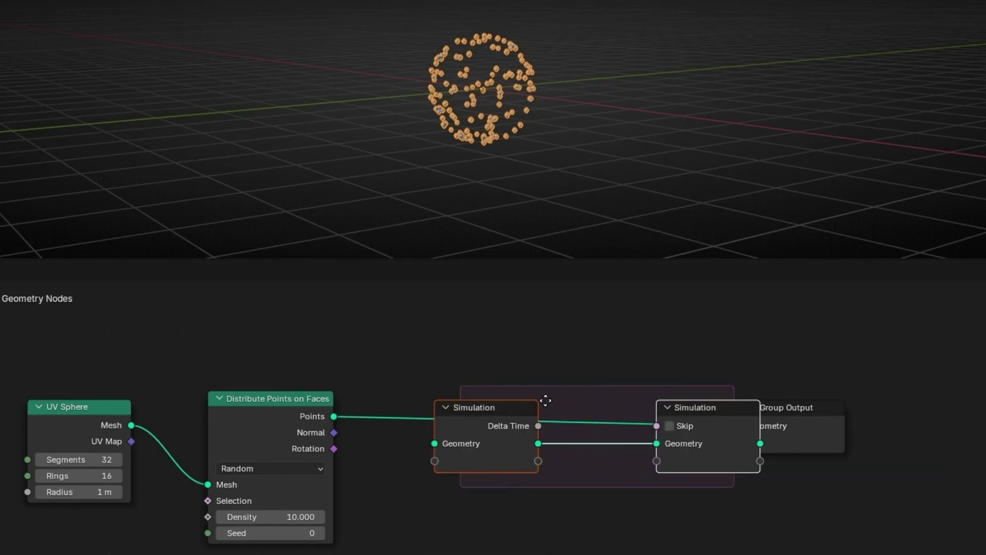
pyautogui.click(468, 341)
pyautogui.scroll(-1, 468, 340)
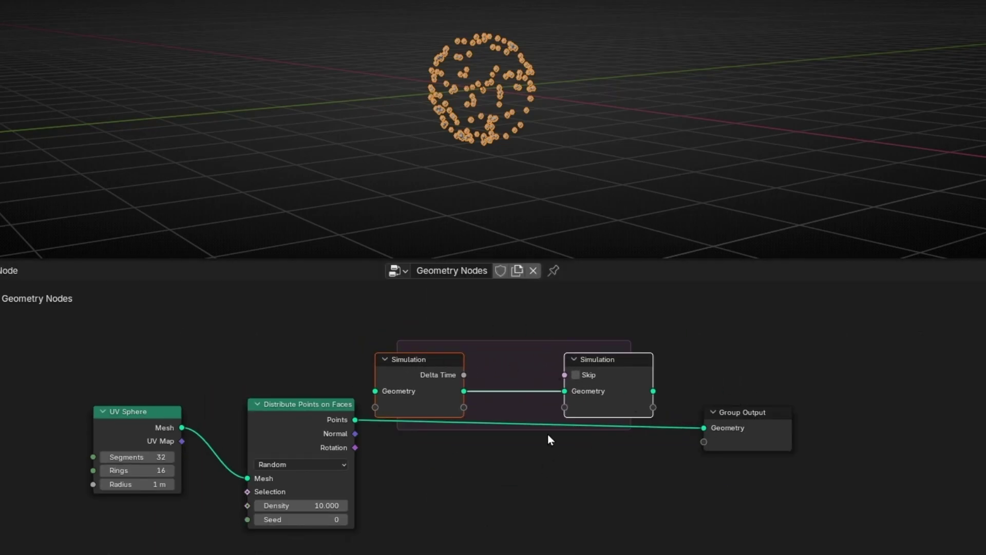
# Maximize the node editor, raise the simulation zone, and cut the link between Distribute Points on Faces and Group Output
pyautogui.hotkey('ctrl', 'space')
pyautogui.scroll(2, 523, 432)
pyautogui.moveTo(559, 393); pyautogui.dragTo(419, 432, button='middle')
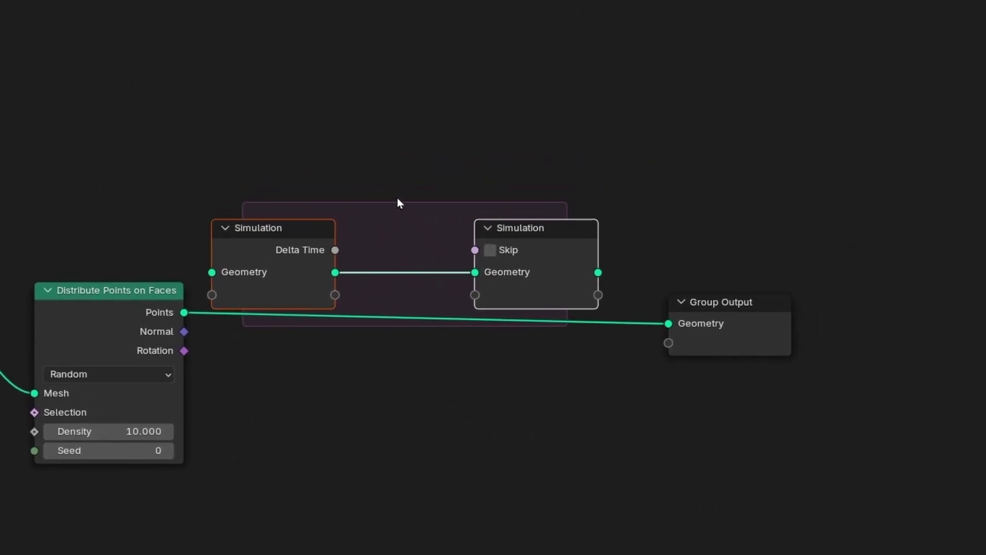
pyautogui.moveTo(400, 209); pyautogui.dragTo(441, 113)
pyautogui.keyDown('ctrl'); pyautogui.moveTo(392, 272); pyautogui.dragTo(375, 396, button='right'); pyautogui.keyUp('ctrl')
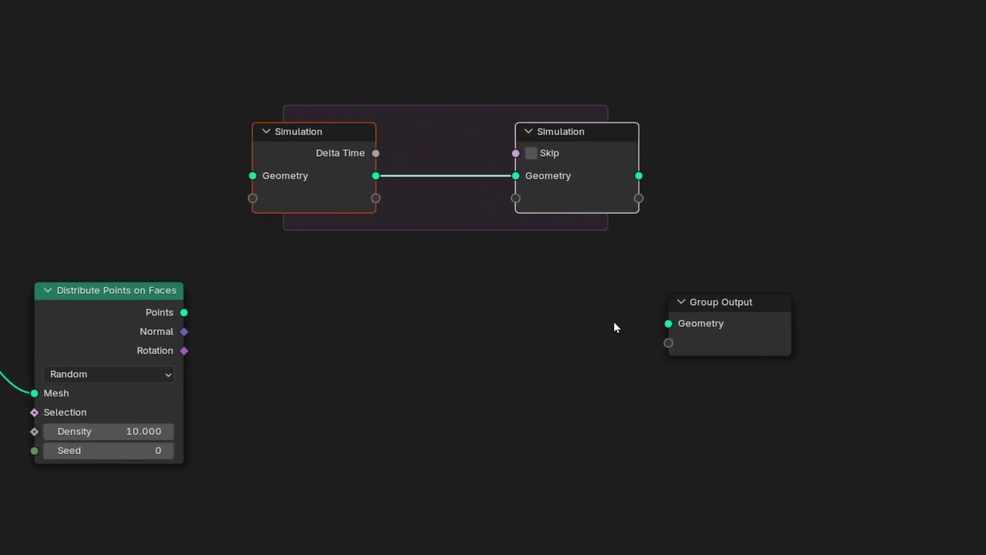
# Connect the simulation zone's geometry output to a repositioned Group Output, and widen the zone by moving its input node outward
pyautogui.moveTo(739, 297); pyautogui.dragTo(788, 142)
pyautogui.keyDown('alt'); pyautogui.moveTo(591, 169); pyautogui.dragTo(737, 198, button='right'); pyautogui.keyUp('alt')
pyautogui.moveTo(330, 188); pyautogui.dragTo(186, 188)
# Insert a Join Geometry node inside the simulation zone and feed it the Points output of Distribute Points on Faces
pyautogui.hotkey('shift', 'a')
pyautogui.write('joi')
pyautogui.press('Return')
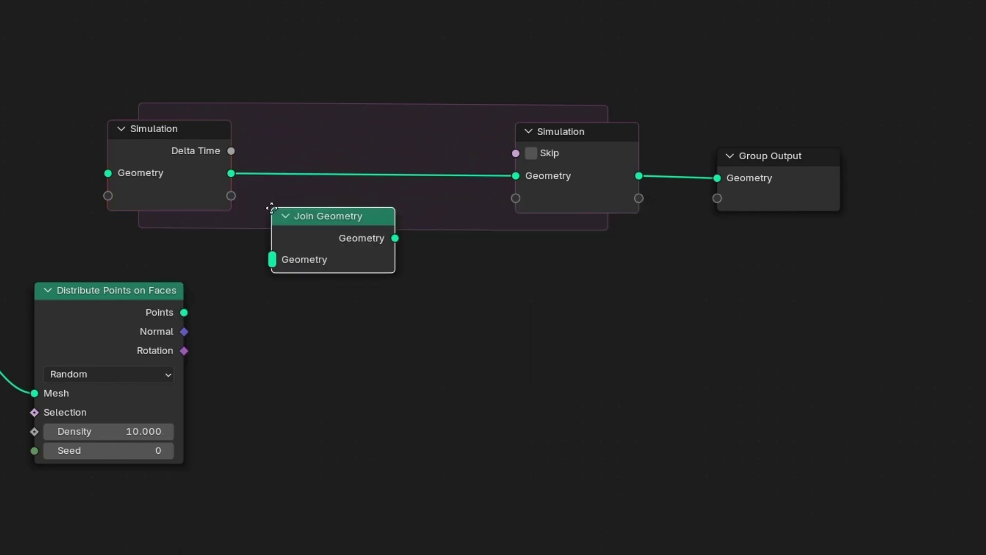
pyautogui.click(271, 147)
pyautogui.moveTo(185, 310); pyautogui.dragTo(214, 286)
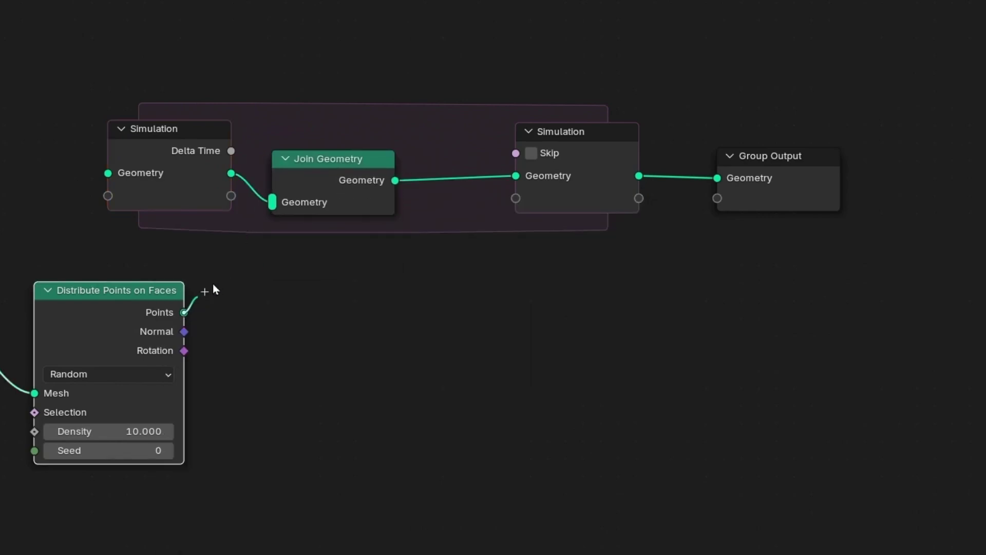
pyautogui.moveTo(258, 221); pyautogui.dragTo(259, 224)
pyautogui.moveTo(285, 257); pyautogui.dragTo(380, 284, button='middle')
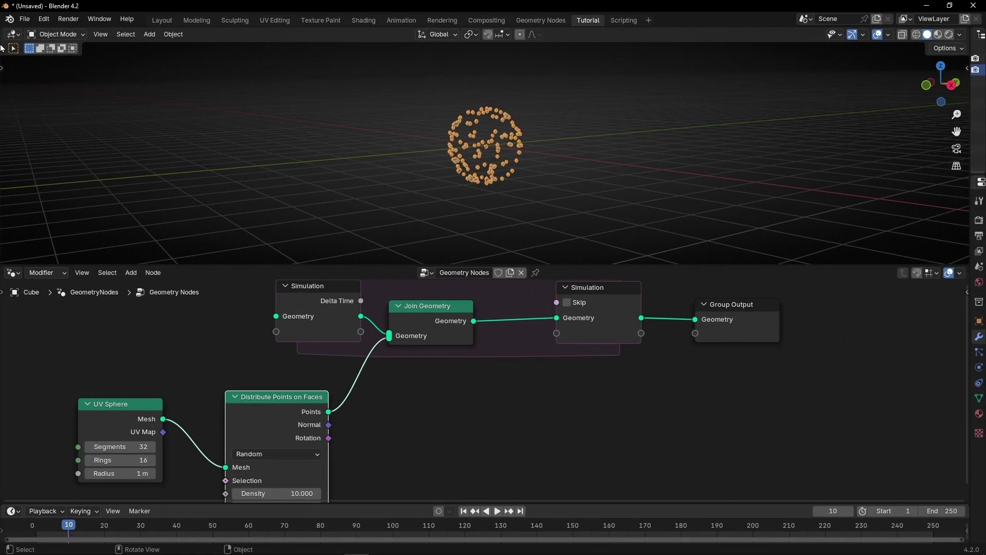
# Split the 3D viewport and turn the new area into a narrow Spreadsheet beside it
pyautogui.moveTo(3, 33); pyautogui.dragTo(246, 56)
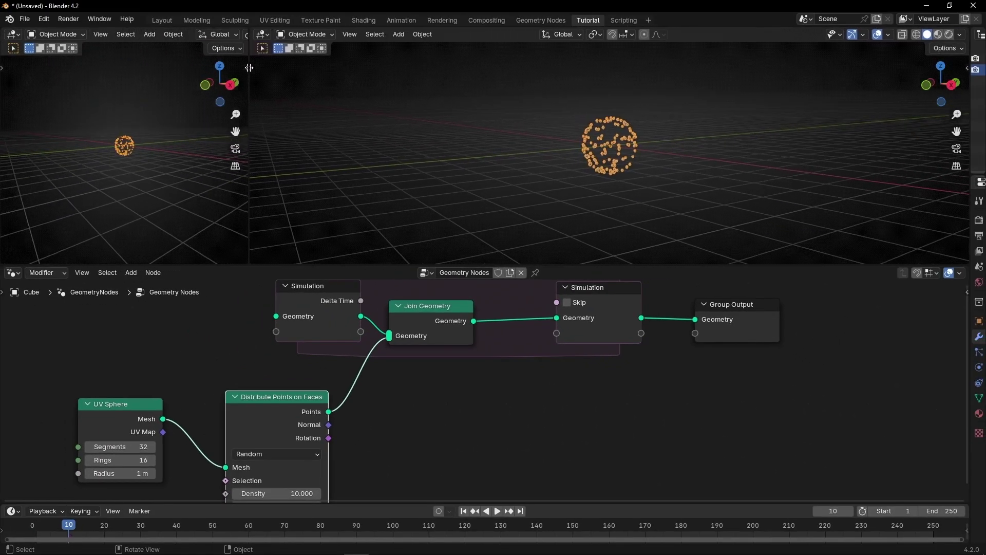
pyautogui.click(13, 34)
pyautogui.click(354, 114)
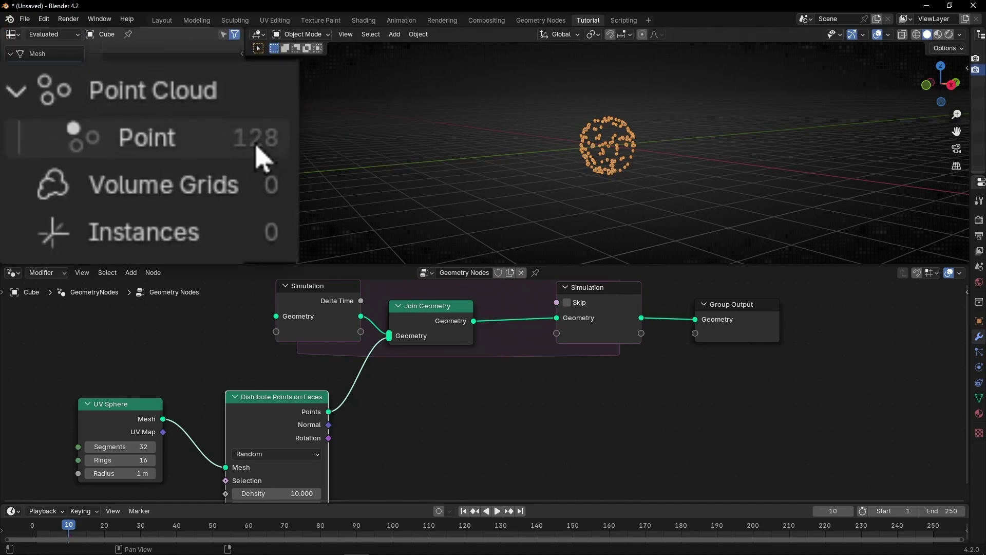
pyautogui.moveTo(245, 154); pyautogui.dragTo(95, 154)
# Play the simulation with a slightly taller timeline and examine the point cloud's point count and the points in the viewport
pyautogui.moveTo(399, 500); pyautogui.dragTo(396, 485)
pyautogui.press('space')
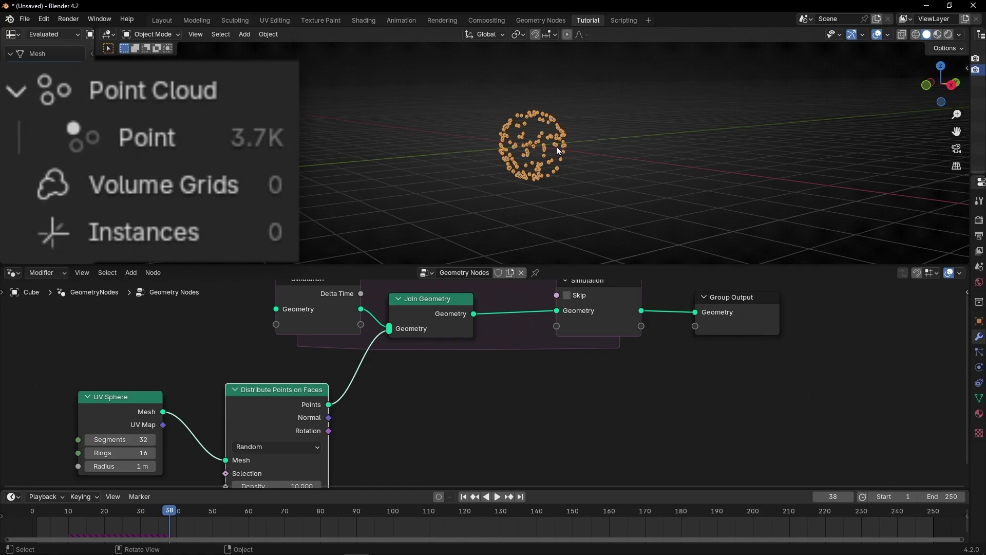
pyautogui.scroll(3, 553, 148)
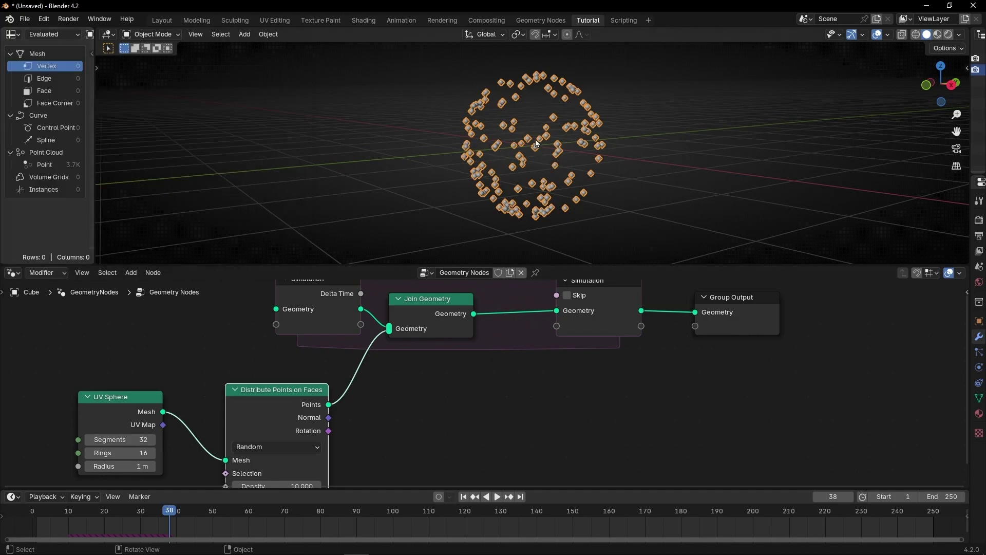
pyautogui.scroll(-3, 563, 149)
# Annotate outward arrows on both sides of the point sphere in the 3D viewport and erase them again
pyautogui.press('t')
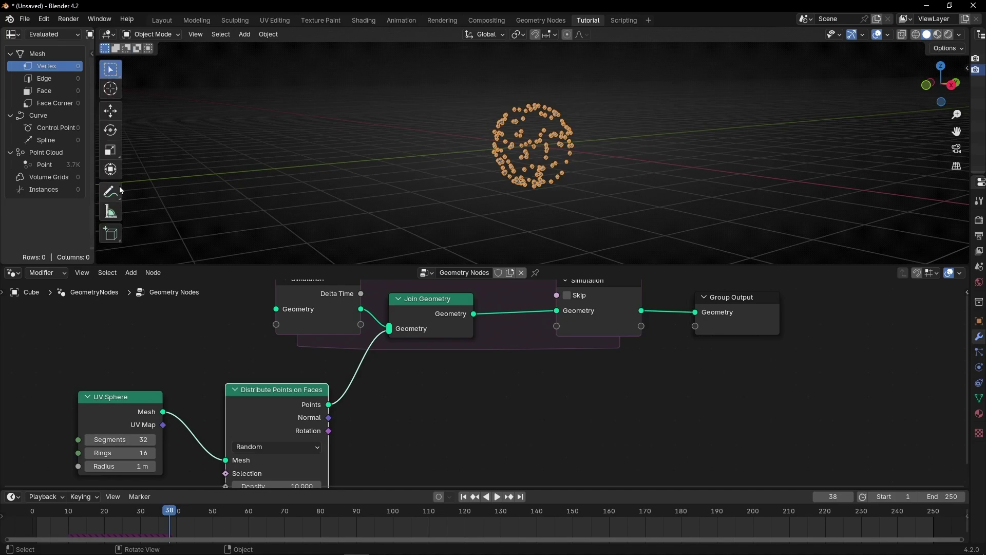
pyautogui.click(106, 199)
pyautogui.moveTo(571, 120); pyautogui.dragTo(585, 120)
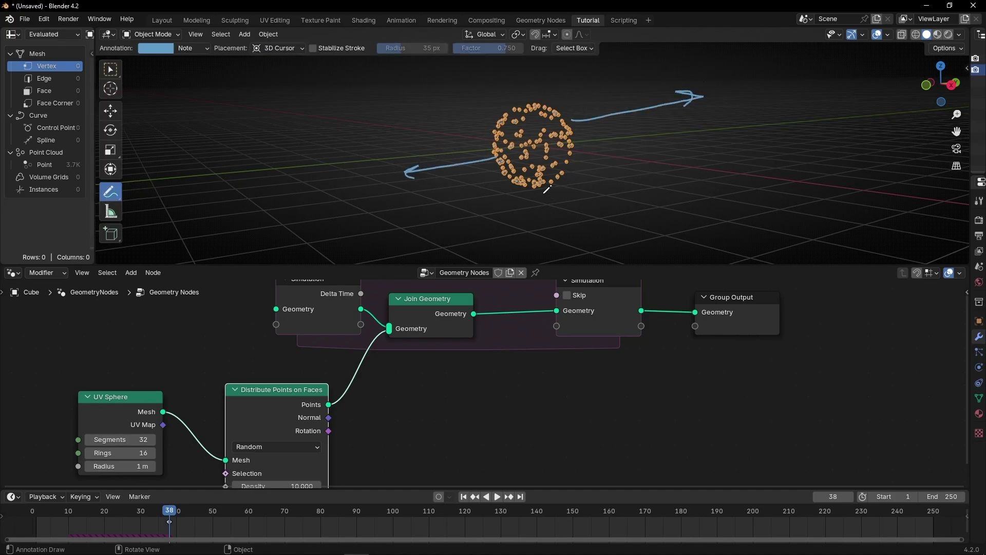
pyautogui.keyDown('ctrl'); pyautogui.moveTo(662, 118); pyautogui.dragTo(616, 176); pyautogui.keyUp('ctrl')
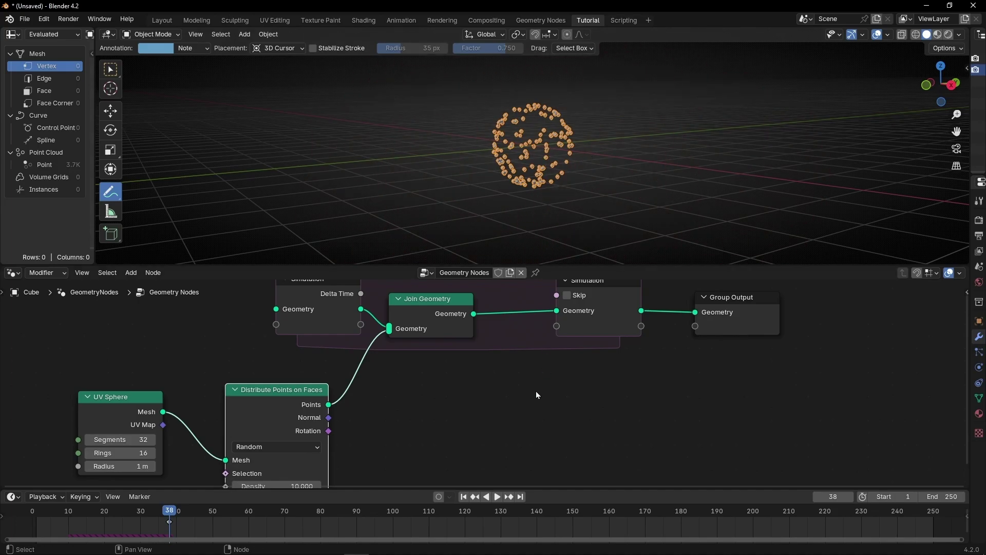
# Move the Group Output and simulation output nodes outward in the maximized node editor, and insert a Set Position node after Join Geometry
pyautogui.scroll(-1, 535, 390)
pyautogui.hotkey('ctrl', 'space')
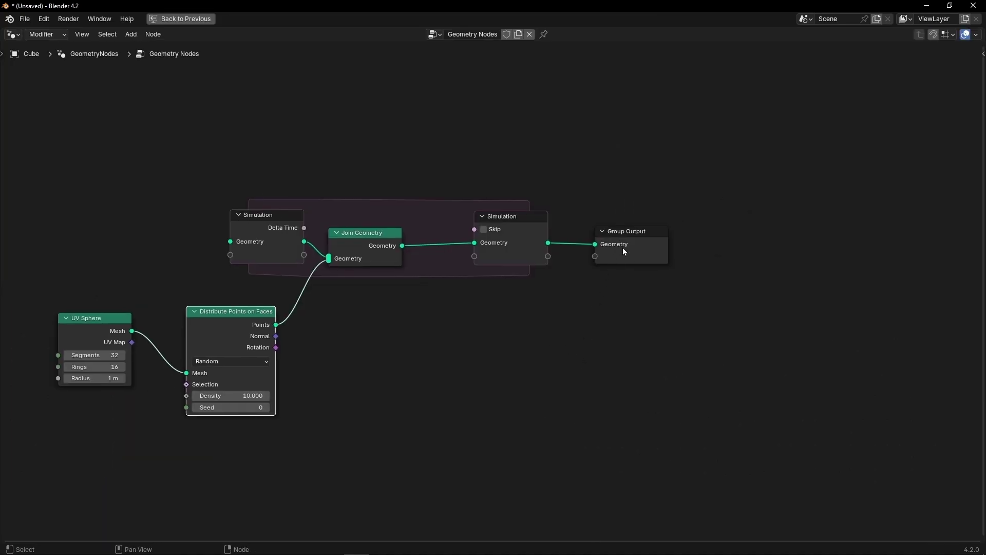
pyautogui.moveTo(624, 250); pyautogui.dragTo(714, 260)
pyautogui.moveTo(515, 222); pyautogui.dragTo(607, 225)
pyautogui.hotkey('shift', 'a')
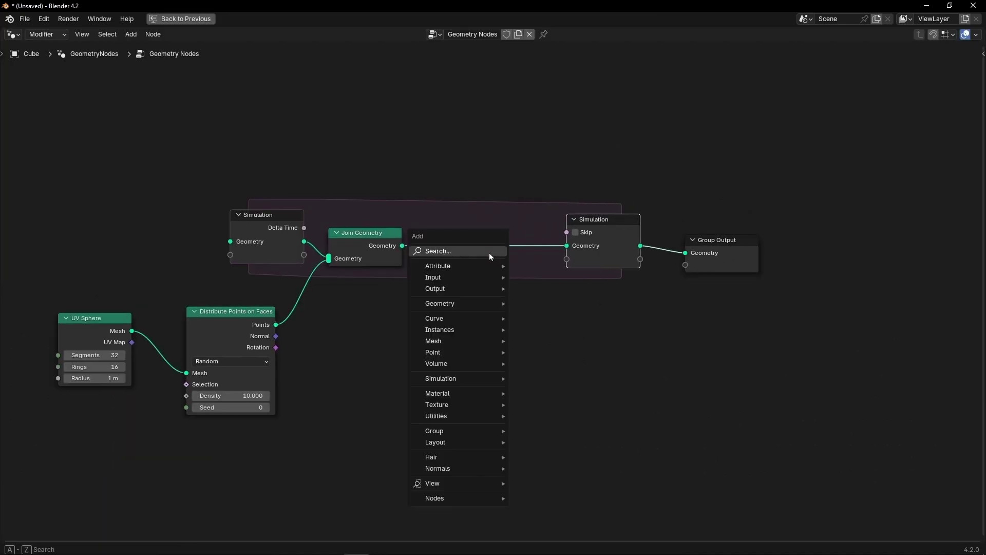
pyautogui.write('set')
pyautogui.click(572, 279)
pyautogui.click(488, 318)
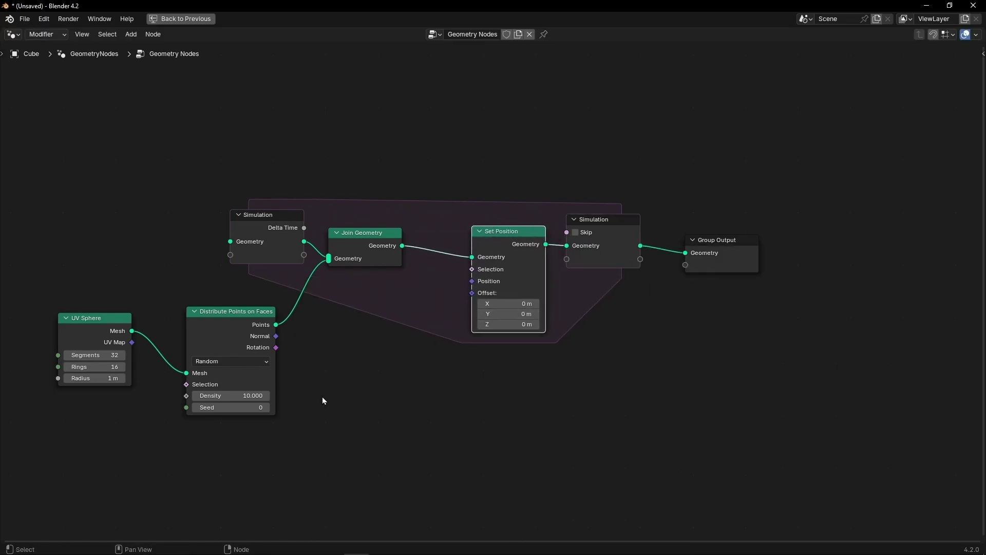
# Move the UV Sphere node away and insert a Store Named Attribute node between it and Distribute Points on Faces
pyautogui.moveTo(151, 344); pyautogui.dragTo(288, 329, button='middle')
pyautogui.moveTo(288, 328); pyautogui.dragTo(206, 353)
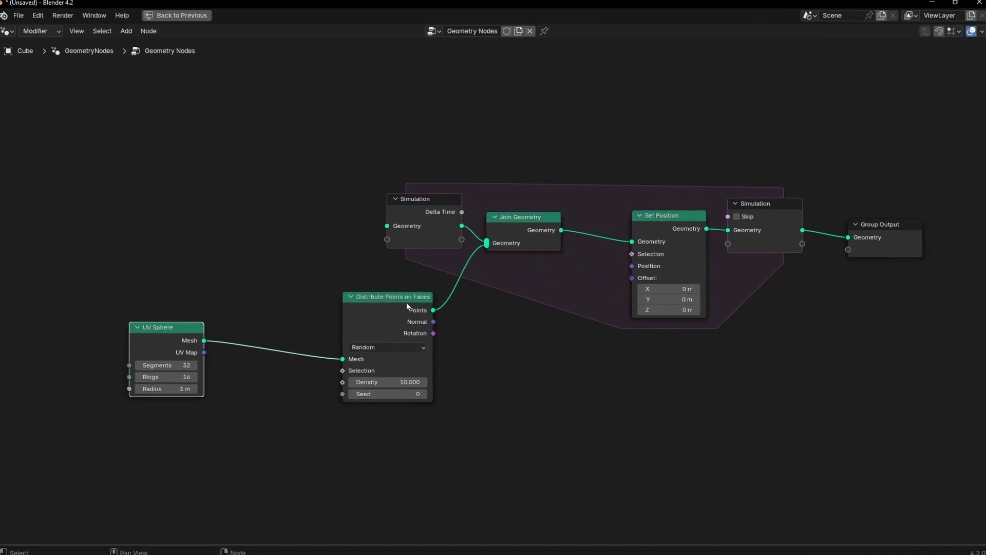
pyautogui.hotkey('shift', 'a')
pyautogui.write('s')
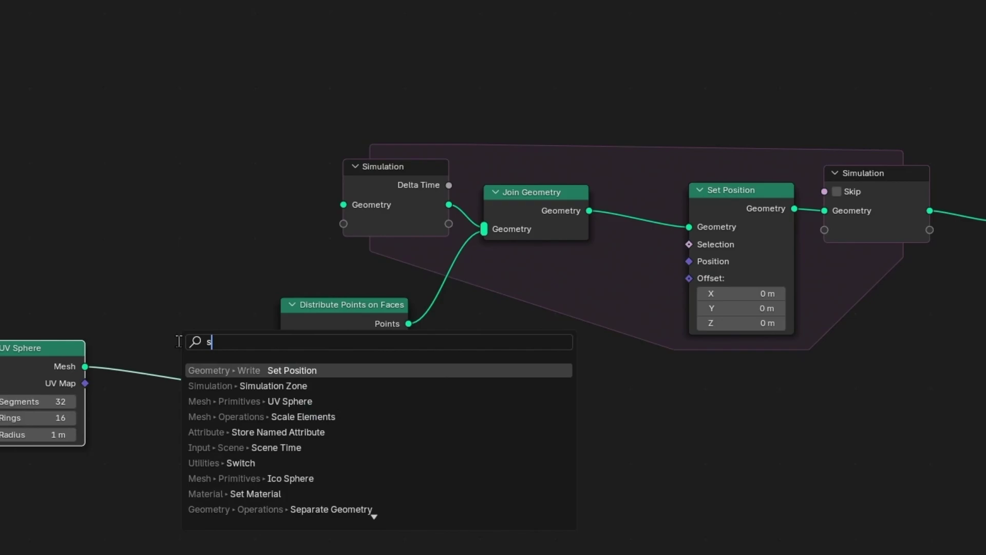
pyautogui.write('tore')
pyautogui.press('Return')
pyautogui.click(177, 342)
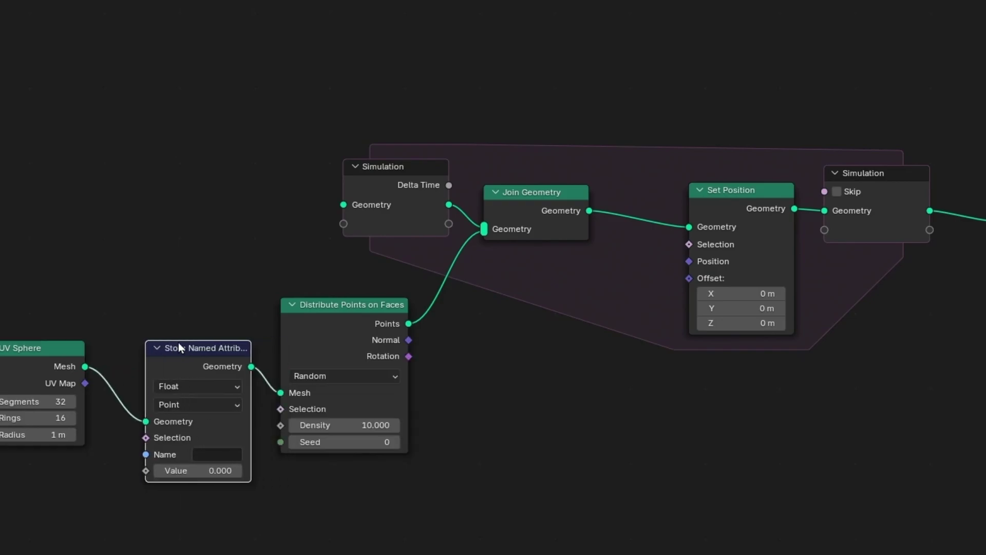
# Add a Normal node and feed it into the Value input of Store Named Attribute
pyautogui.moveTo(146, 516); pyautogui.dragTo(428, 314, button='middle')
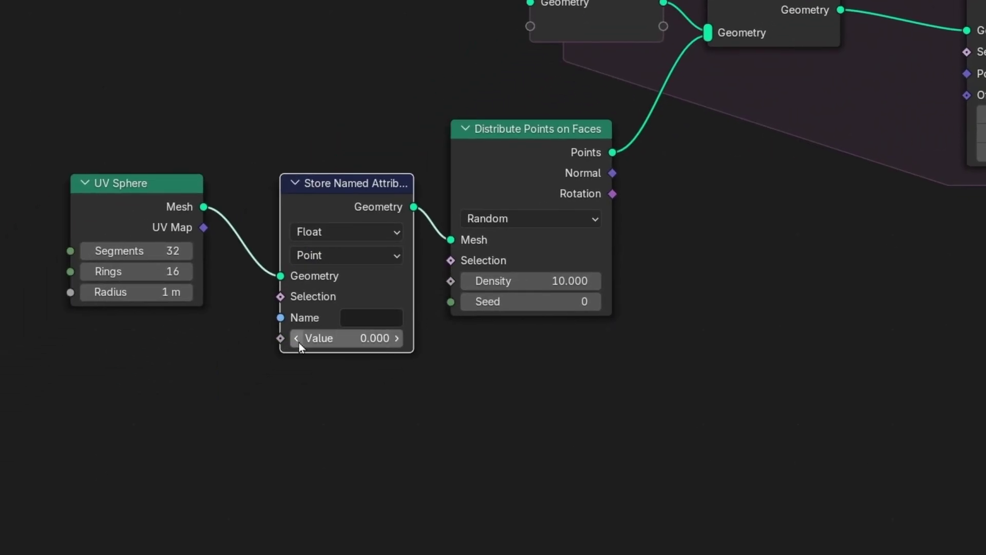
pyautogui.moveTo(281, 337); pyautogui.dragTo(191, 391)
pyautogui.write('norma')
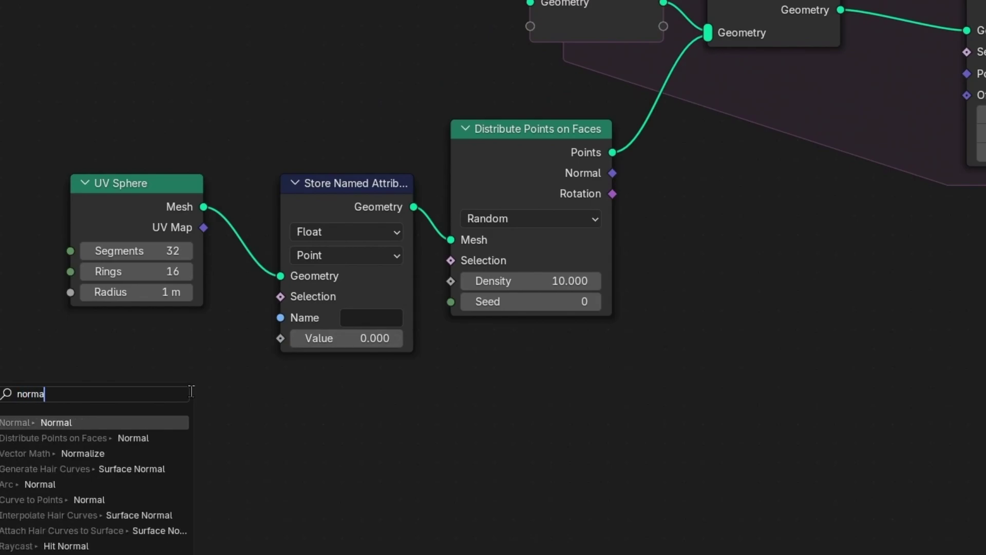
pyautogui.press('Return')
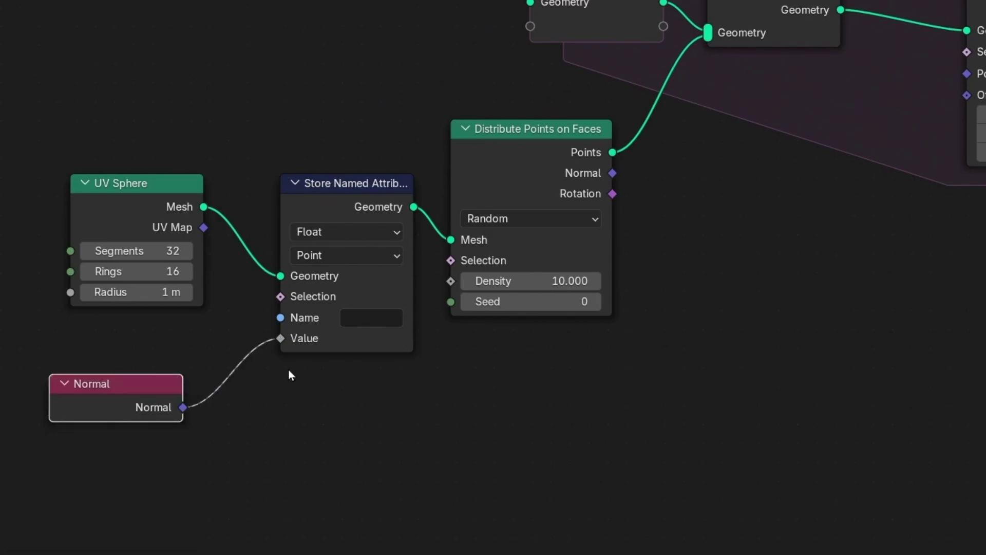
# Set the Store Named Attribute data type to Vector and name the attribute ObjNor
pyautogui.click(329, 234)
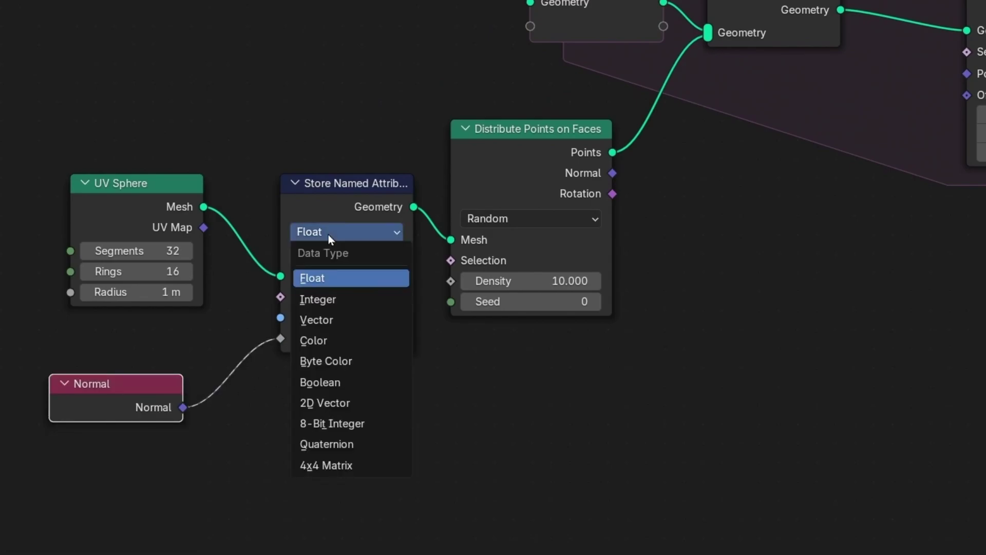
pyautogui.click(325, 318)
pyautogui.click(370, 320)
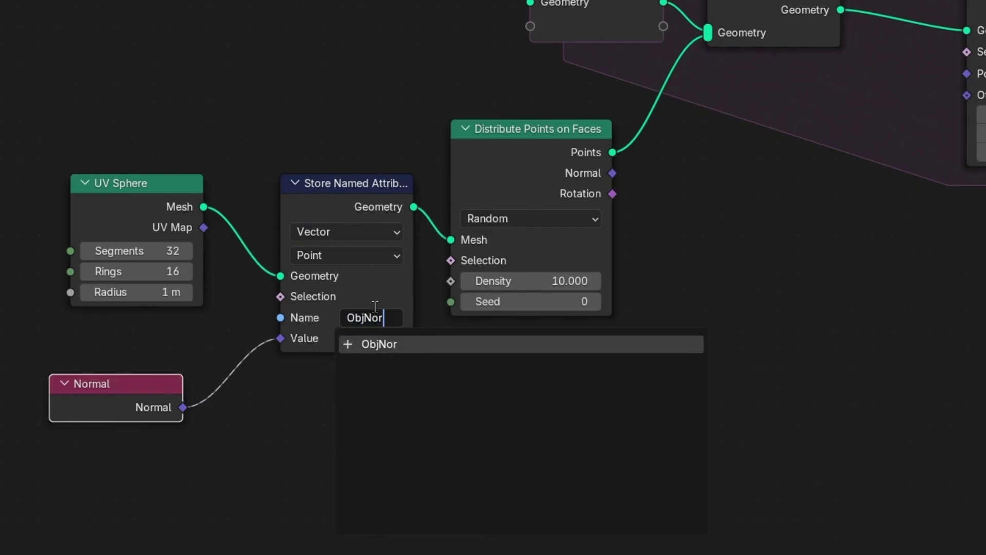
pyautogui.press('Return')
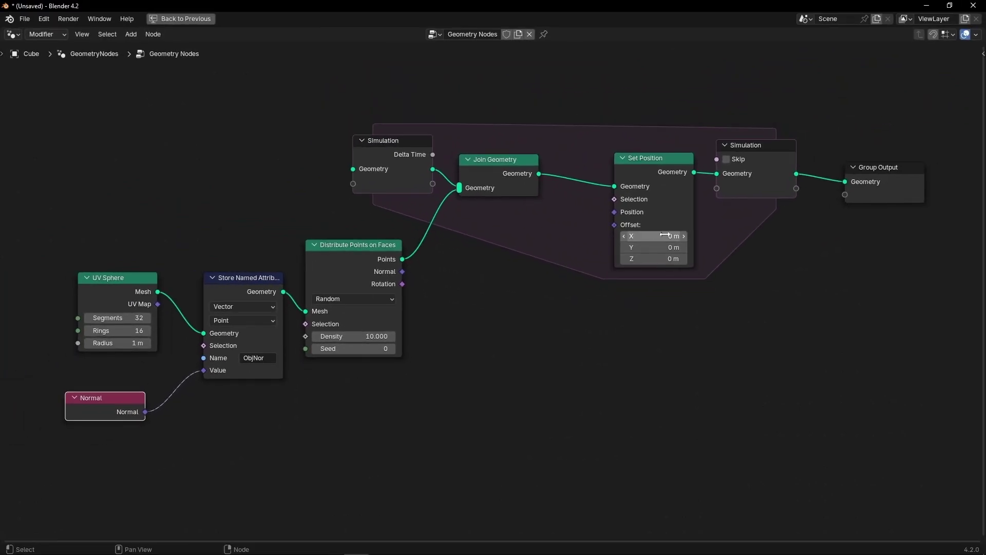
# Restore the multi-area layout, remove the viewport annotation, and add a Named Attribute node below the simulation zone
pyautogui.hotkey('ctrl', 'space')
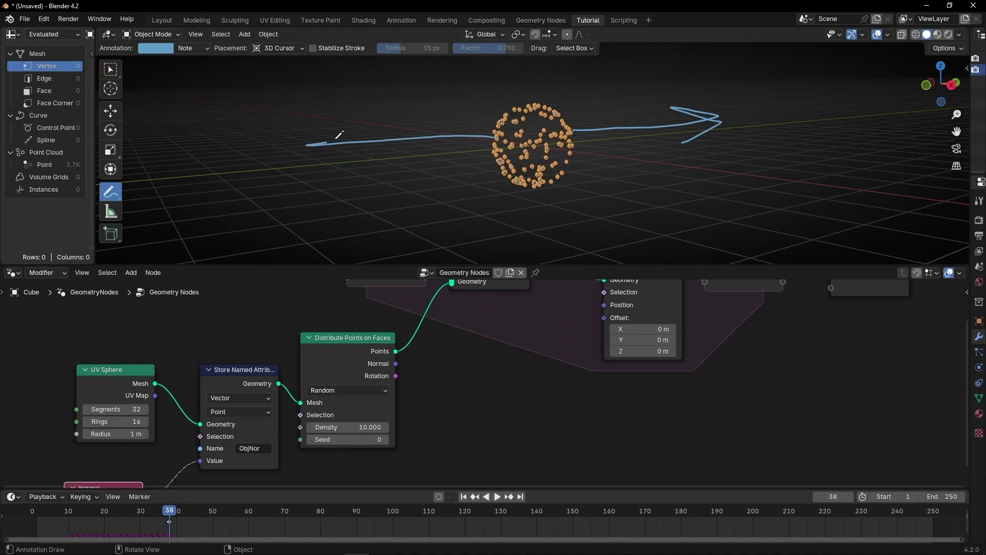
pyautogui.hotkey('ctrl', 'z')
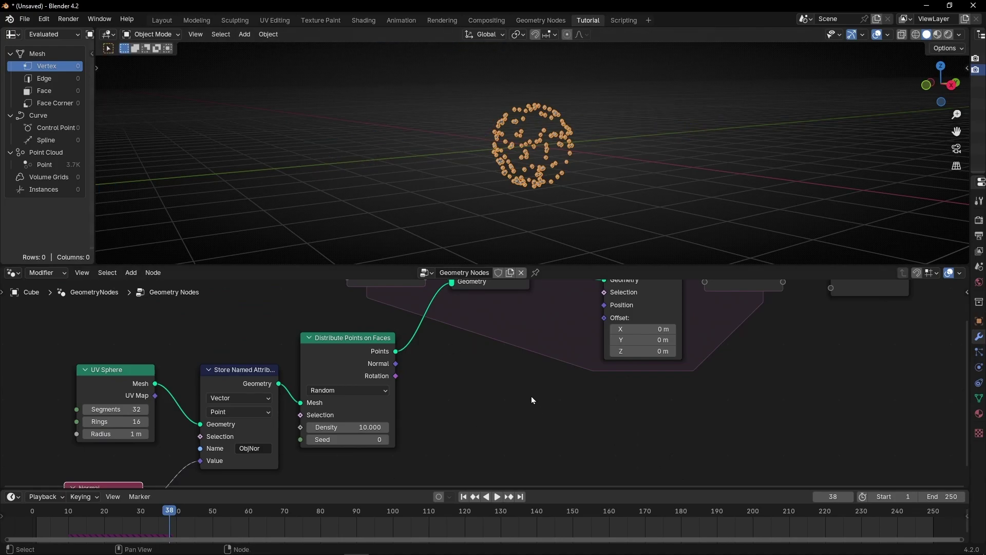
pyautogui.scroll(-2, 532, 400)
pyautogui.hotkey('shift', 'a')
pyautogui.write('nam')
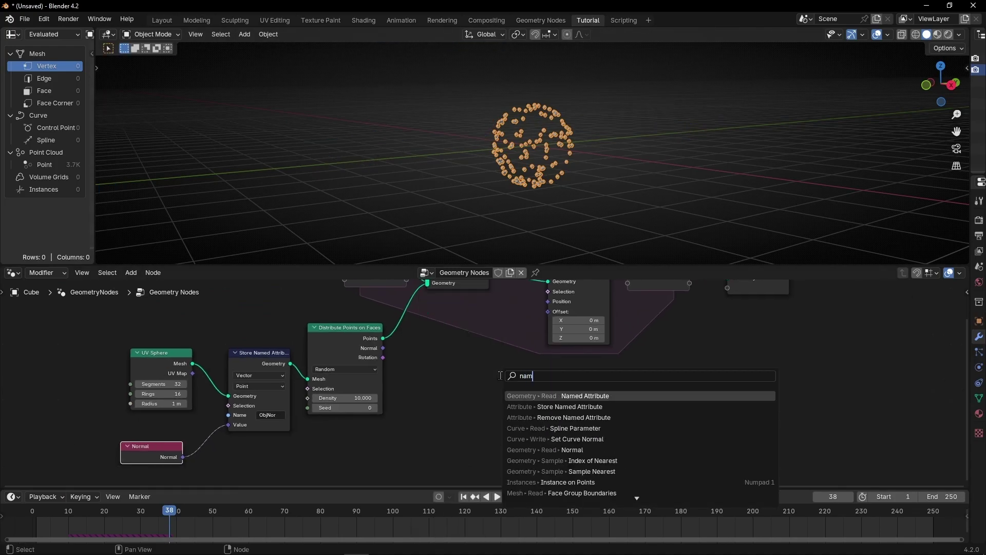
pyautogui.press('Return')
pyautogui.click(429, 375)
pyautogui.scroll(2, 514, 375)
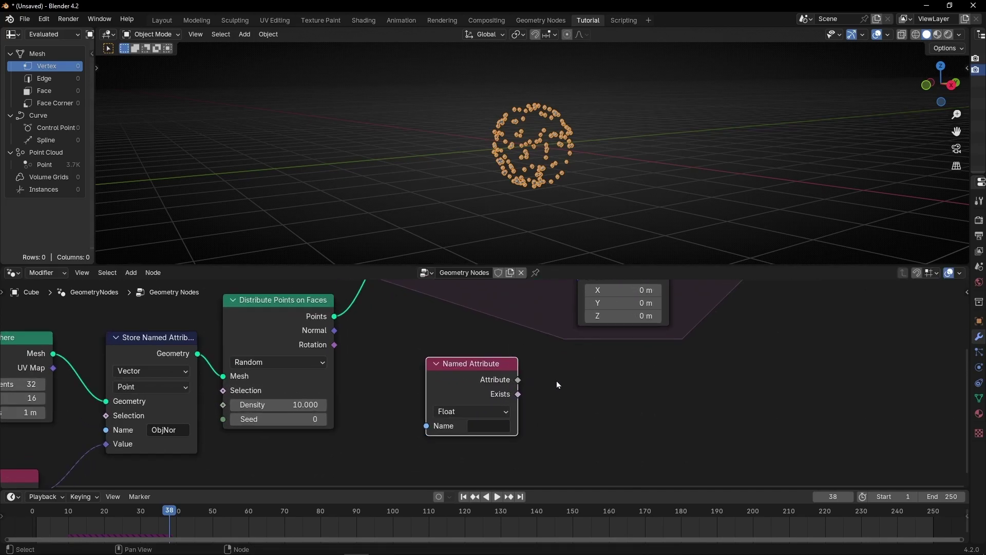
# Set the Named Attribute node to Vector with the name ObjNor and feed its Attribute output into Set Position's Offset
pyautogui.moveTo(556, 380); pyautogui.dragTo(445, 417, button='middle')
pyautogui.click(363, 436)
pyautogui.click(364, 370)
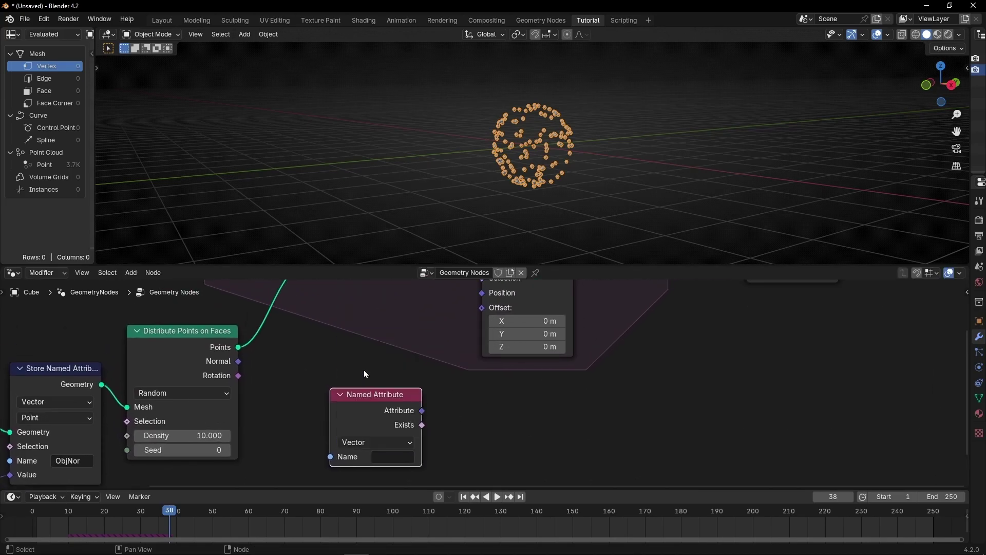
pyautogui.moveTo(384, 448); pyautogui.dragTo(383, 404)
pyautogui.click(384, 413)
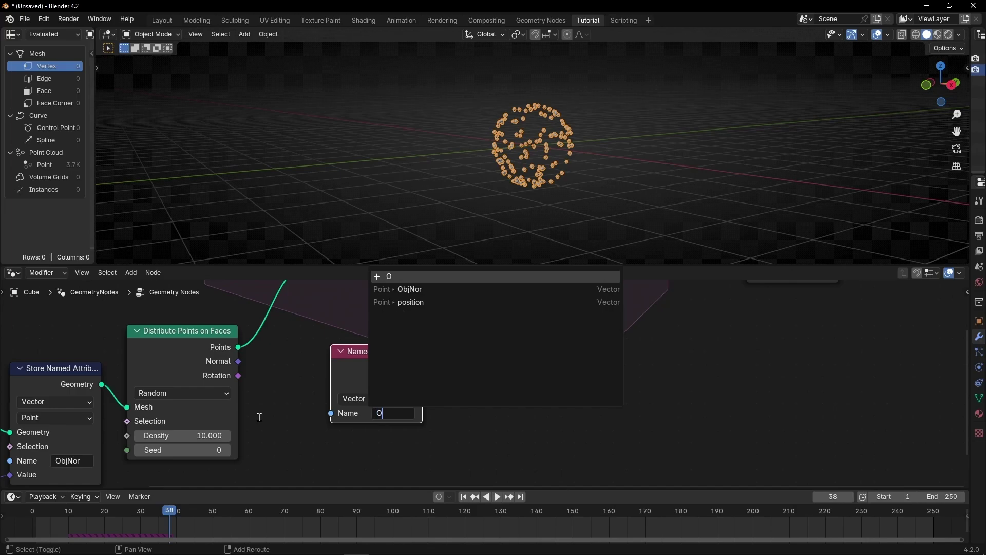
pyautogui.press('Return')
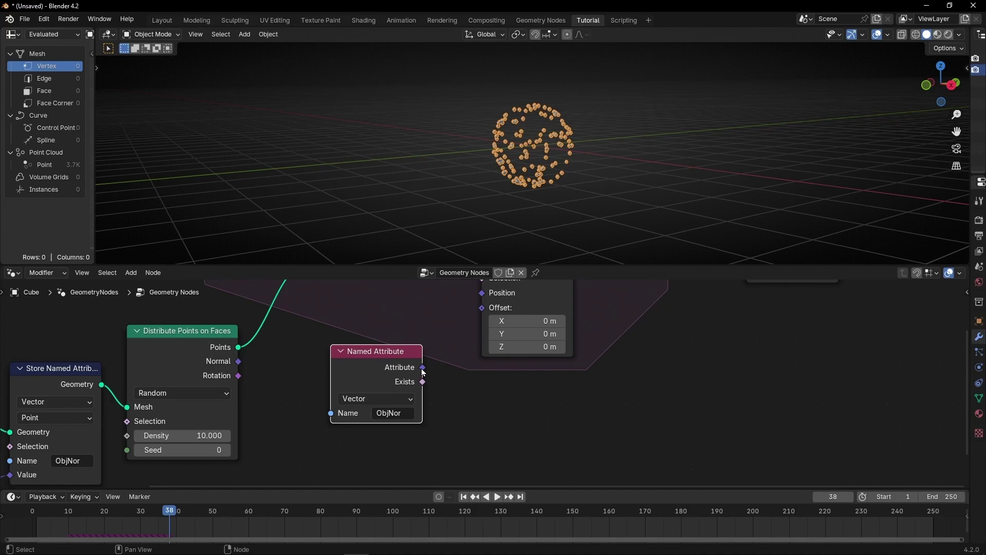
pyautogui.moveTo(476, 311); pyautogui.dragTo(479, 312)
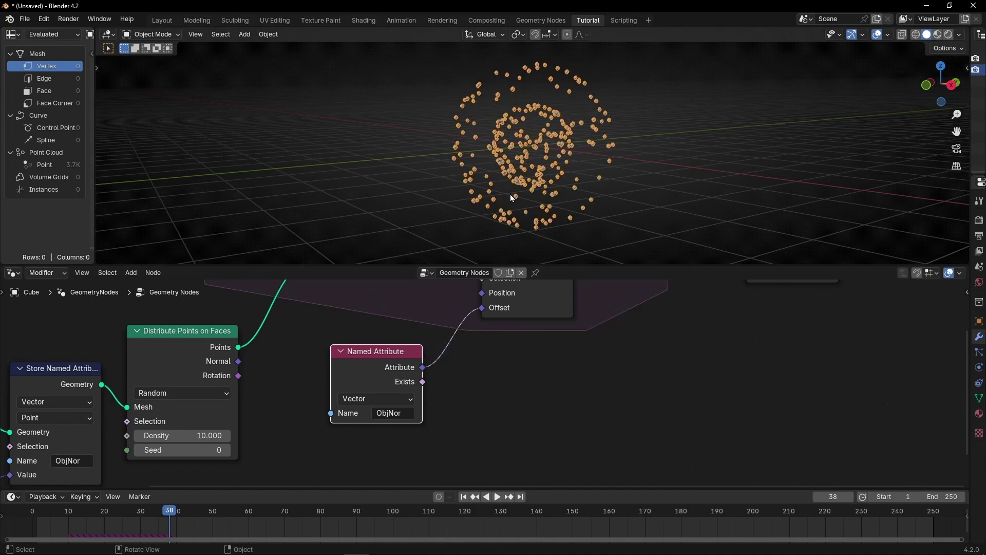
# Play the simulation from frame 1 with a zoomed-out, slightly taller timeline and examine how the points move away from the sphere
pyautogui.moveTo(510, 194); pyautogui.dragTo(488, 205, button='middle')
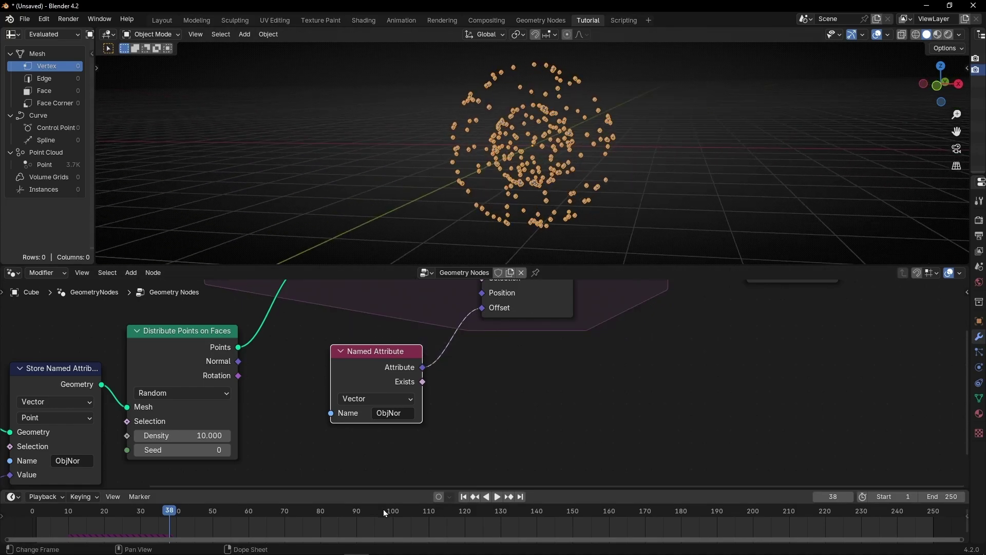
pyautogui.scroll(-6, 384, 509)
pyautogui.moveTo(403, 487); pyautogui.dragTo(431, 486)
pyautogui.click(462, 492)
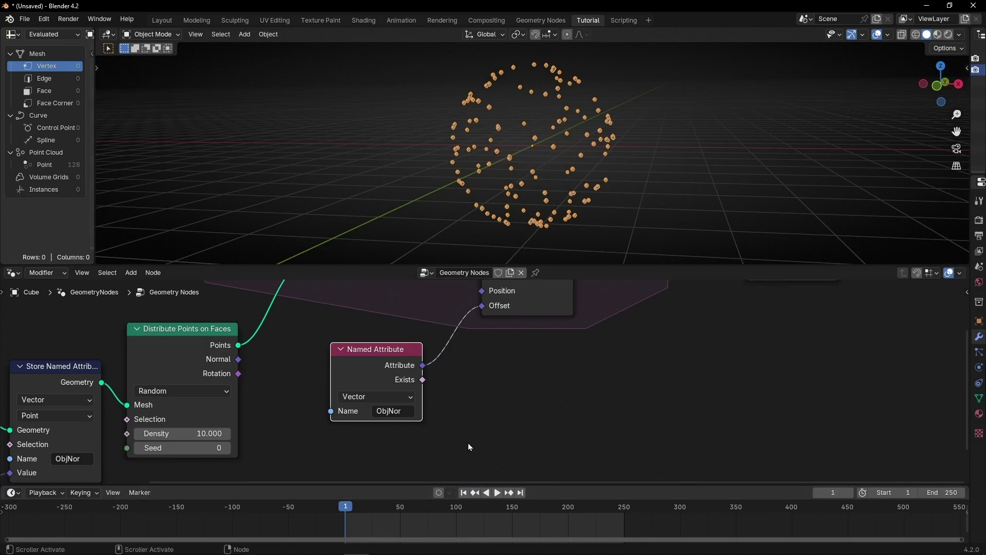
pyautogui.press('space')
pyautogui.moveTo(537, 160); pyautogui.dragTo(568, 160, button='middle')
pyautogui.press('space')
pyautogui.press('Home')
pyautogui.scroll(3, 533, 361)
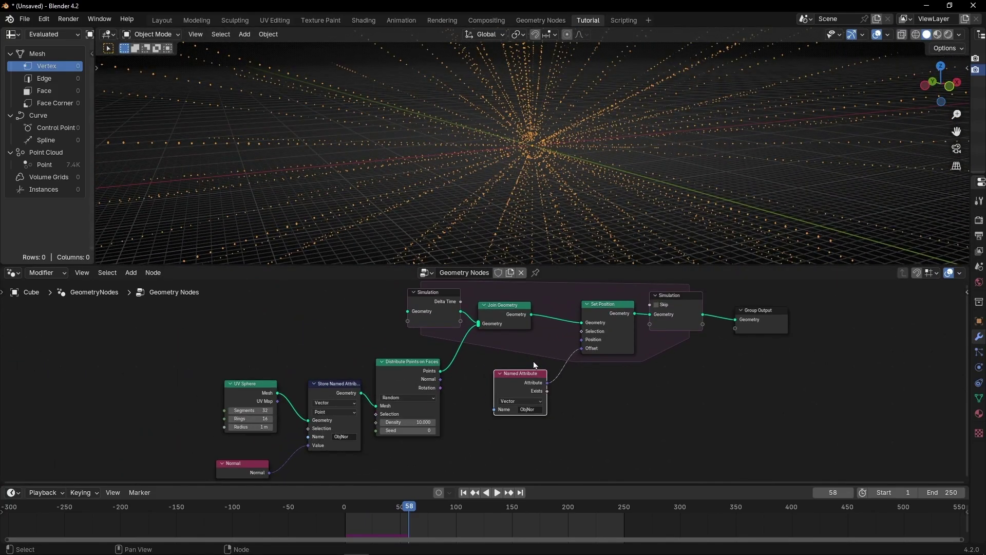
# Continue the playback and examine the paths of the emitted points from another angle
pyautogui.moveTo(533, 362); pyautogui.dragTo(499, 359, button='middle')
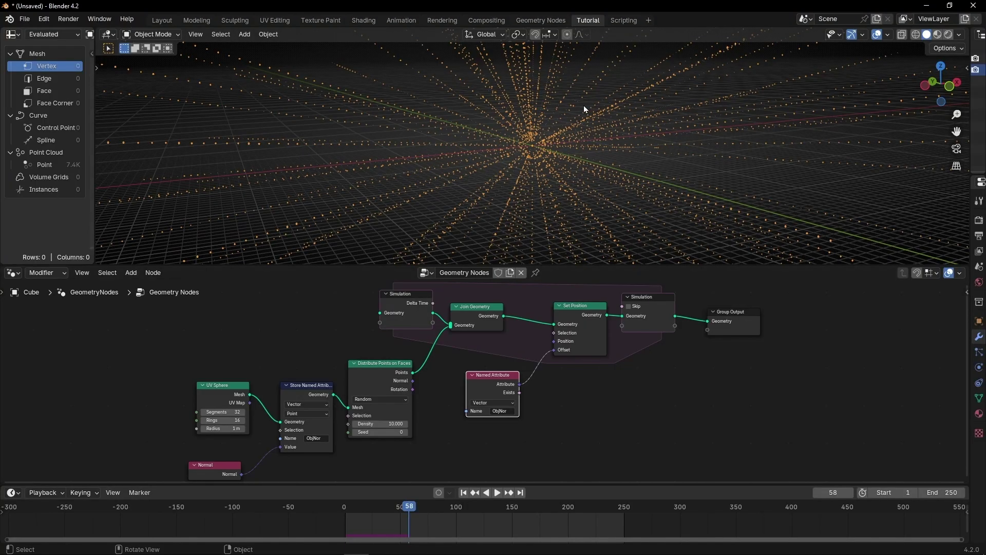
pyautogui.moveTo(584, 105); pyautogui.dragTo(518, 153, button='middle')
pyautogui.press('space')
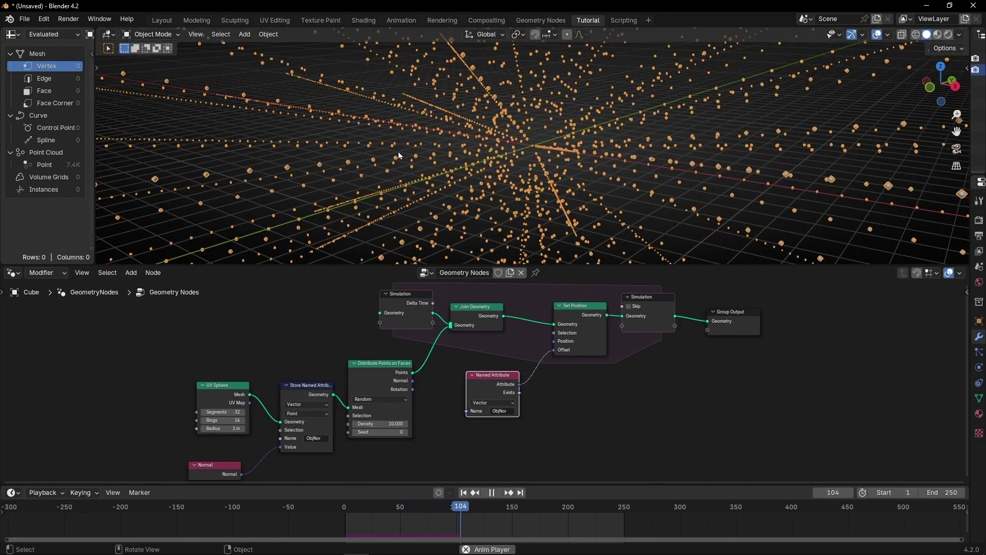
pyautogui.press('space')
# Shrink the timeline, shift the Store Named Attribute node, and drive the Seed of Distribute Points on Faces with Scene Time's Frame output
pyautogui.scroll(3, 349, 440)
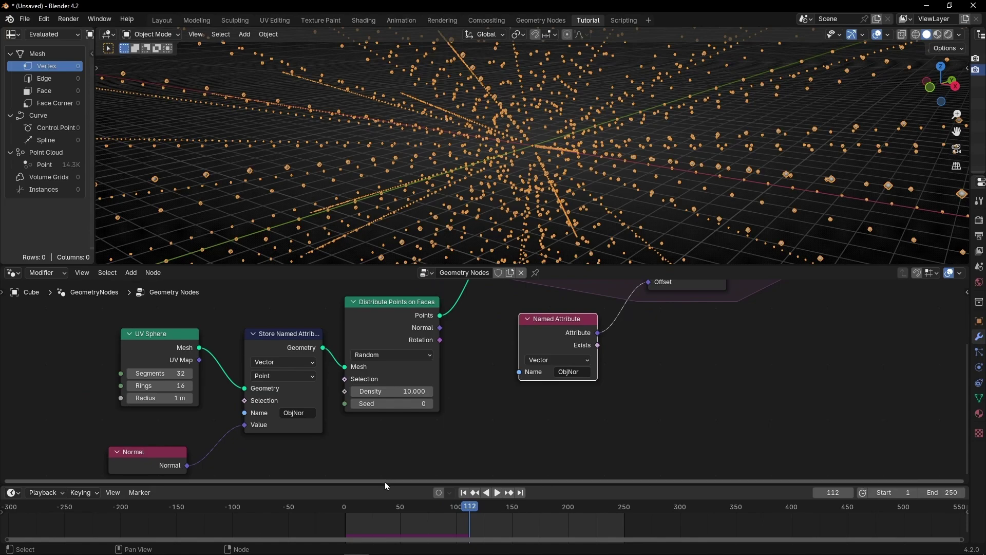
pyautogui.moveTo(385, 483); pyautogui.dragTo(379, 505)
pyautogui.moveTo(366, 446); pyautogui.dragTo(430, 413, button='middle')
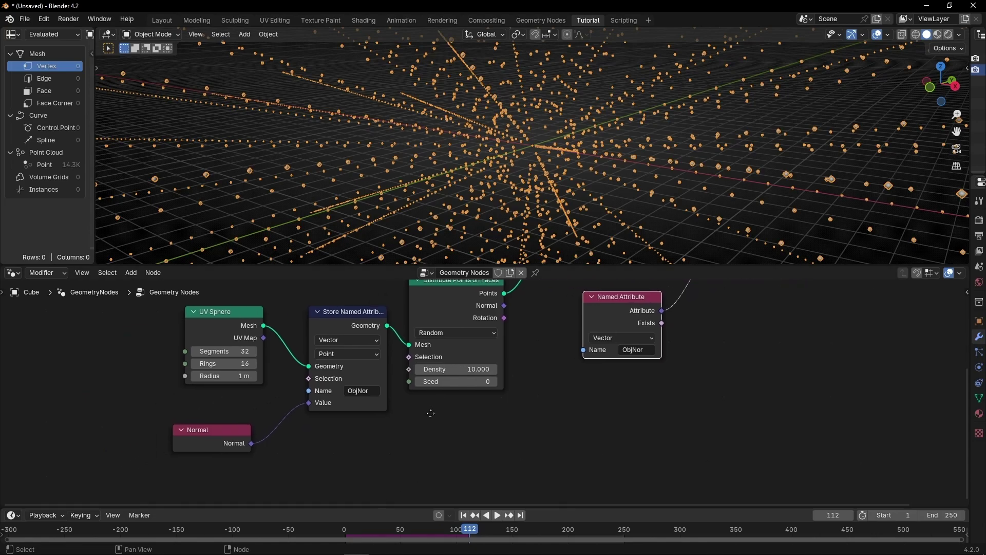
pyautogui.moveTo(365, 334); pyautogui.dragTo(357, 331)
pyautogui.moveTo(409, 381); pyautogui.dragTo(407, 430)
pyautogui.write('sce')
pyautogui.press('Down')
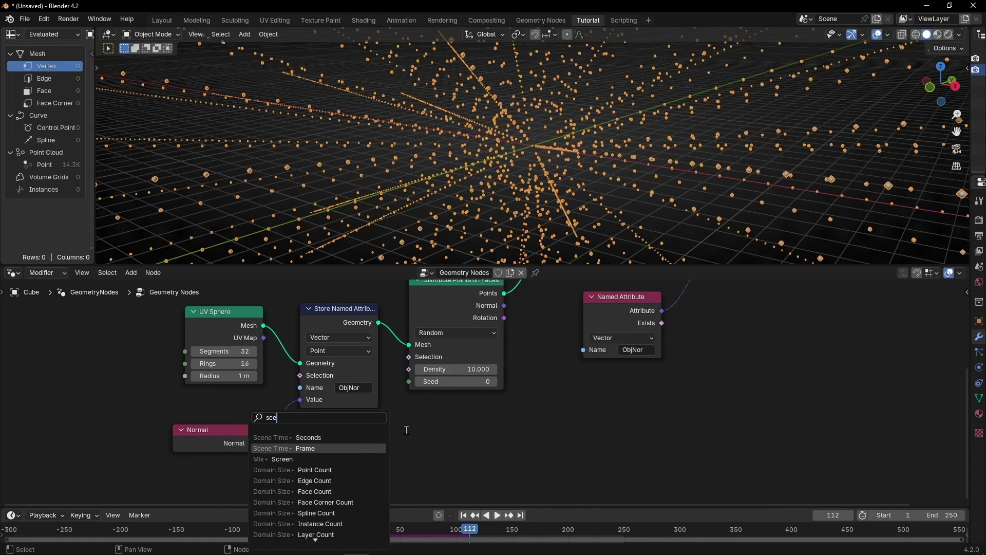
pyautogui.press('Return')
pyautogui.click(406, 429)
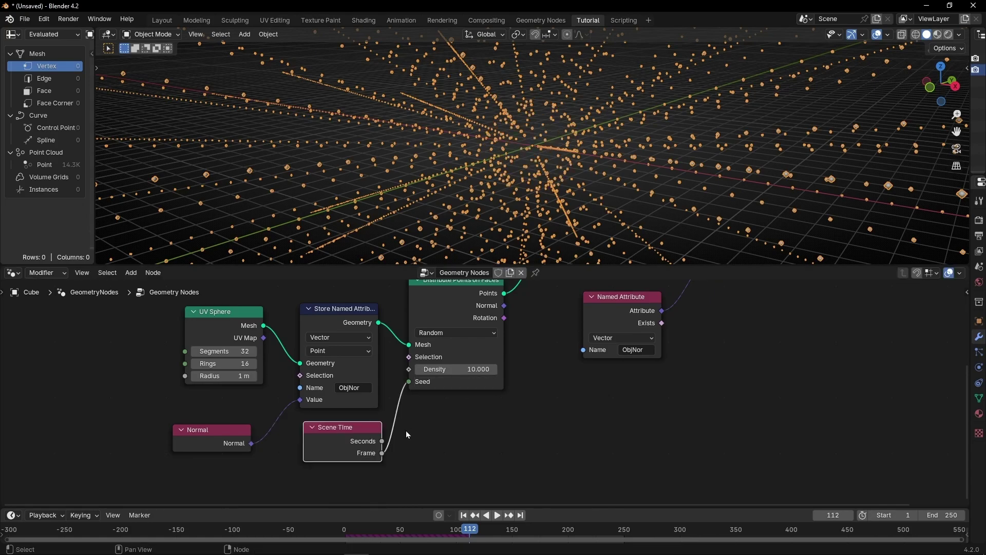
# Replay the simulation from frame 1 and examine the randomized point emission and the point cloud's point count
pyautogui.click(462, 516)
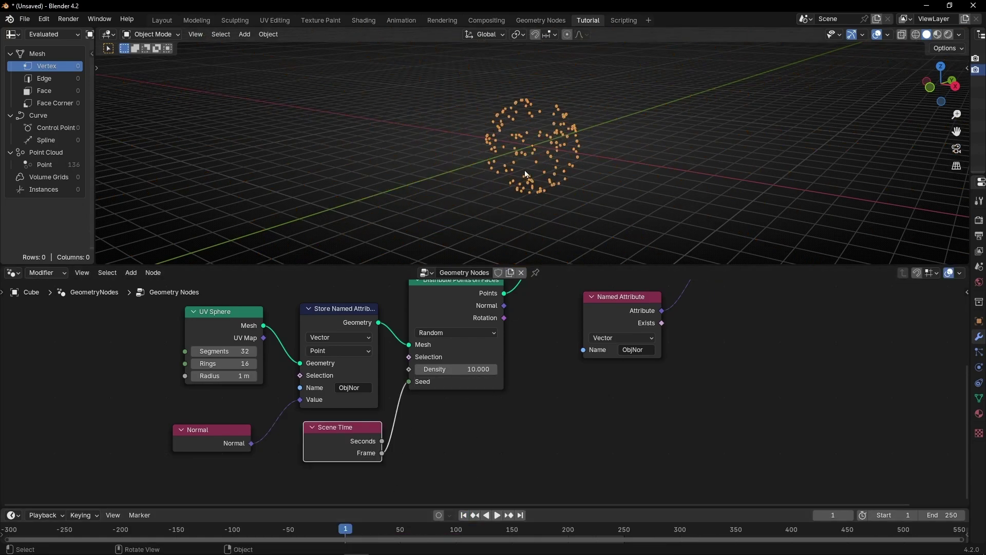
pyautogui.press('space')
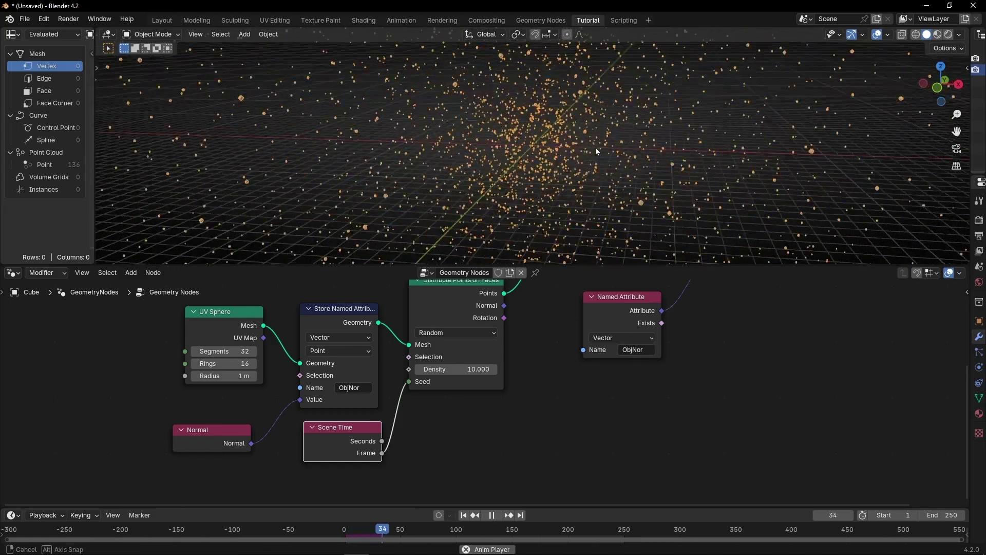
pyautogui.moveTo(596, 147); pyautogui.dragTo(632, 139, button='middle')
pyautogui.press('space')
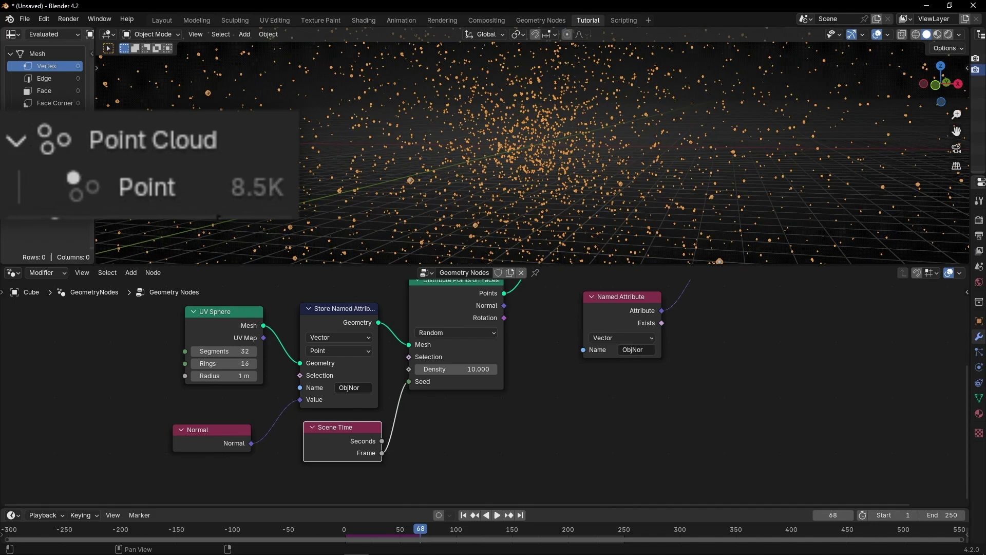
# Set the Distribute Points on Faces density to 1 and replay the simulation from frame 1 with a slightly taller timeline
pyautogui.scroll(1, 482, 379)
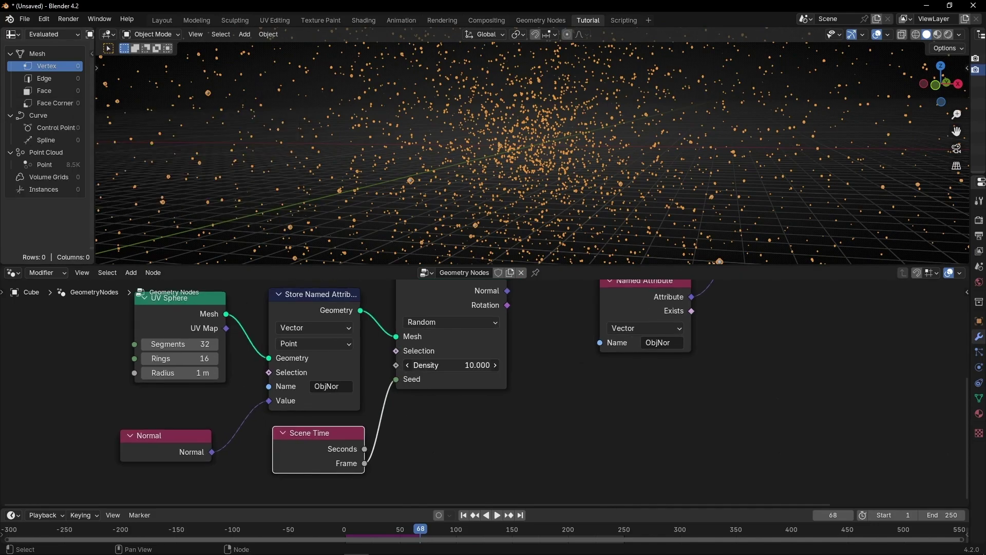
pyautogui.press('Return')
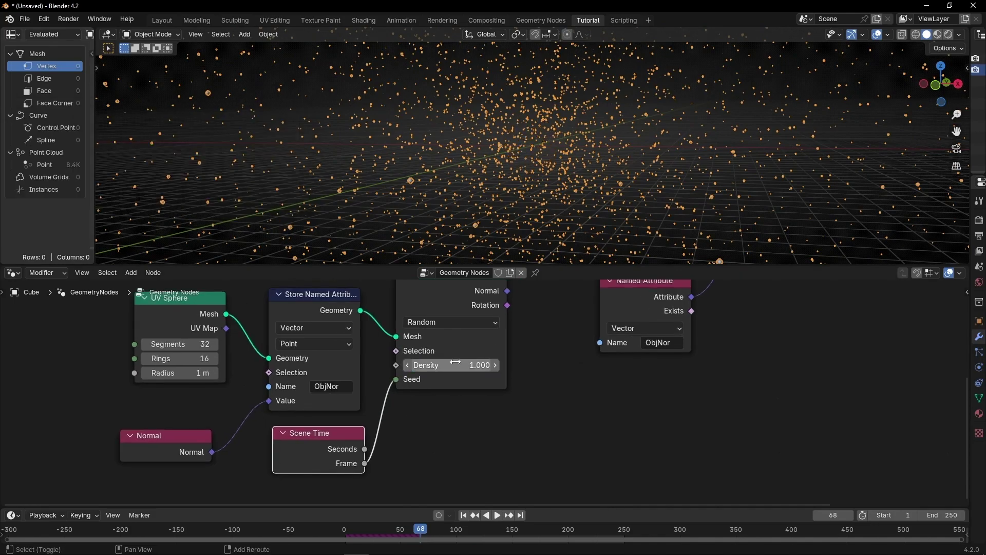
pyautogui.hotkey('shift', 'Left')
pyautogui.press('space')
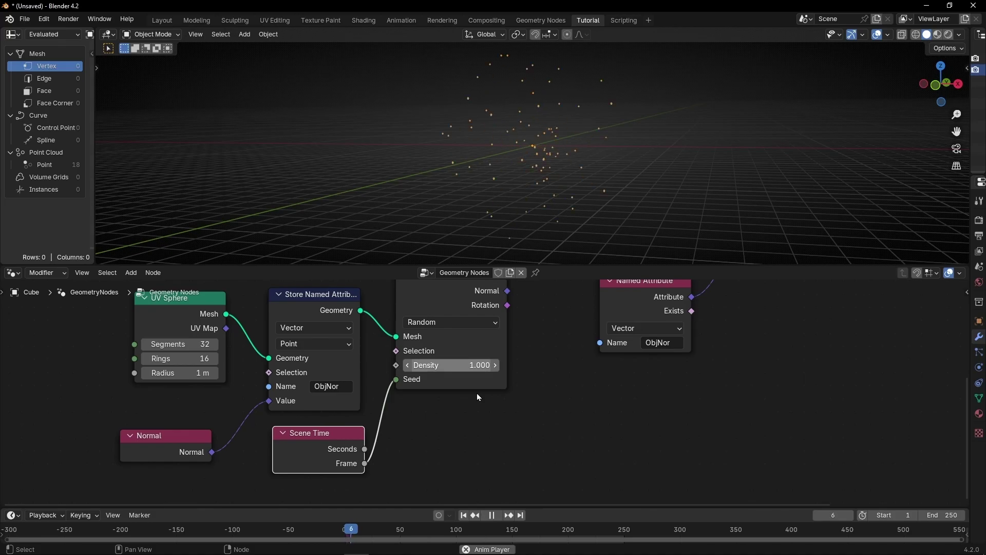
pyautogui.moveTo(409, 508); pyautogui.dragTo(409, 487)
pyautogui.scroll(-2, 466, 430)
pyautogui.moveTo(465, 430); pyautogui.dragTo(511, 438, button='middle')
pyautogui.press('space')
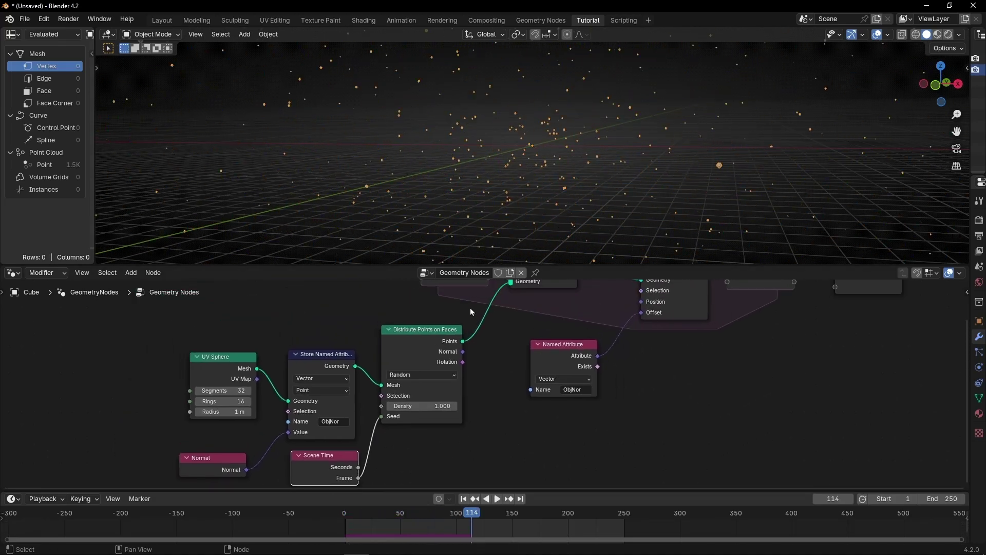
# Maximize the node editor and group the Store Named Attribute and Normal nodes in a frame labelled "Get Object's Normal"
pyautogui.hotkey('ctrl', 'space')
pyautogui.hotkey('ctrl', 'j')
pyautogui.press('F2')
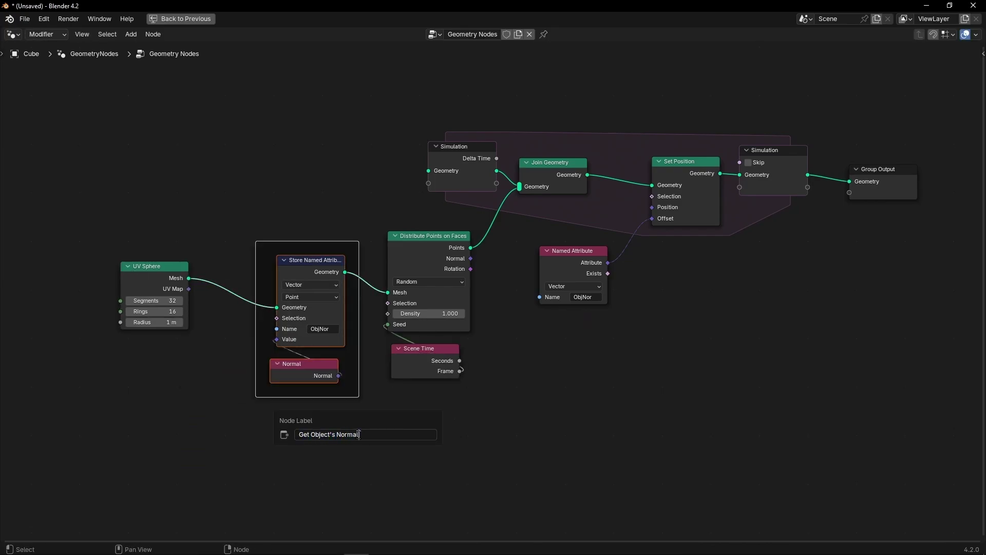
pyautogui.press('Return')
# Group the Set Position and Named Attribute nodes in a frame labelled "Use Object Normal"
pyautogui.hotkey('ctrl', 'j')
pyautogui.press('F2')
pyautogui.write('Use Object Normal')
pyautogui.press('Return')
# Group the Distribute Points on Faces and Scene Time nodes in a frame labelled "Nº of Points"
pyautogui.hotkey('ctrl', 'j')
pyautogui.press('F2')
pyautogui.write('Nº of P')
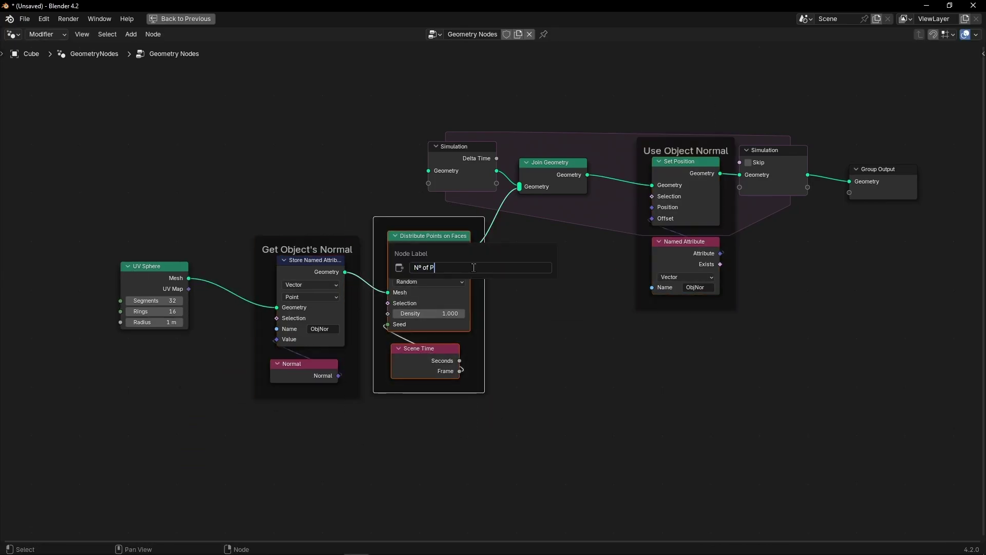
pyautogui.write('oints')
pyautogui.press('Return')
# Enclose the UV Sphere and its two adjoining frames in a blue frame labelled "OBJECT"
pyautogui.hotkey('ctrl', 'j')
pyautogui.press('F2')
pyautogui.write('OBJECT')
pyautogui.press('Return')
pyautogui.press('n')
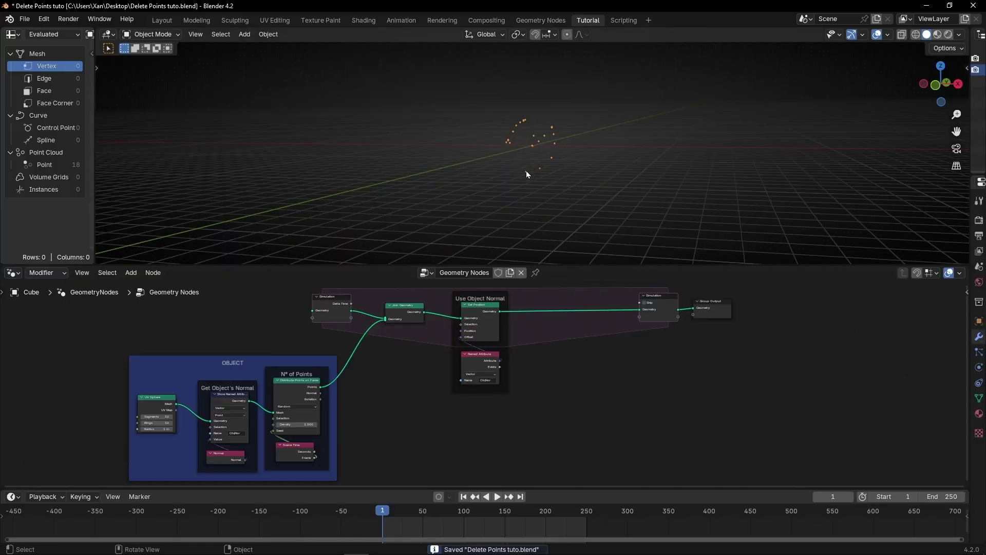
# Play the simulation from frame 1 and examine the speed of the emitted points from another angle
pyautogui.press('space')
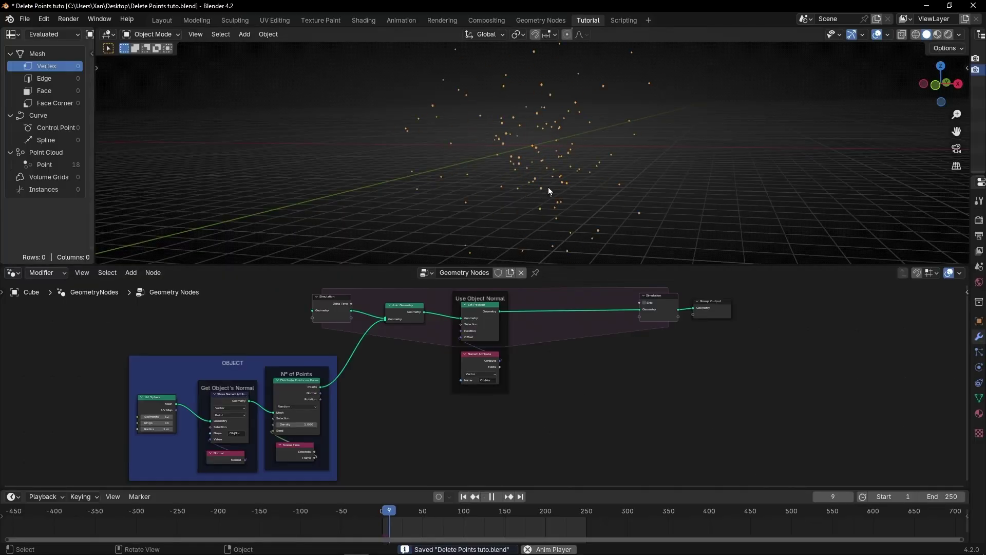
pyautogui.moveTo(581, 180); pyautogui.dragTo(565, 172, button='middle')
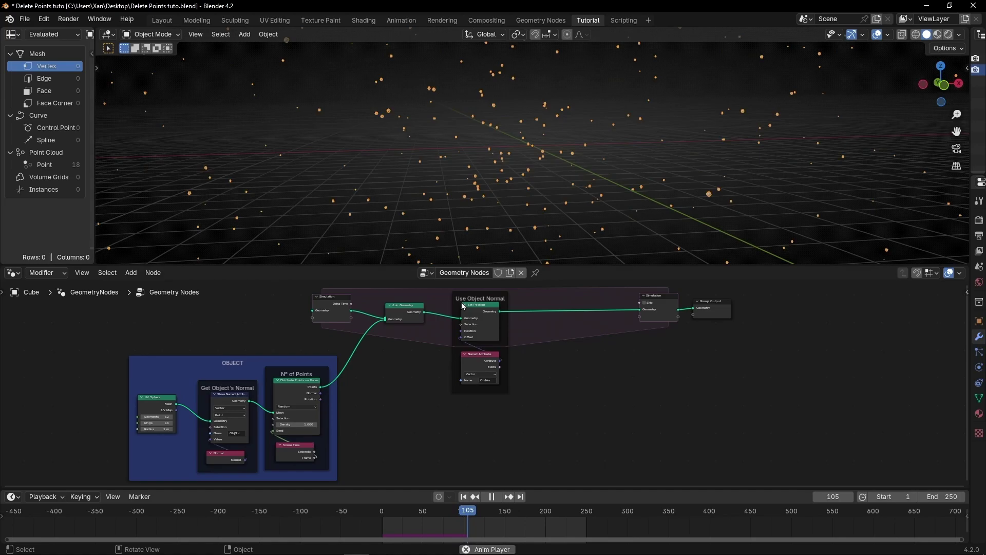
pyautogui.press('space')
# Maximize the node editor and move the Named Attribute node lower to make room beneath Set Position
pyautogui.hotkey('ctrl', 'space')
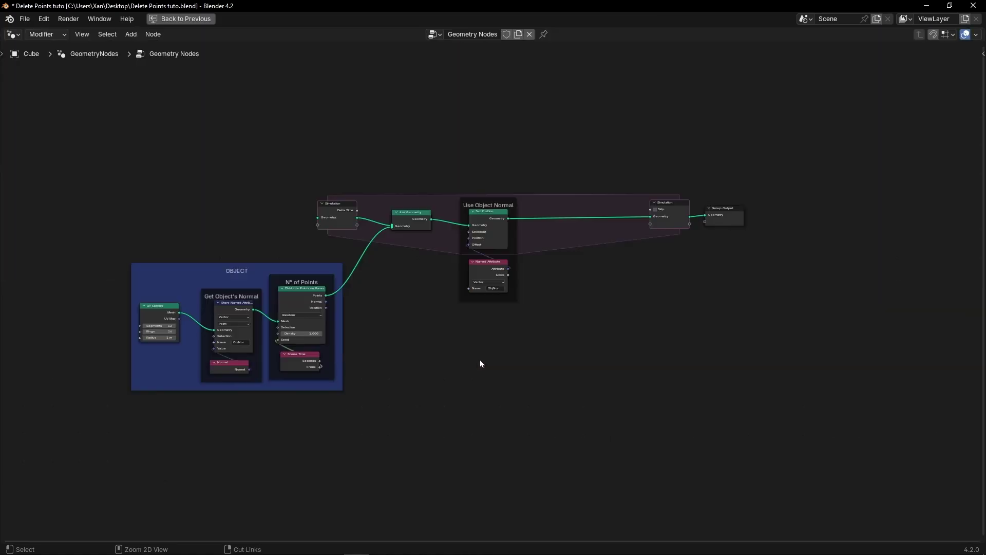
pyautogui.scroll(4, 480, 359)
pyautogui.press('g')
pyautogui.click(465, 300)
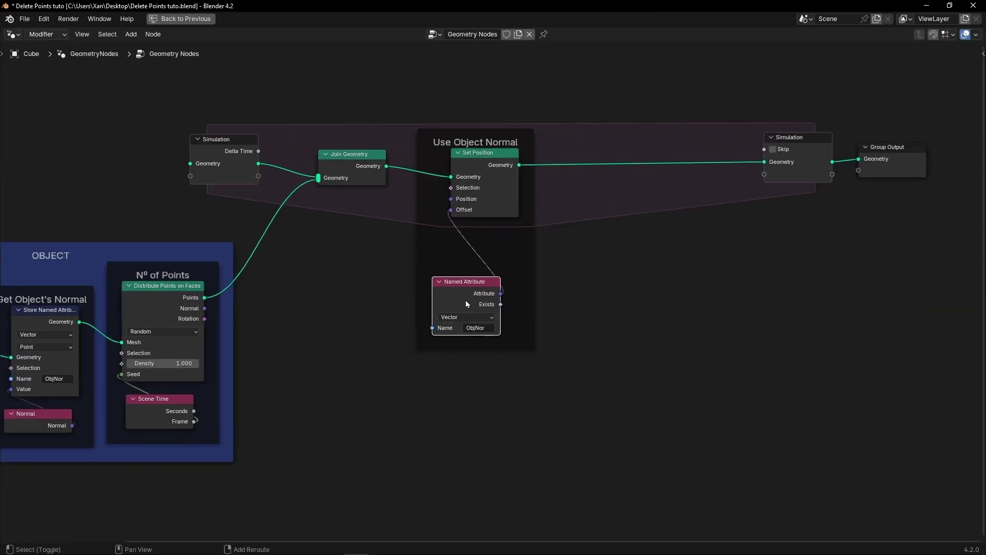
# Insert a Vector Math node set to Scale between Named Attribute and the Offset of Set Position
pyautogui.hotkey('shift', 'a')
pyautogui.write('vector m')
pyautogui.press('Return')
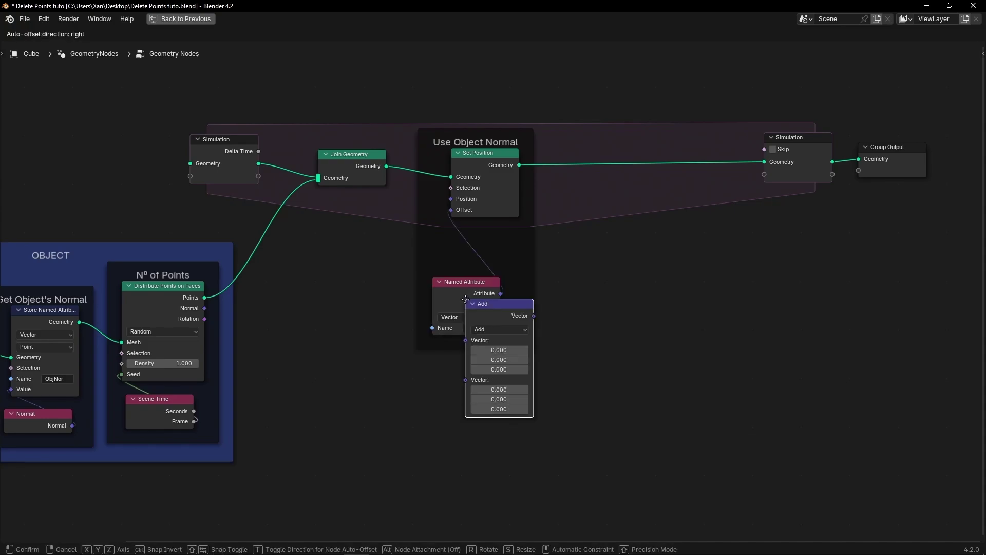
pyautogui.click(445, 245)
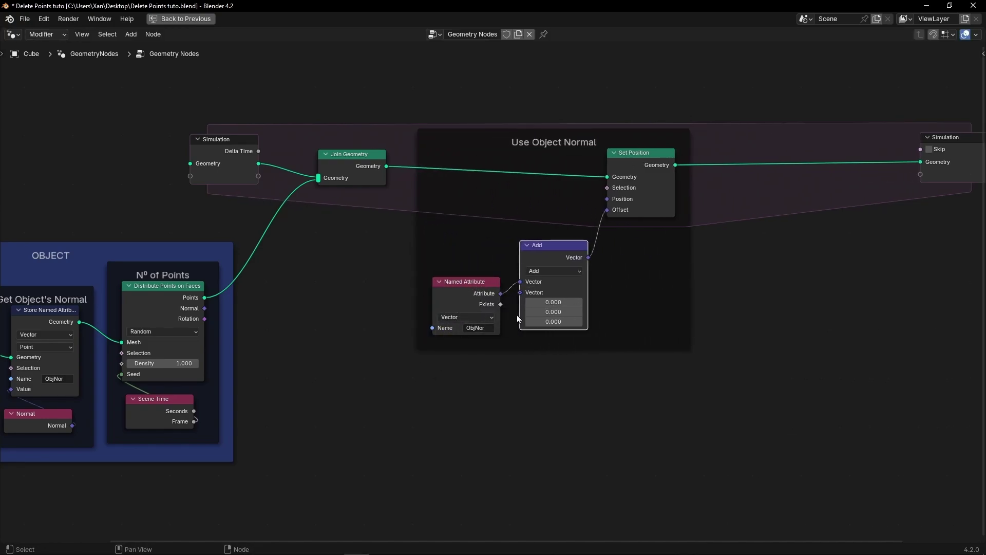
pyautogui.click(546, 272)
pyautogui.click(552, 439)
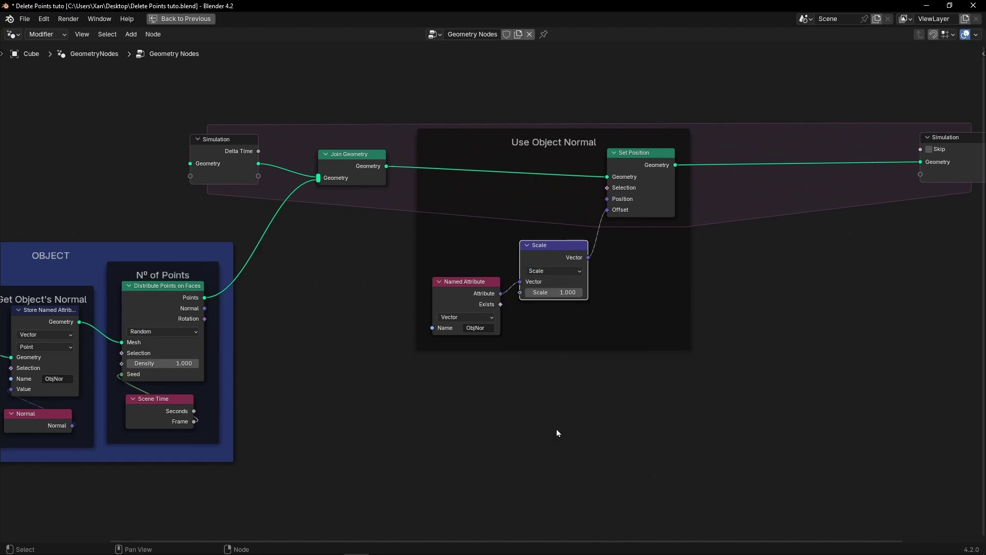
# Restore the full layout and set the Scale node's factor to 0.110 while the simulation plays
pyautogui.hotkey('ctrl', 'space')
pyautogui.press('space')
pyautogui.moveTo(558, 385); pyautogui.dragTo(508, 384)
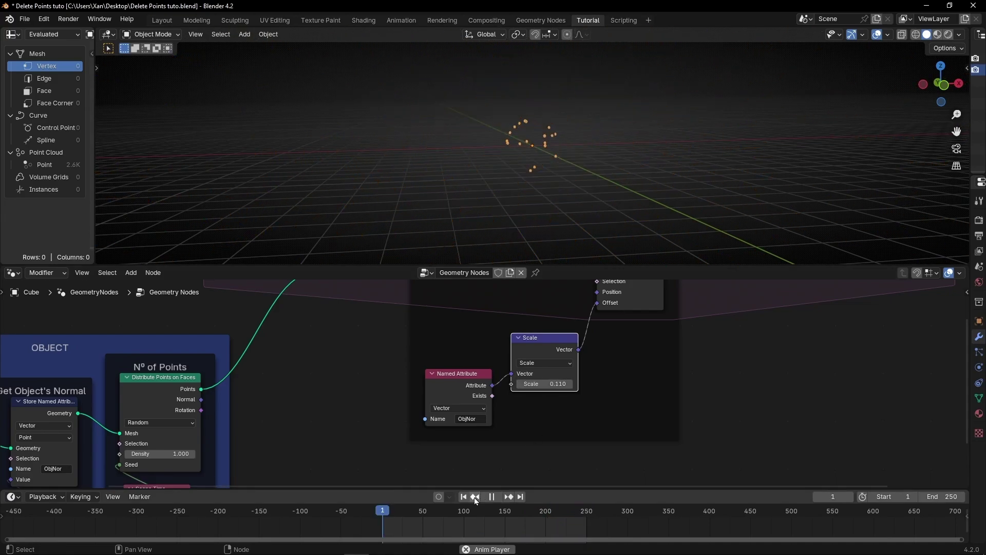
# Tidy the Use Object Normal frame by stacking the Scale node between Set Position and Named Attribute
pyautogui.hotkey('ctrl', 'space')
pyautogui.press('g')
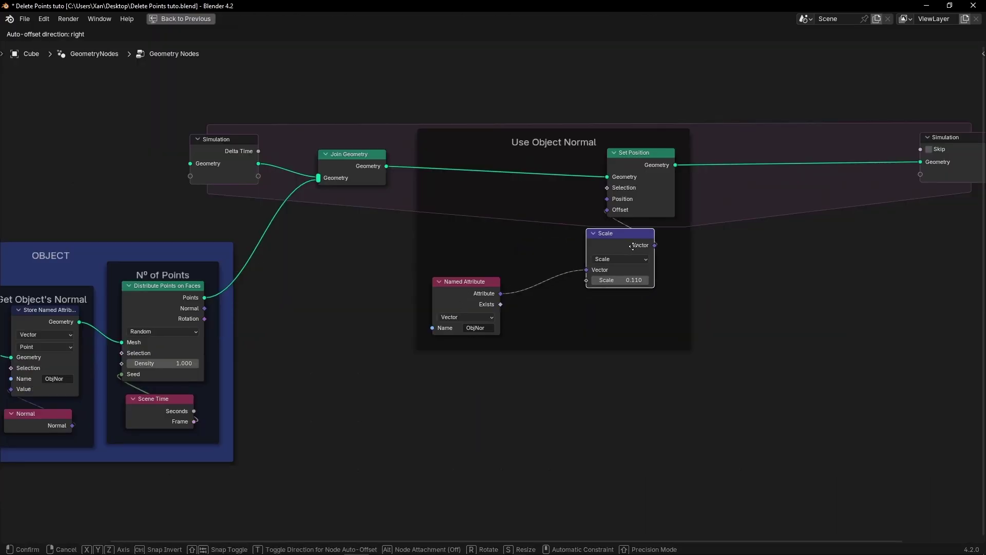
pyautogui.click(486, 129)
# Restore the full layout, replay the simulation, and examine the scaled point movement and the point cloud's point count
pyautogui.hotkey('ctrl', 'space')
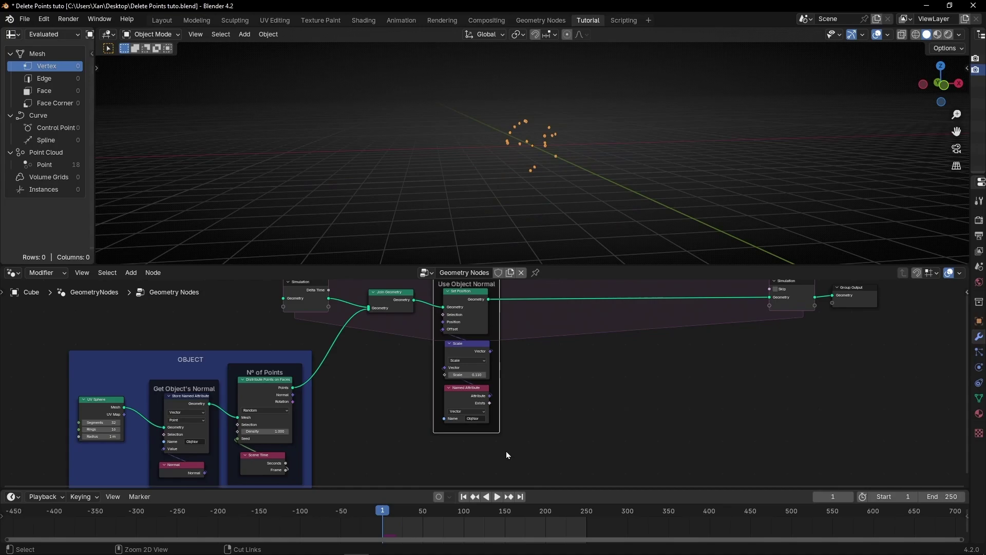
pyautogui.press('Home')
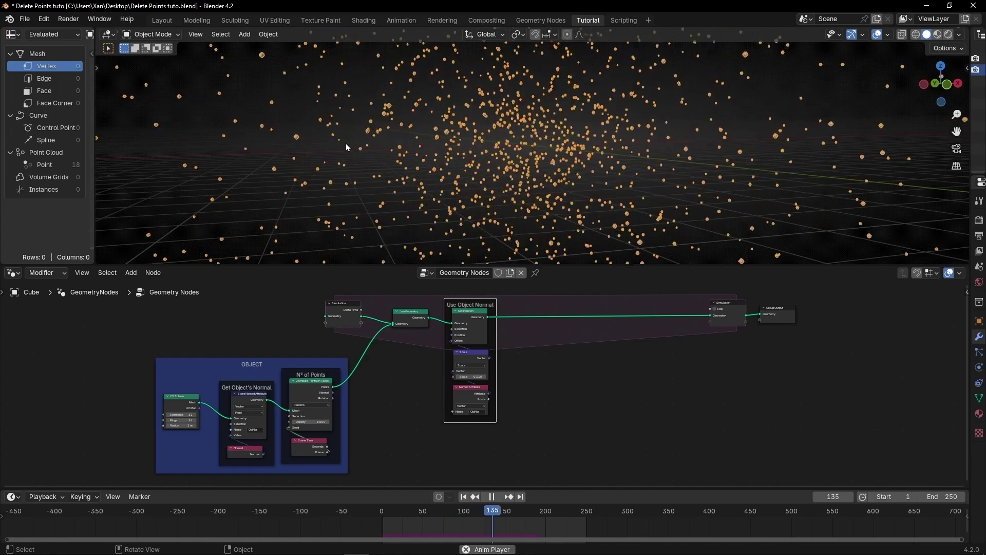
pyautogui.press('space')
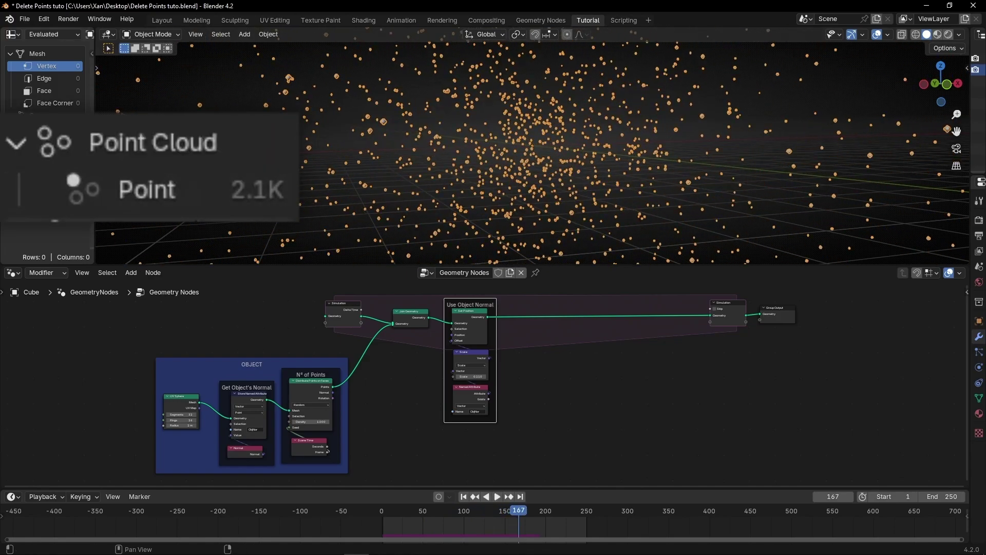
# Insert a Store Named Attribute node between Set Position and the simulation output in the maximized node editor
pyautogui.scroll(2, 727, 393)
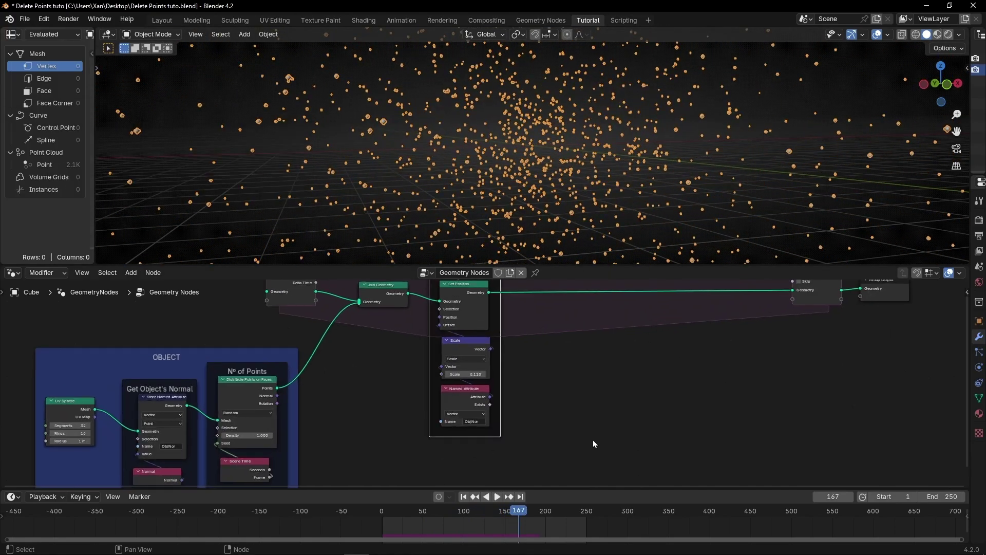
pyautogui.scroll(3, 577, 378)
pyautogui.hotkey('ctrl', 'space')
pyautogui.scroll(2, 624, 306)
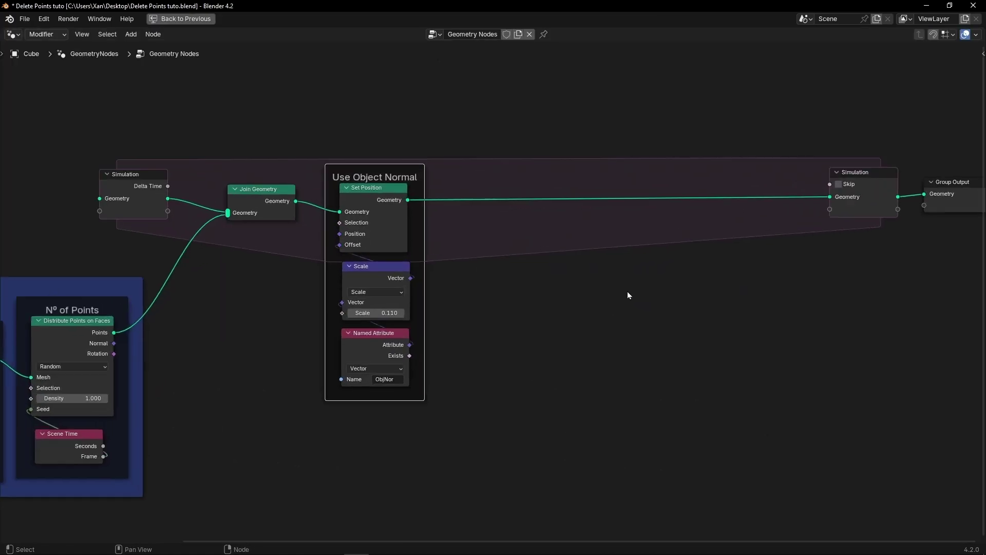
pyautogui.moveTo(627, 295); pyautogui.dragTo(518, 309, button='middle')
pyautogui.hotkey('shift', 'a')
pyautogui.write('stor')
pyautogui.press('Return')
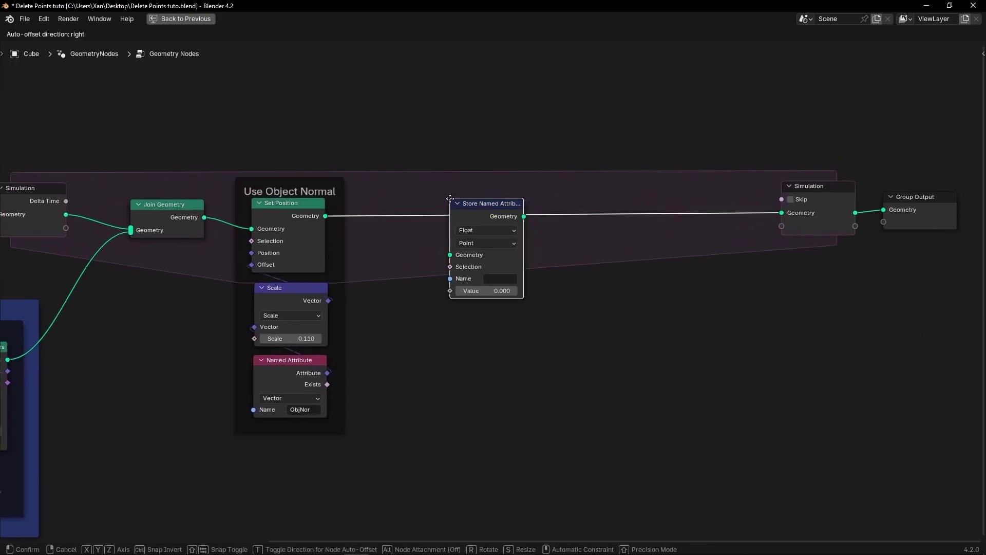
pyautogui.click(424, 192)
pyautogui.moveTo(445, 204); pyautogui.dragTo(458, 196)
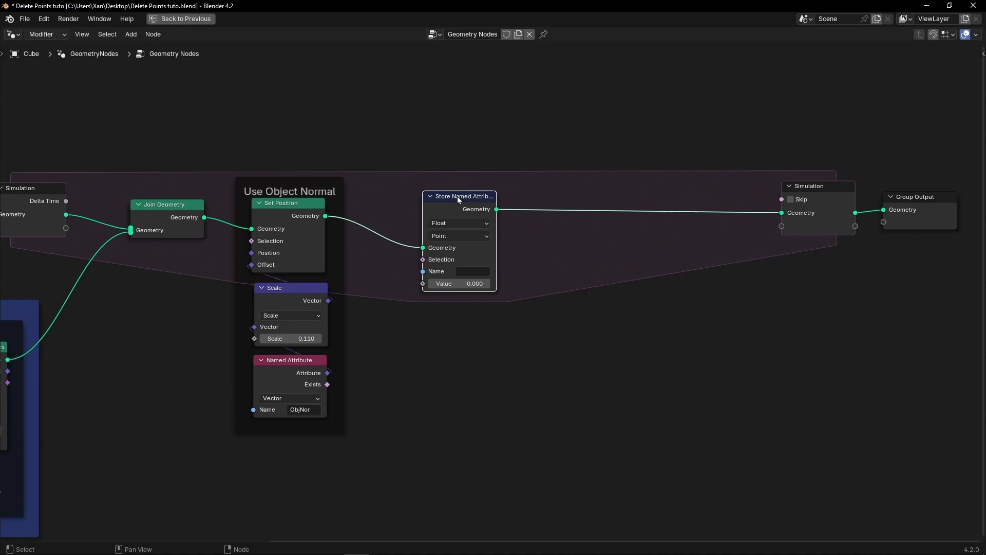
# Name the attribute of the new Store Named Attribute node "lifetime"
pyautogui.scroll(5, 455, 251)
pyautogui.click(459, 255)
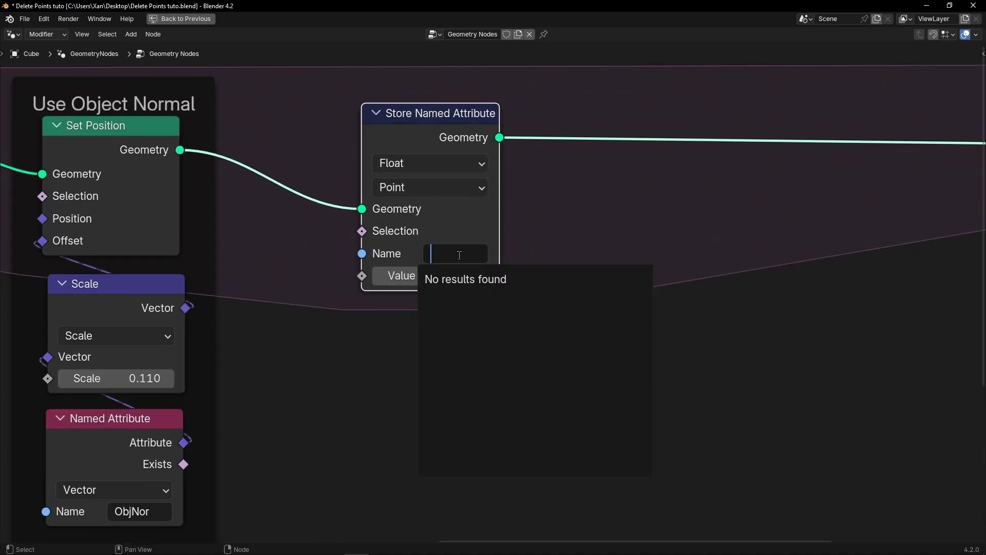
pyautogui.write('lifetim')
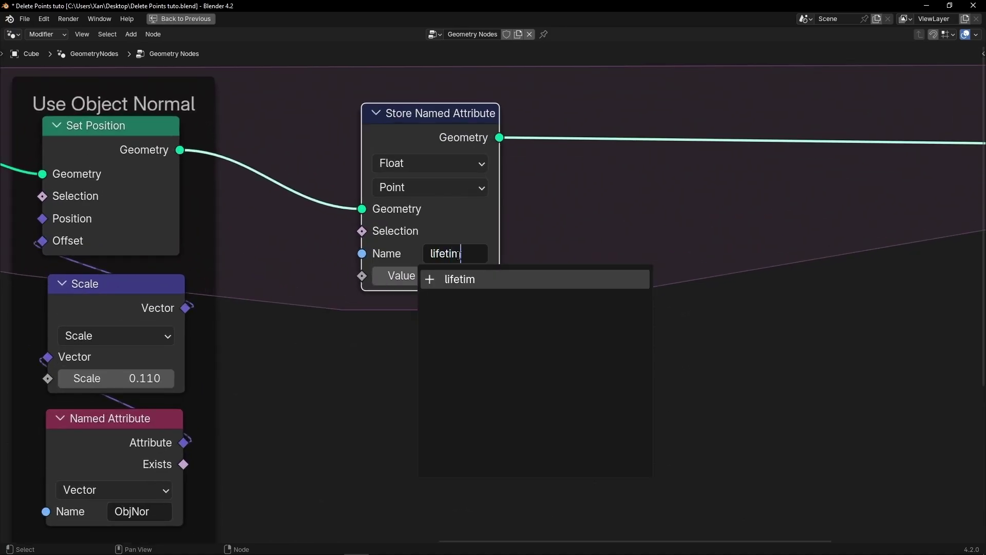
pyautogui.write('e')
pyautogui.press('Return')
# Add a Math node set to Add and connect its output to the Value of the lifetime Store Named Attribute
pyautogui.hotkey('shift', 'a')
pyautogui.moveTo(425, 373)
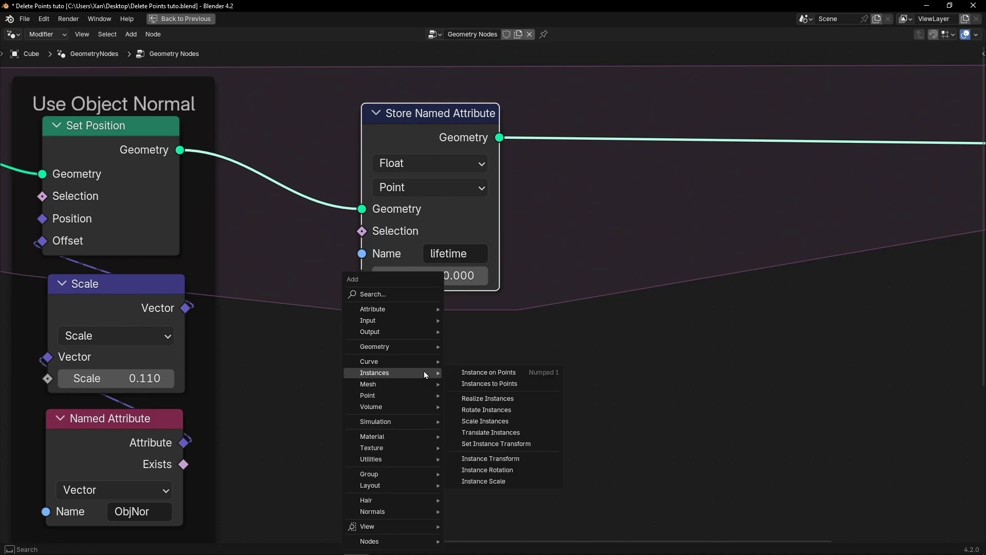
pyautogui.write('add')
pyautogui.press('Return')
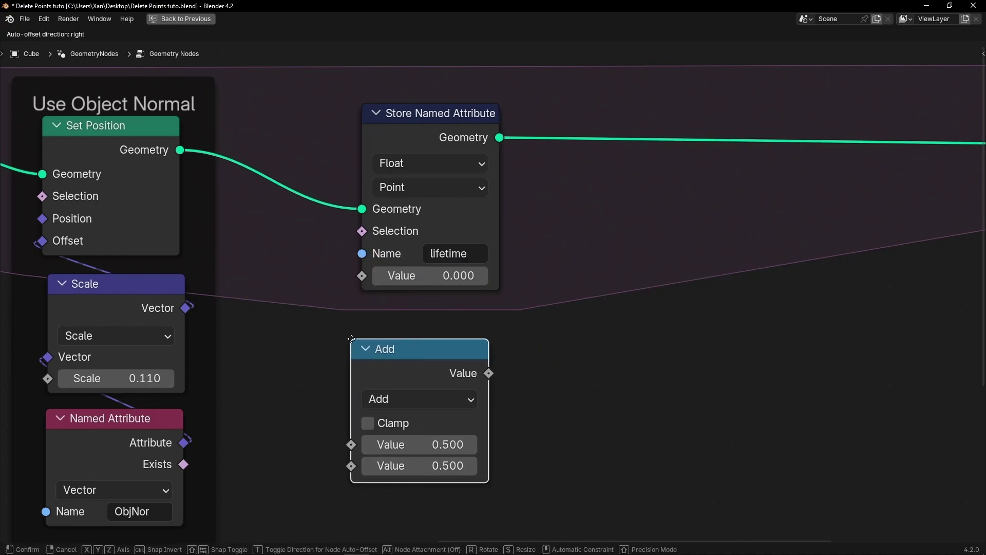
pyautogui.click(351, 339)
pyautogui.moveTo(496, 376); pyautogui.dragTo(363, 277)
# Set the Add node's first value to 0 and its second value to 1
pyautogui.click(411, 457)
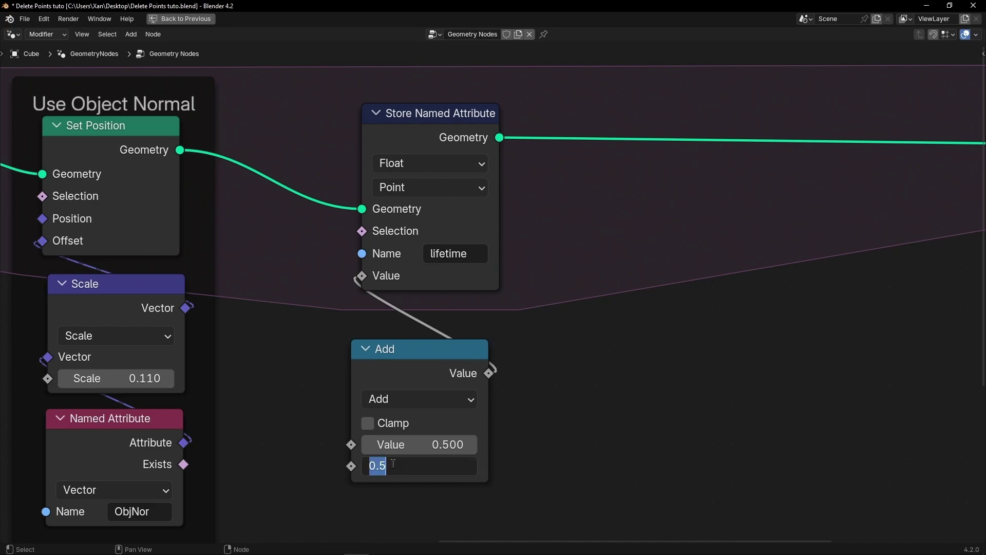
pyautogui.press('Return')
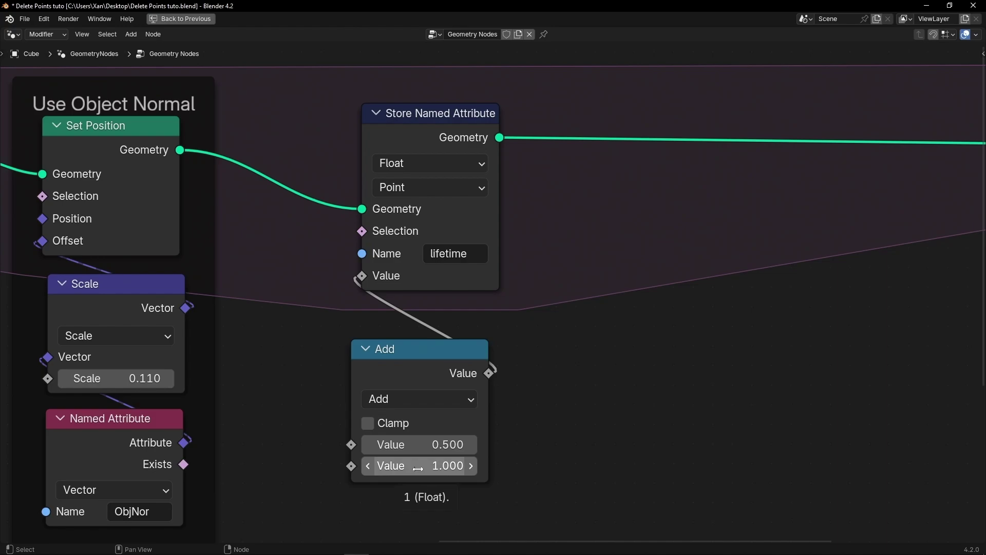
pyautogui.press('BackSpace')
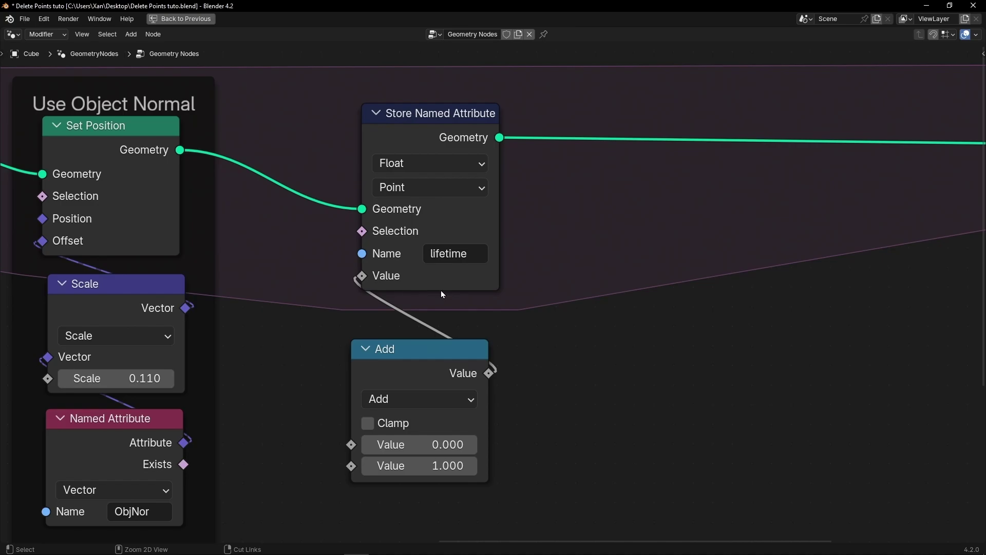
# Restore the full layout, widen the spreadsheet, and examine the point cloud's per-point lifetime and ObjNor values
pyautogui.hotkey('ctrl', 'space')
pyautogui.scroll(-4, 448, 359)
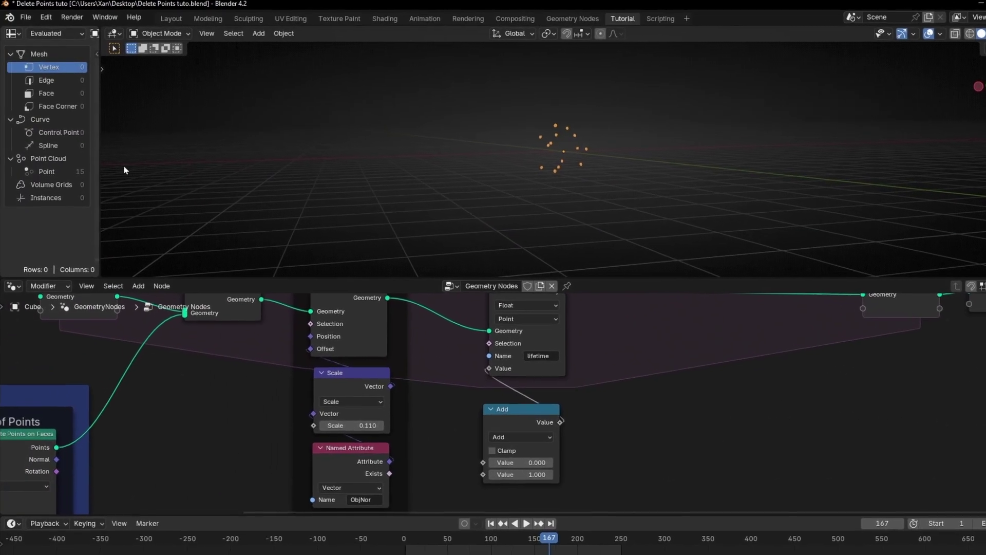
pyautogui.moveTo(98, 166); pyautogui.dragTo(295, 173)
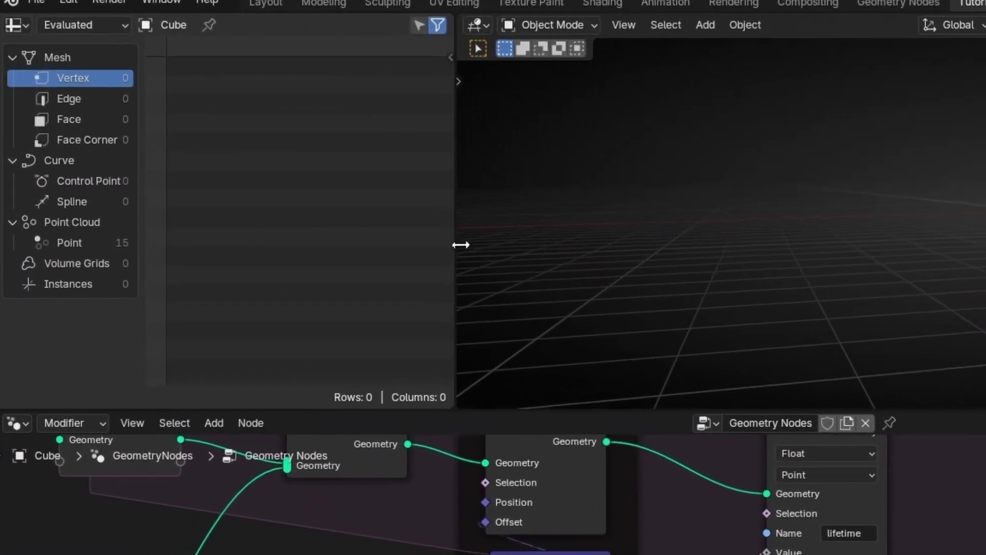
pyautogui.moveTo(461, 244); pyautogui.dragTo(571, 241)
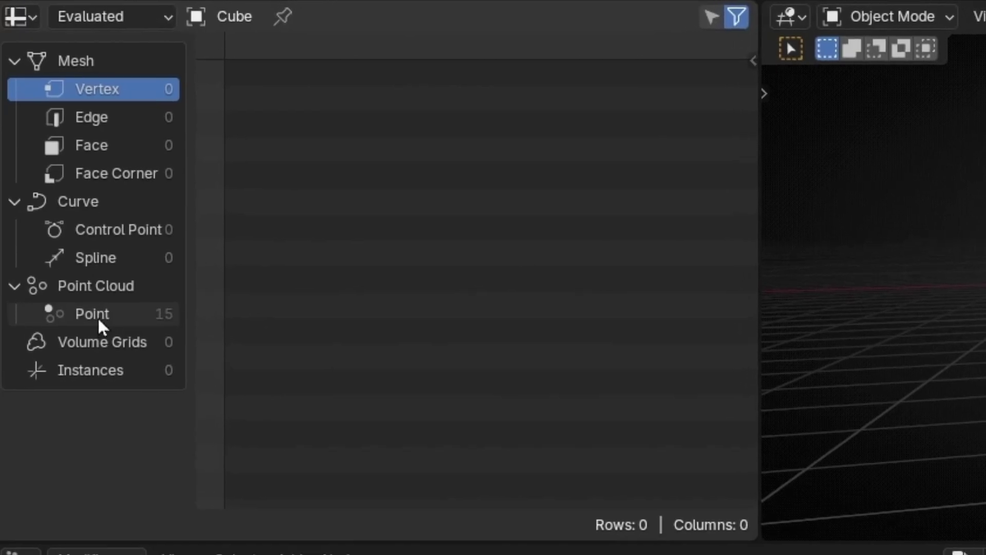
pyautogui.click(103, 318)
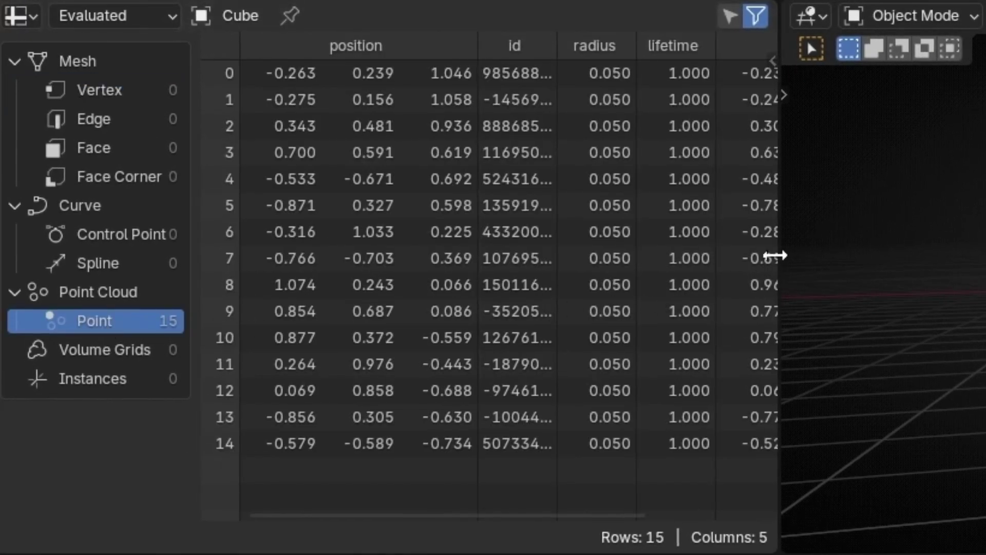
pyautogui.moveTo(775, 255); pyautogui.dragTo(984, 255)
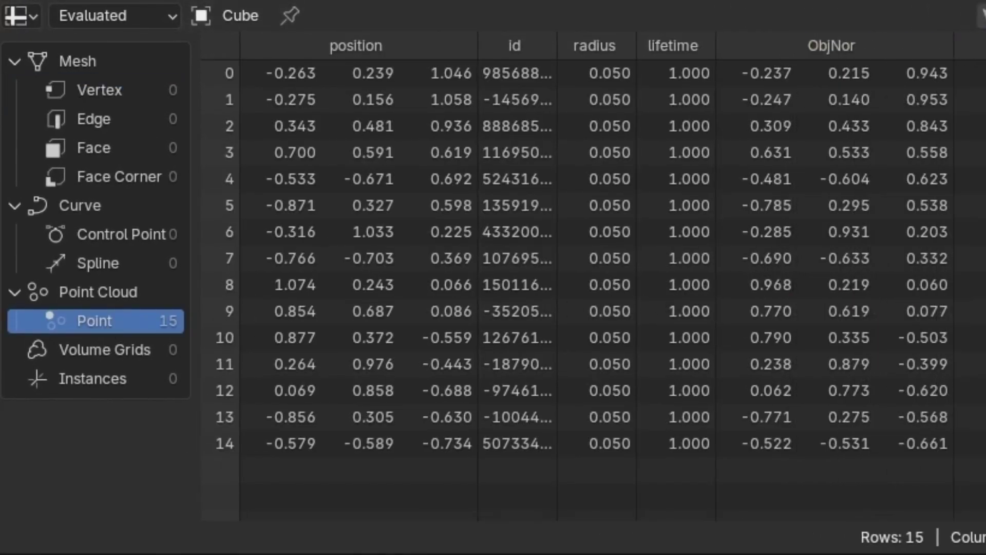
# Narrow the spreadsheet to end at the lifetime column and play the simulation to check the points' lifetime values
pyautogui.moveTo(983, 211); pyautogui.dragTo(732, 211)
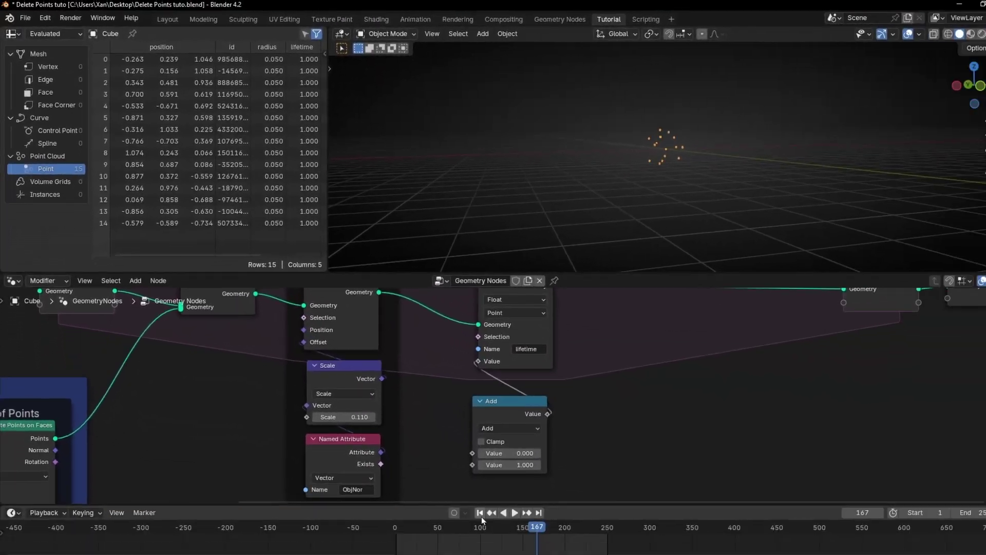
pyautogui.press('space')
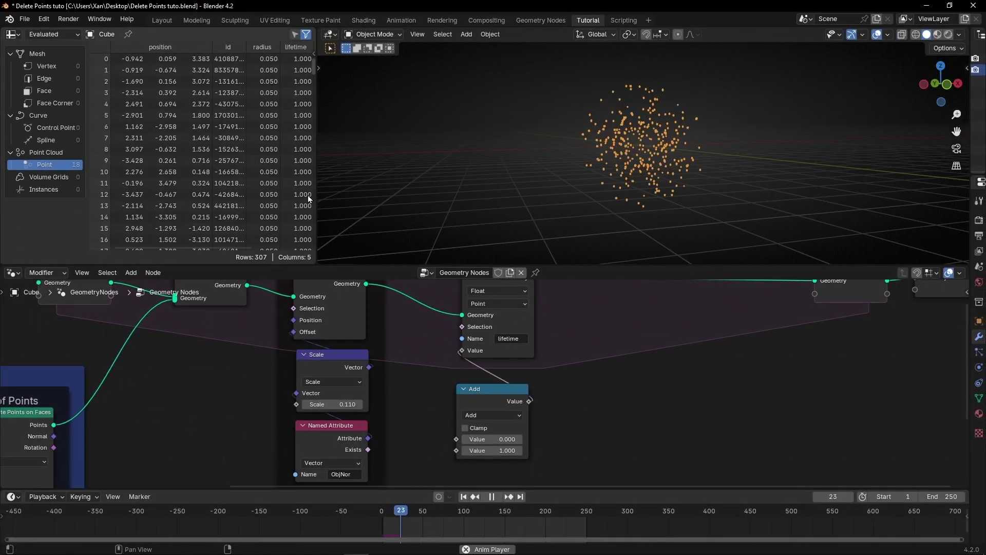
pyautogui.moveTo(315, 190); pyautogui.dragTo(332, 189)
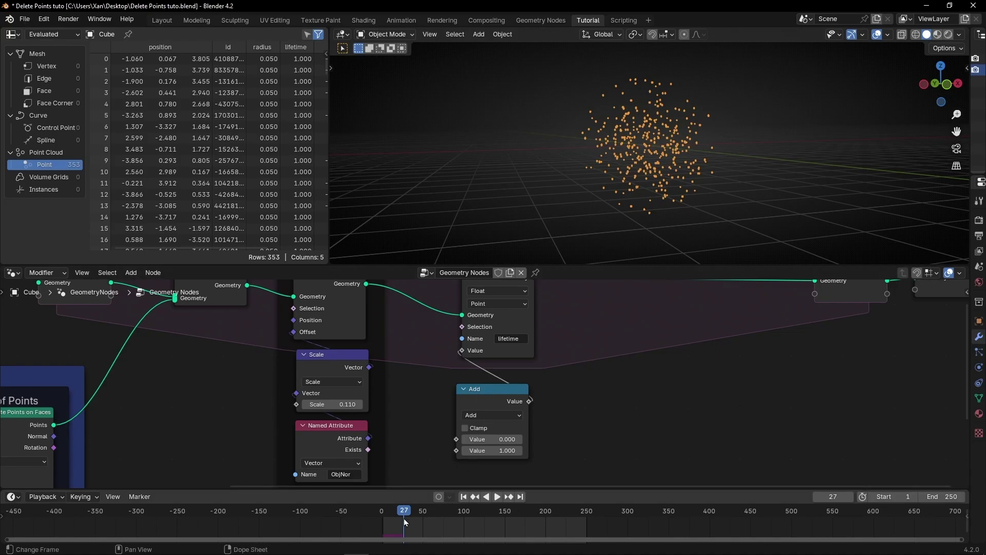
pyautogui.press('space')
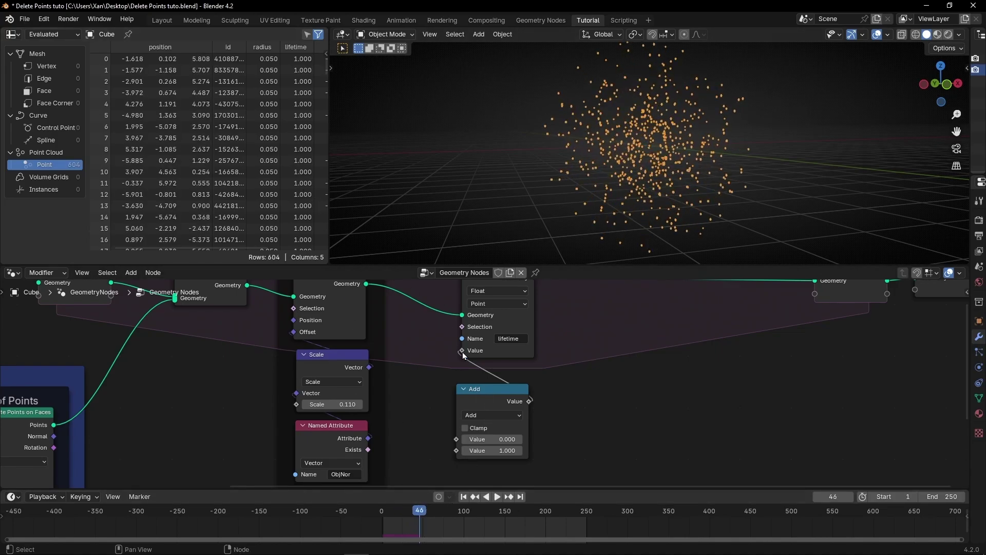
# Add a Named Attribute node below the Add node and connect its Attribute output to the first Value input of Add
pyautogui.moveTo(498, 404); pyautogui.dragTo(504, 389)
pyautogui.scroll(2, 565, 416)
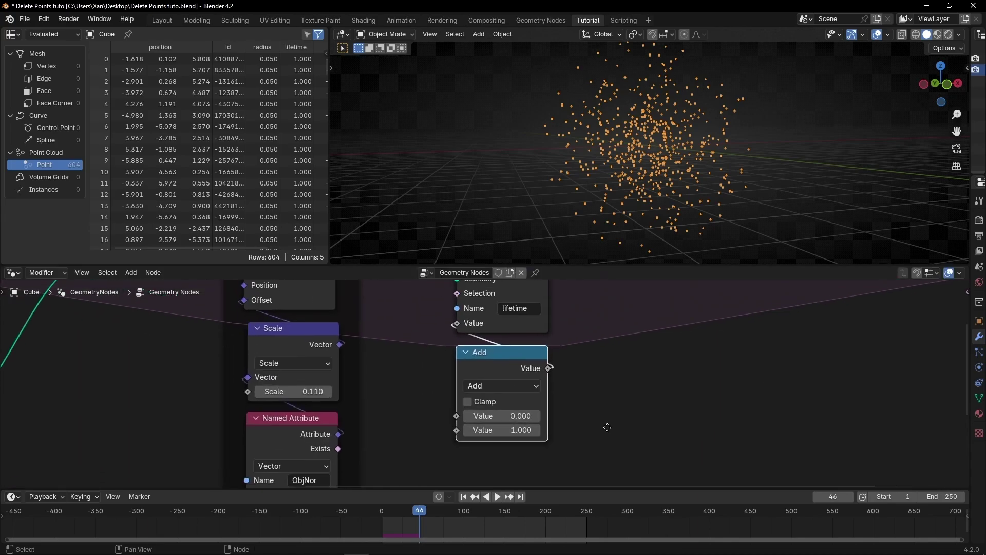
pyautogui.keyDown('shift'); pyautogui.scroll(-2, 521, 423); pyautogui.keyUp('shift')
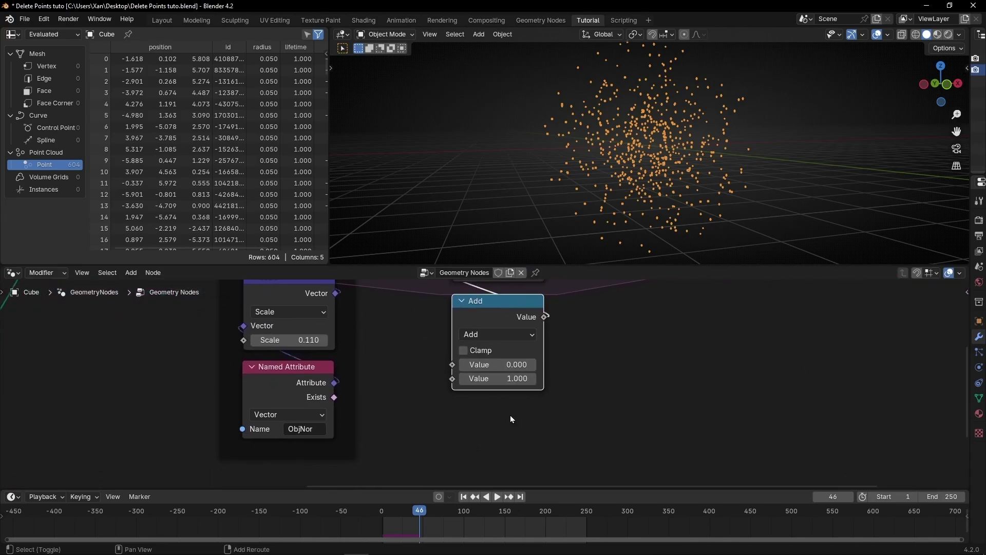
pyautogui.hotkey('shift', 'a')
pyautogui.write('name')
pyautogui.press('Return')
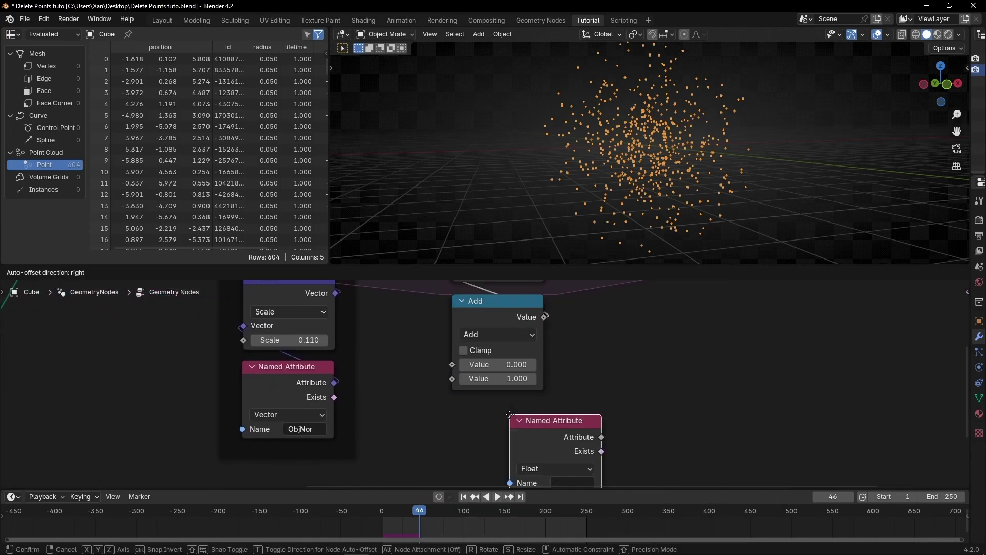
pyautogui.click(446, 407)
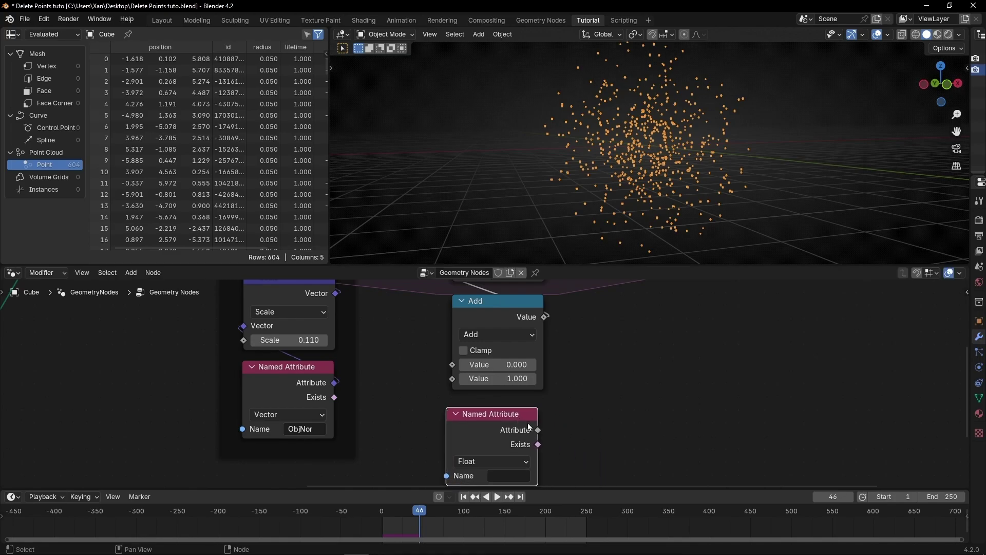
pyautogui.moveTo(536, 430); pyautogui.dragTo(452, 365)
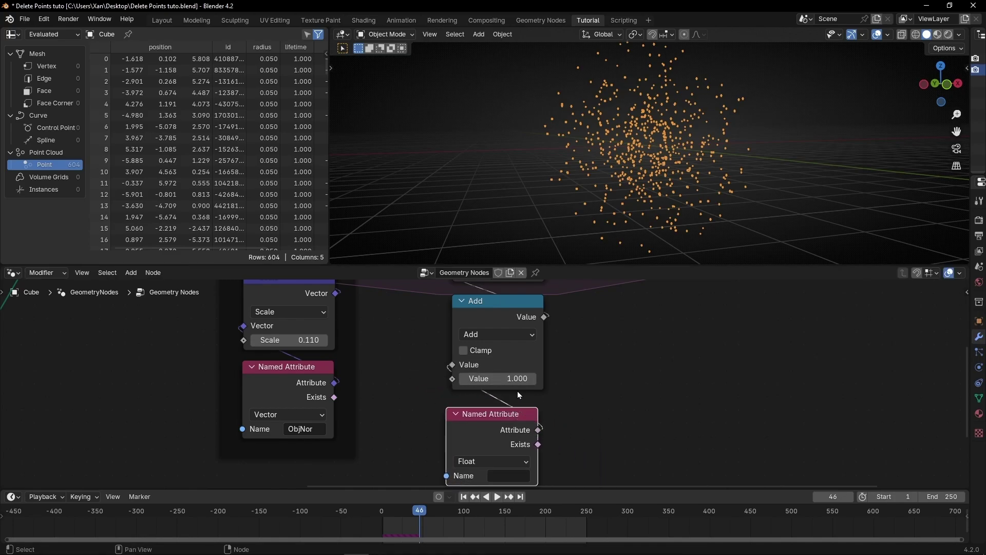
# Set the attribute name of the new Float Named Attribute node to "lifetime"
pyautogui.scroll(-3, 545, 401)
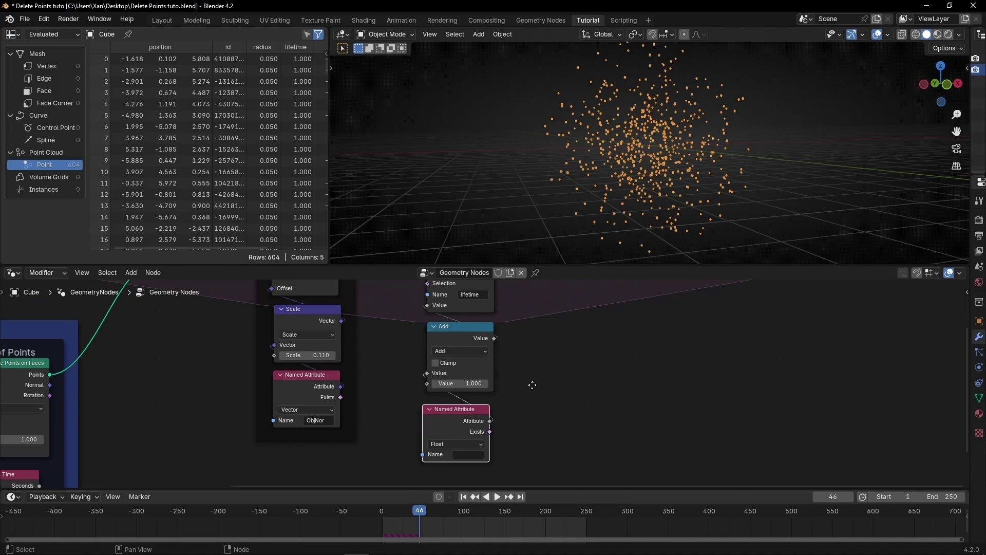
pyautogui.scroll(4, 507, 384)
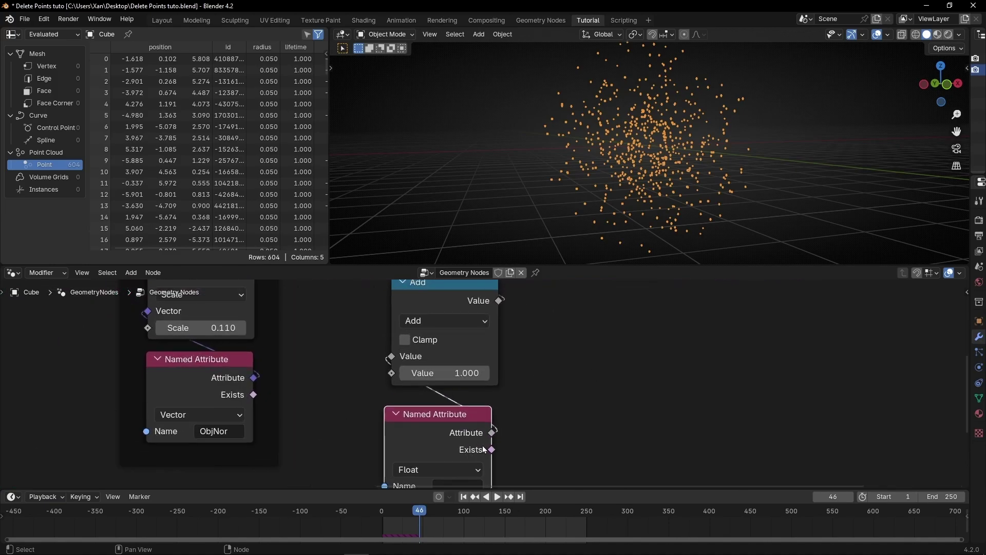
pyautogui.click(466, 451)
pyautogui.write('l')
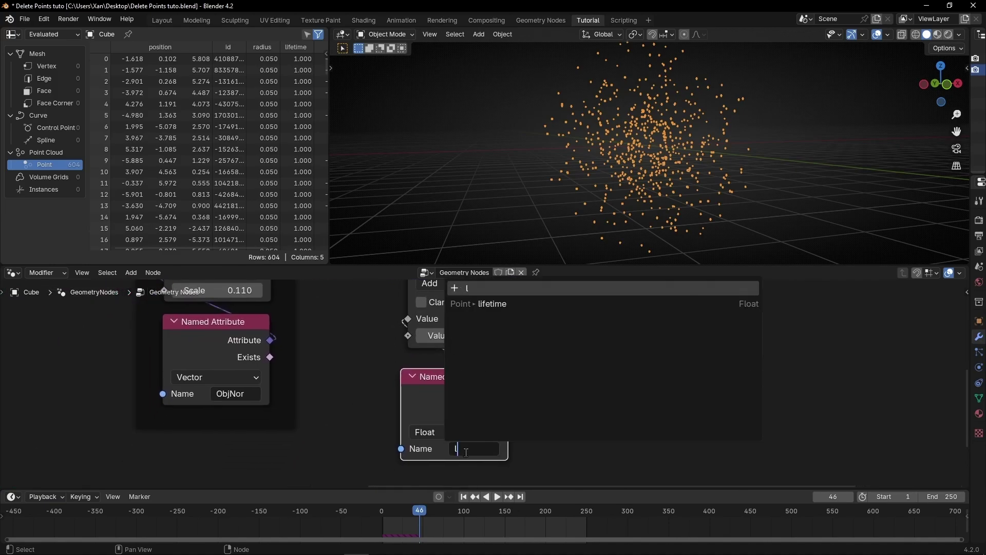
pyautogui.write('ifeti')
pyautogui.press('Return')
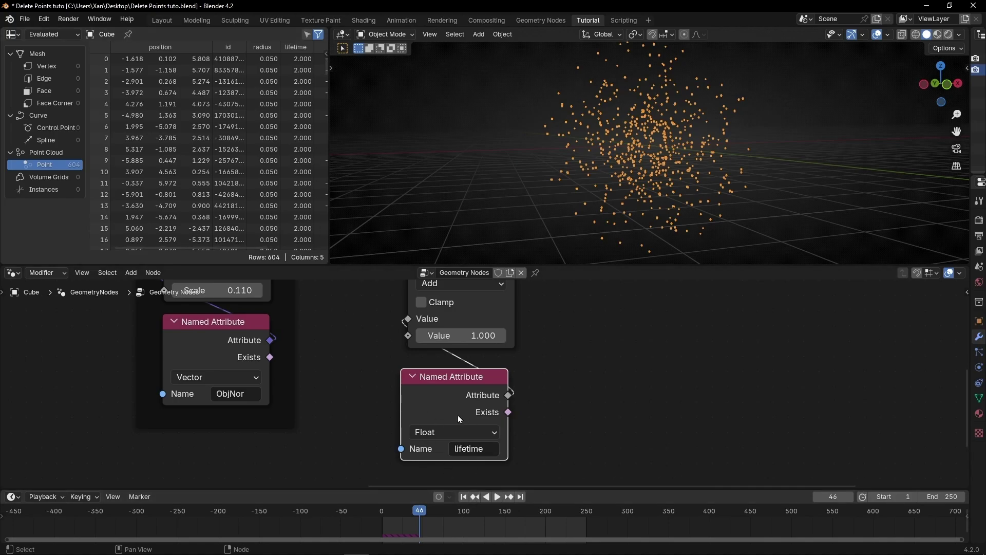
# Replay the simulation from the first frame, pause it, and examine the lifetime values across the point cloud's rows
pyautogui.click(463, 497)
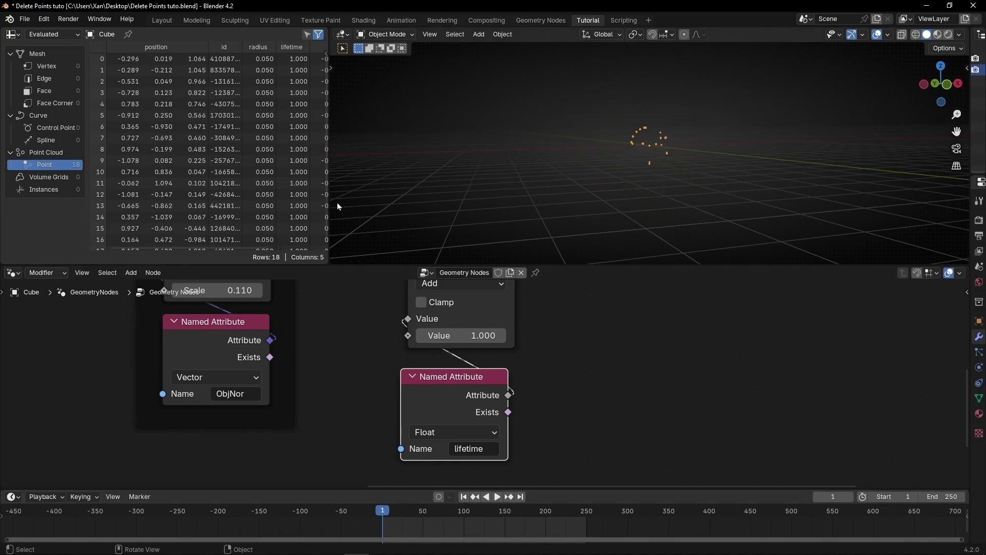
pyautogui.press('space')
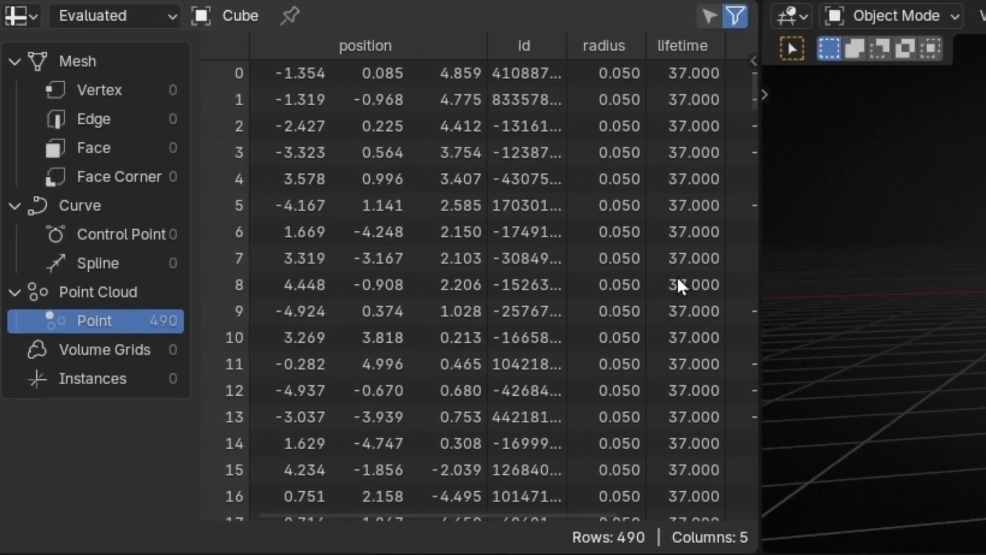
pyautogui.scroll(-20, 751, 102)
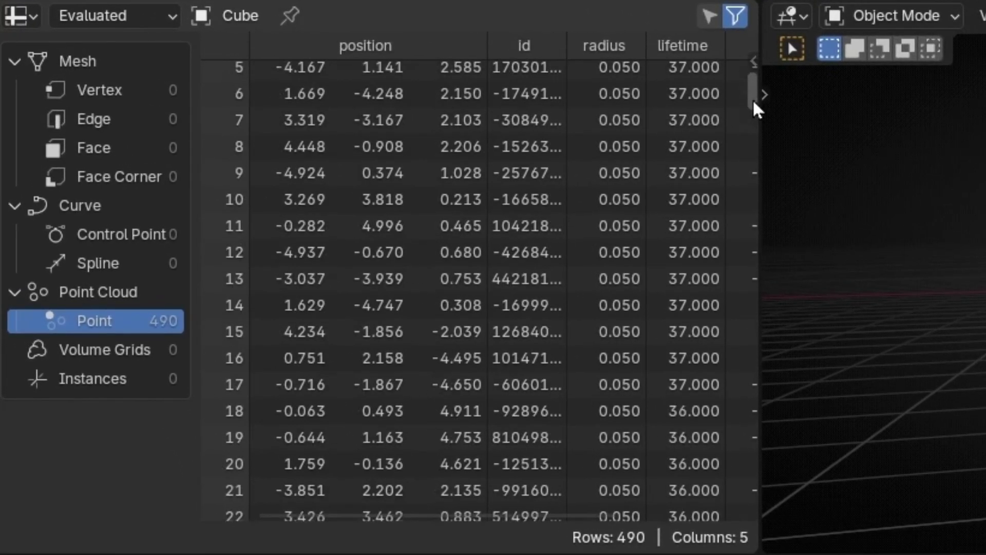
pyautogui.scroll(-20, 752, 195)
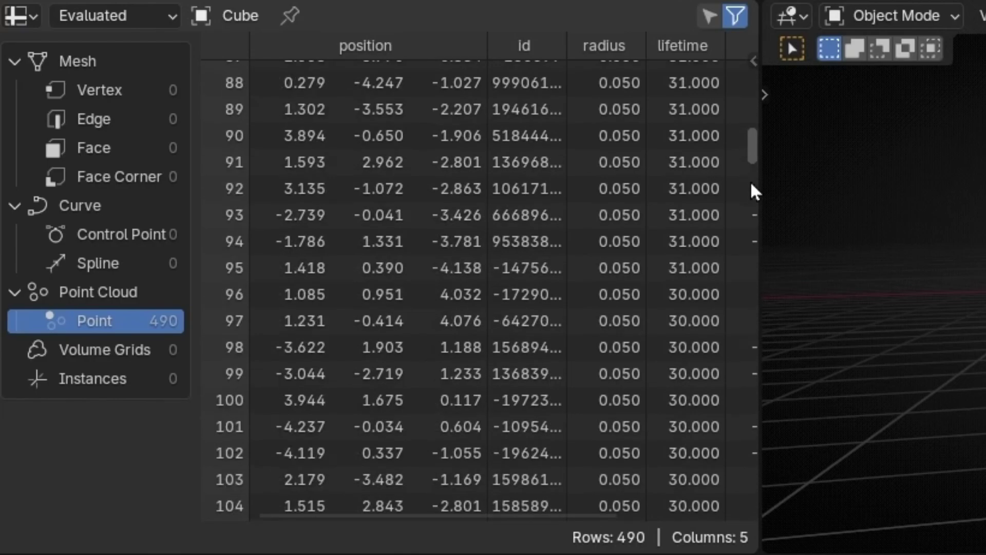
pyautogui.scroll(-15, 742, 281)
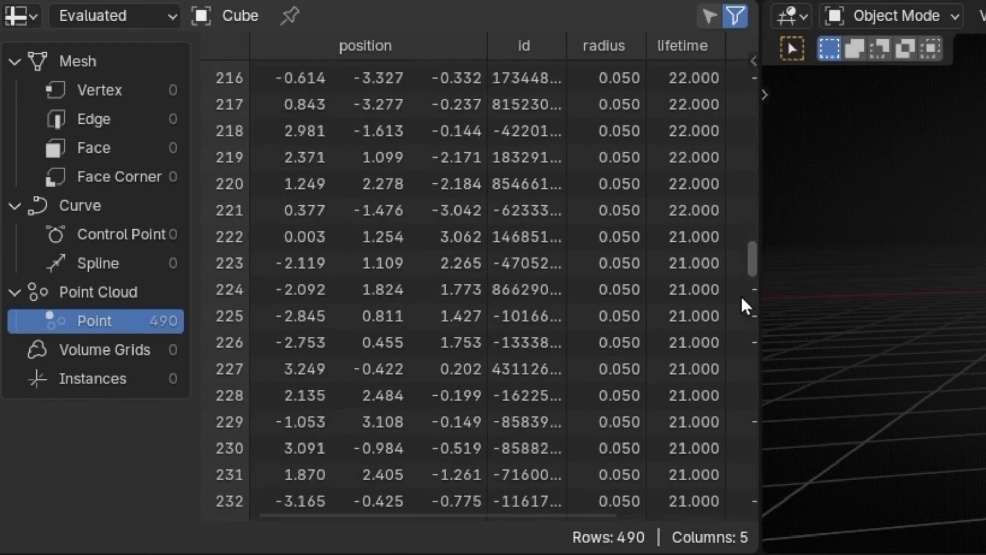
pyautogui.moveTo(745, 374); pyautogui.dragTo(748, 535)
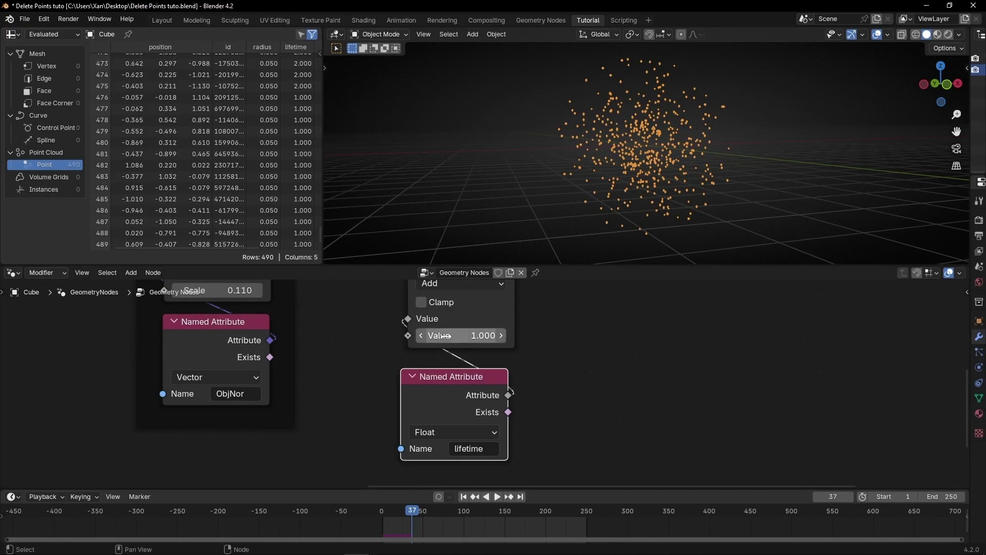
pyautogui.scroll(-3, 769, 550)
pyautogui.moveTo(459, 348); pyautogui.dragTo(455, 369, button='middle')
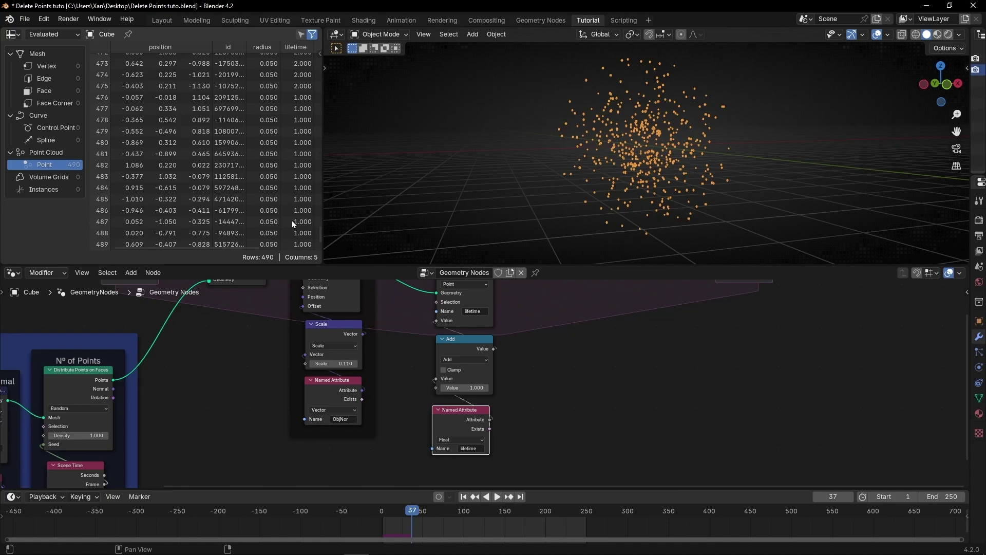
pyautogui.scroll(15, 292, 224)
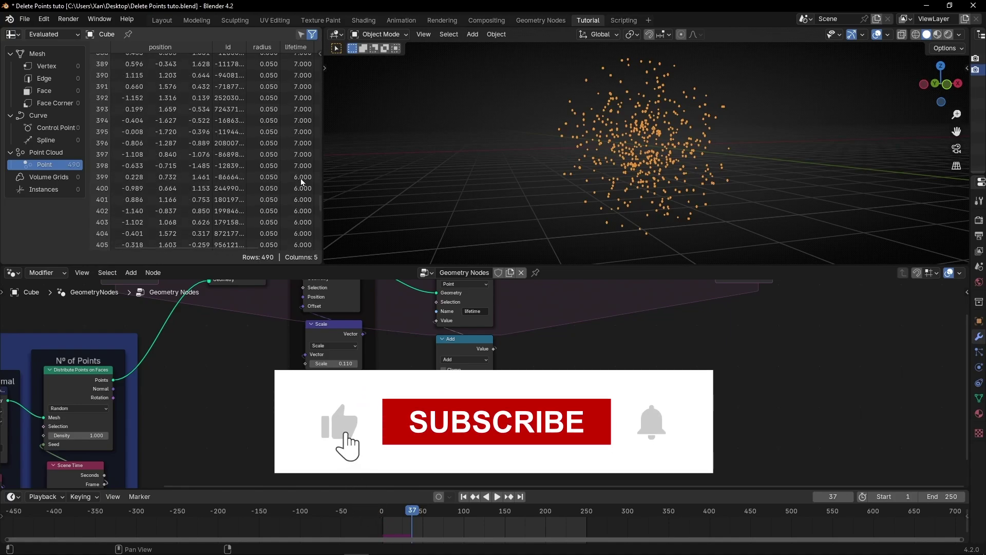
pyautogui.scroll(3, 302, 181)
# Lower the Density of Distribute Points on Faces to 0.490 and replay the simulation from the first frame
pyautogui.moveTo(110, 441); pyautogui.dragTo(243, 394, button='middle')
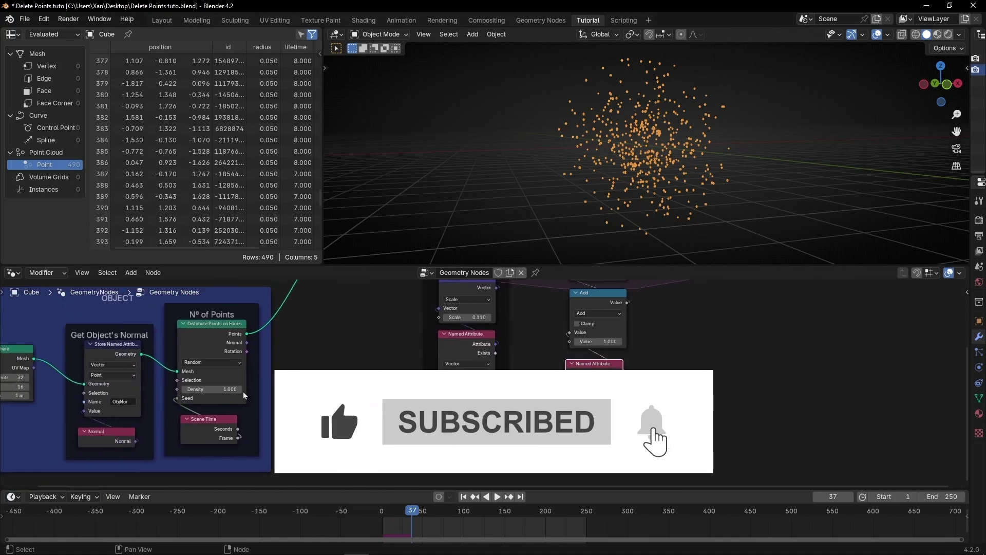
pyautogui.moveTo(242, 391); pyautogui.dragTo(200, 392)
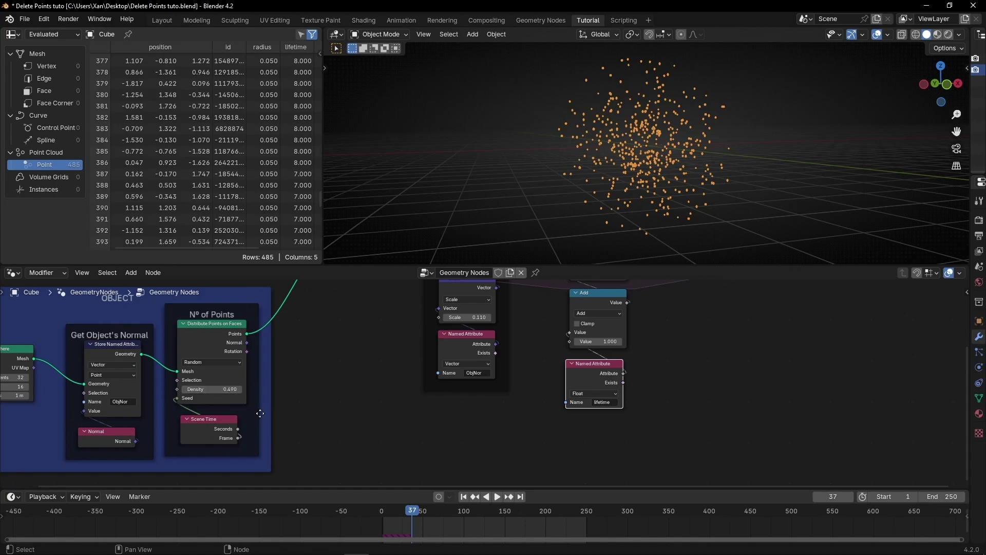
pyautogui.click(467, 500)
pyautogui.press('space')
pyautogui.press('space')
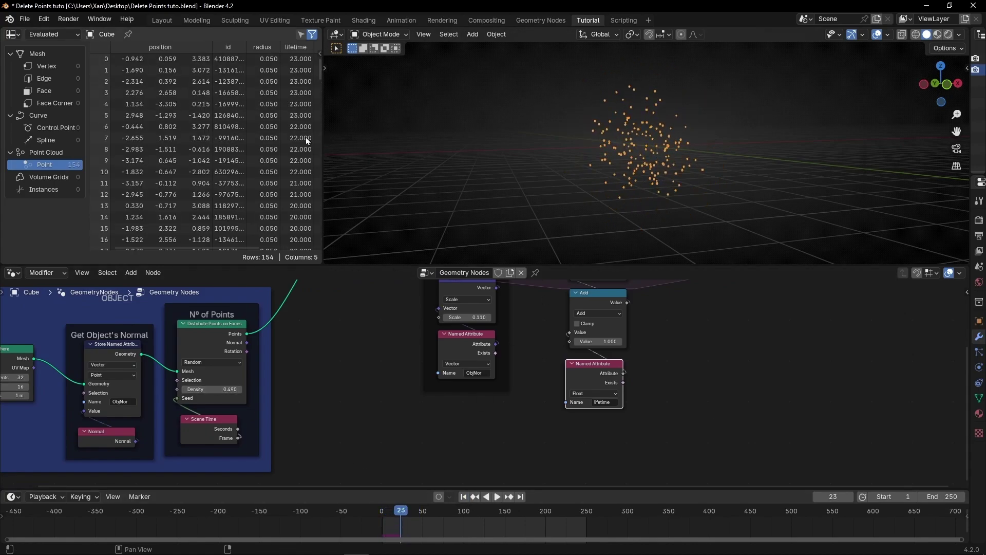
pyautogui.moveTo(319, 72)
pyautogui.mouseDown()
pyautogui.moveTo(319, 224)
pyautogui.moveTo(321, 56)
pyautogui.mouseUp()
# Group the lifetime Store Named Attribute, Add and Named Attribute nodes in a frame labelled "Get Lifetime"
pyautogui.scroll(-4, 682, 341)
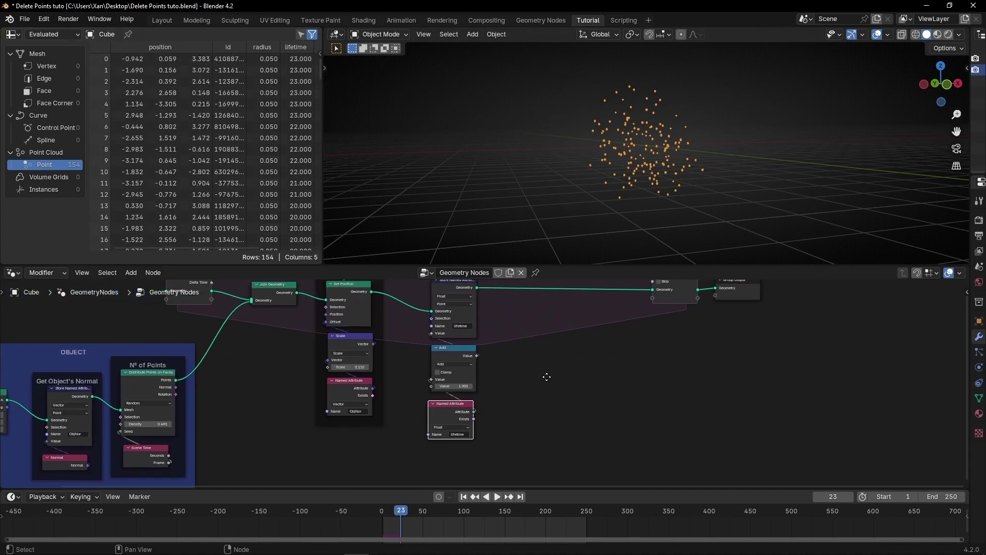
pyautogui.hotkey('ctrl', 'space')
pyautogui.scroll(3, 594, 307)
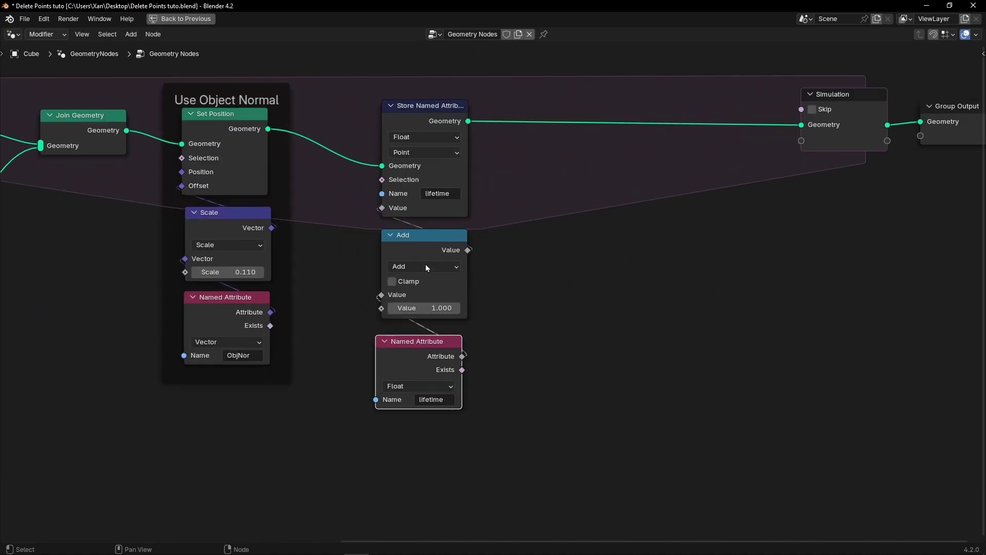
pyautogui.keyDown('shift'); pyautogui.scroll(2, 425, 264); pyautogui.keyUp('shift')
pyautogui.moveTo(334, 83); pyautogui.dragTo(504, 486)
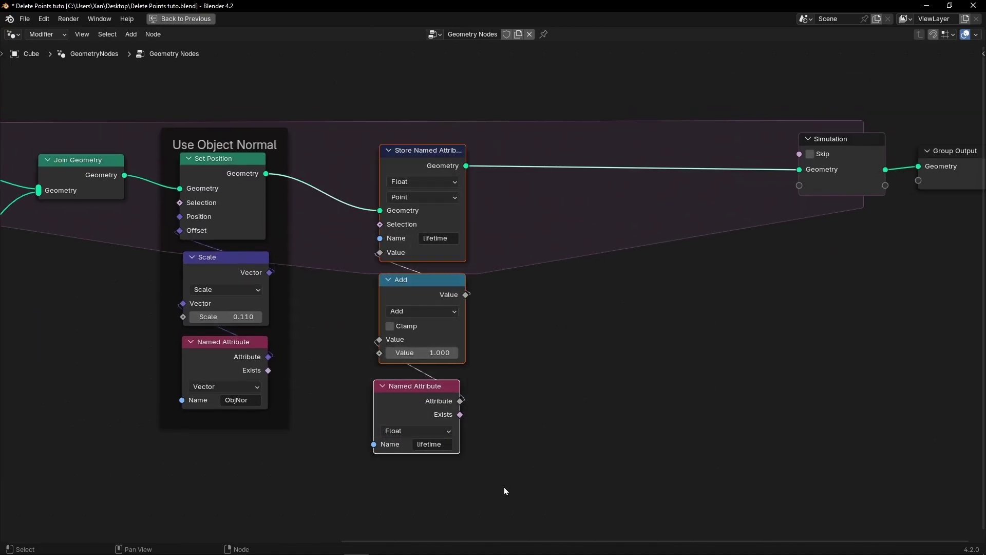
pyautogui.hotkey('ctrl', 'j')
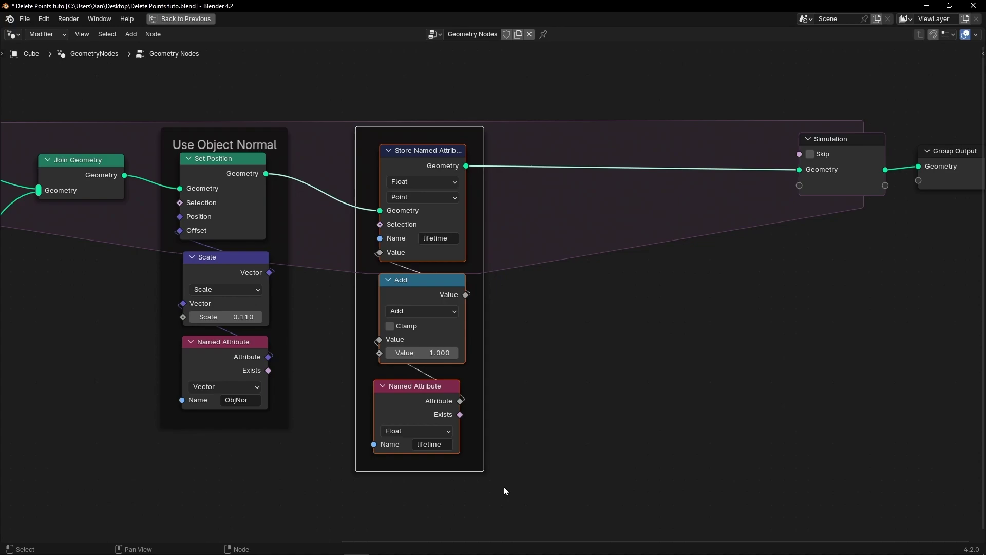
pyautogui.press('F2')
pyautogui.write('Get Lifetime')
pyautogui.press('Return')
# Enable a custom color for the Get Lifetime frame and make it dark green
pyautogui.press('n')
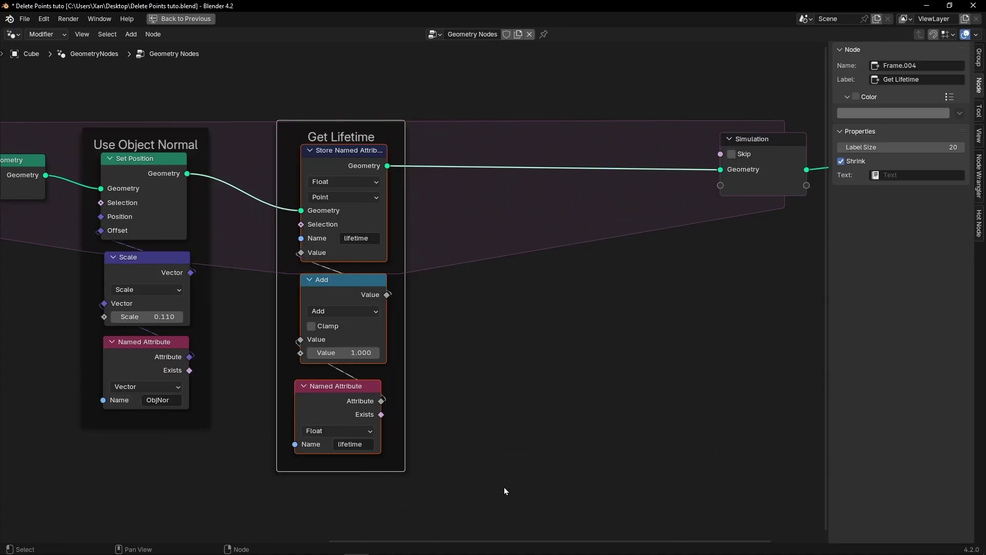
pyautogui.click(854, 97)
pyautogui.click(854, 113)
pyautogui.click(864, 147)
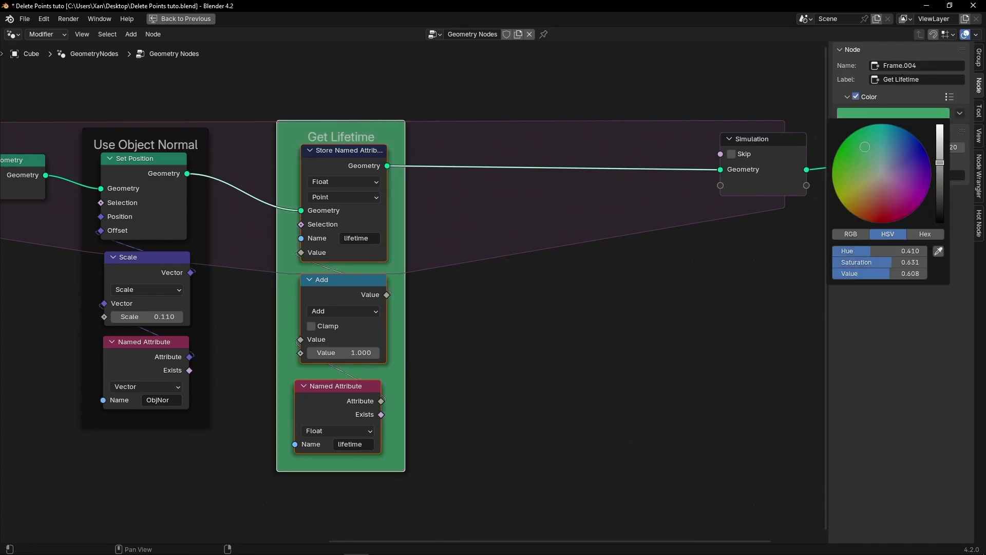
pyautogui.moveTo(942, 170); pyautogui.dragTo(940, 181)
pyautogui.scroll(-1, 547, 325)
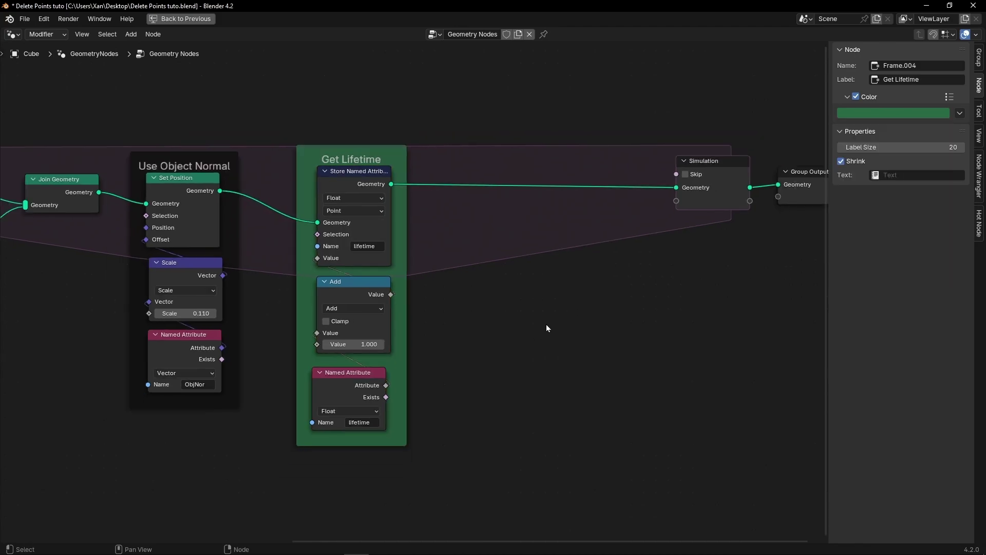
pyautogui.press('n')
# Insert a Delete Geometry node between the lifetime Store Named Attribute node and the Simulation output
pyautogui.hotkey('ctrl', 'space')
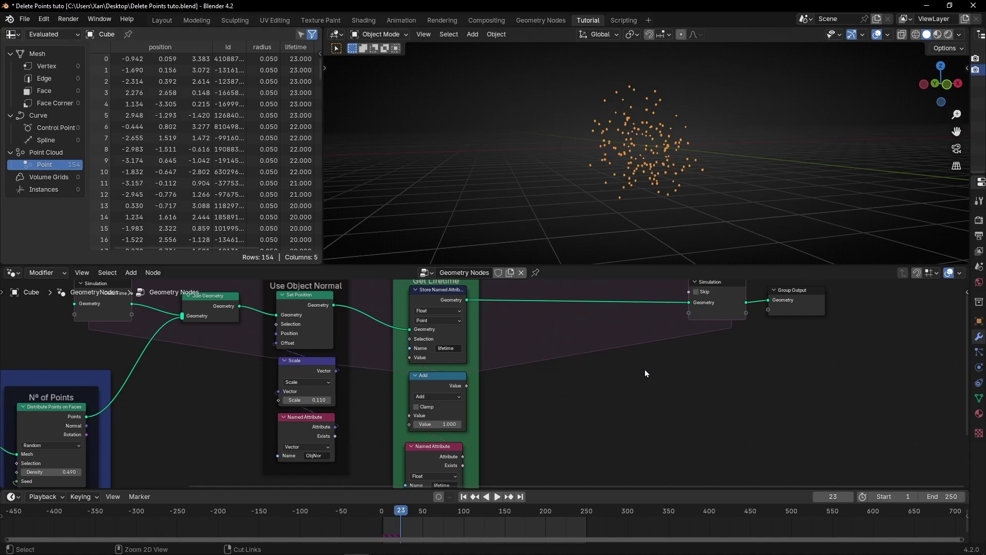
pyautogui.hotkey('ctrl', 'space')
pyautogui.scroll(1, 698, 275)
pyautogui.hotkey('shift', 'a')
pyautogui.write('de')
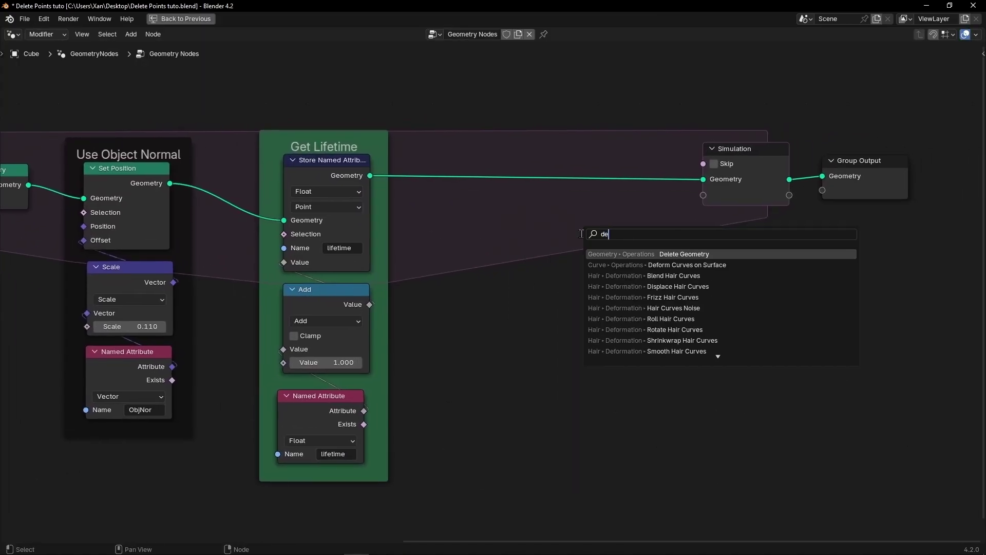
pyautogui.write('lete')
pyautogui.press('Return')
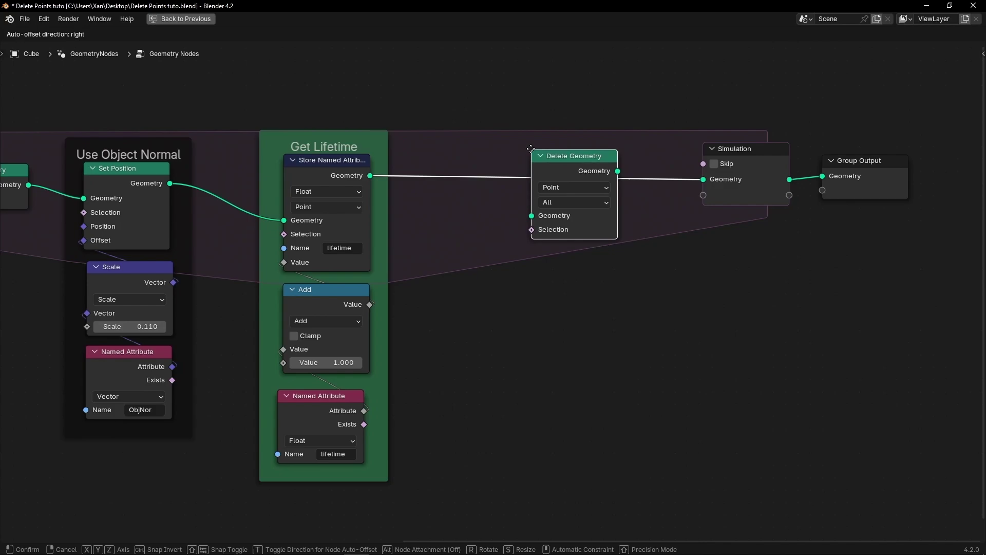
pyautogui.click(571, 198)
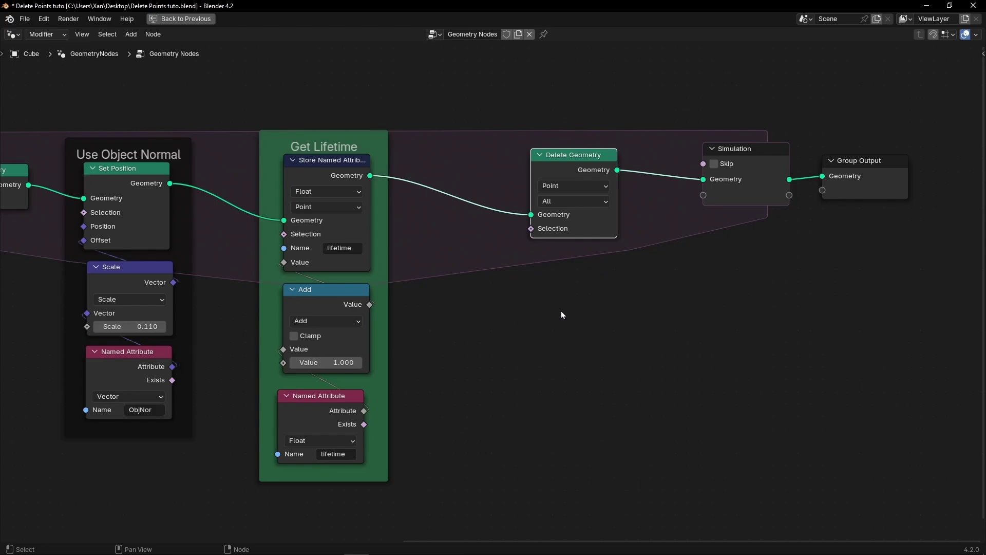
# Add an Integer Greater Than compare node below Delete Geometry and feed its Result into the Selection input
pyautogui.click(515, 297)
pyautogui.hotkey('shift', 'a')
pyautogui.write('g')
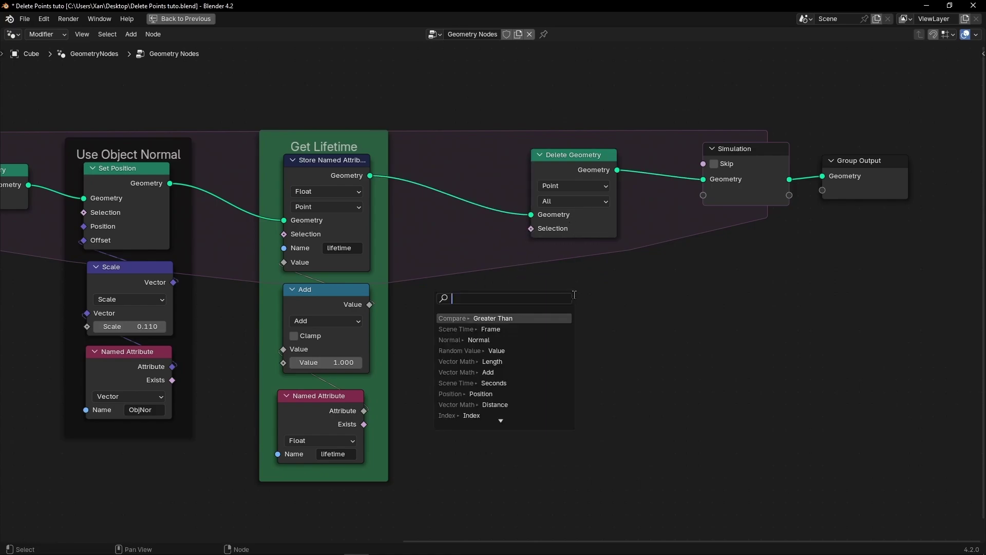
pyautogui.write('rea')
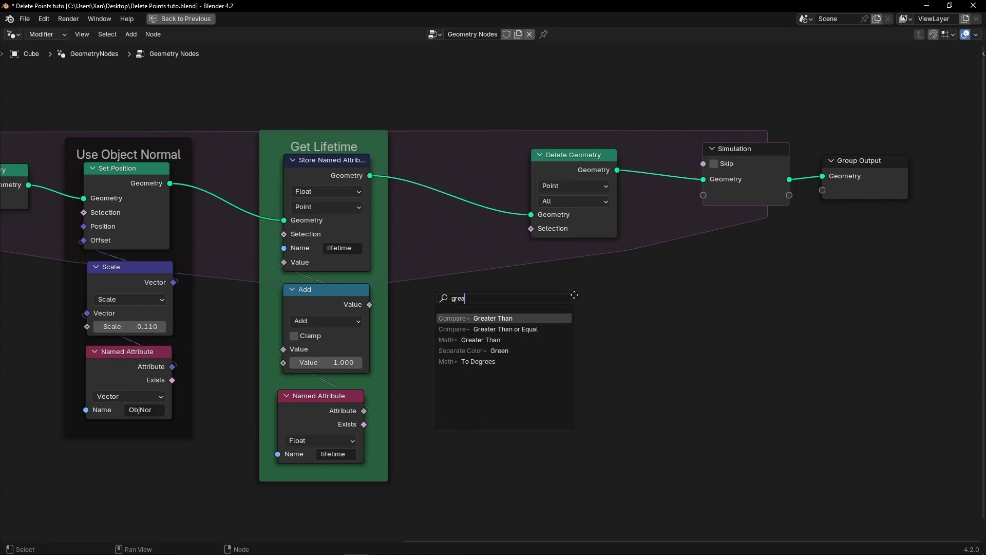
pyautogui.press('Return')
pyautogui.click(552, 306)
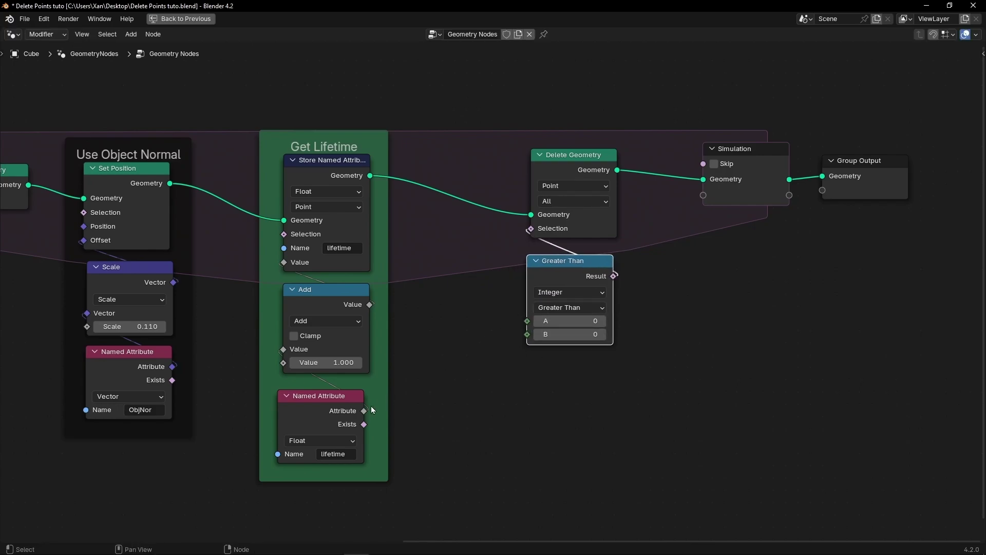
# Duplicate the lifetime Named Attribute node beneath Greater Than and connect its Attribute to input A, keeping Delete Geometry on Point
pyautogui.moveTo(364, 410); pyautogui.dragTo(517, 324)
pyautogui.keyDown('ctrl'); pyautogui.moveTo(502, 350); pyautogui.dragTo(421, 408, button='right'); pyautogui.keyUp('ctrl')
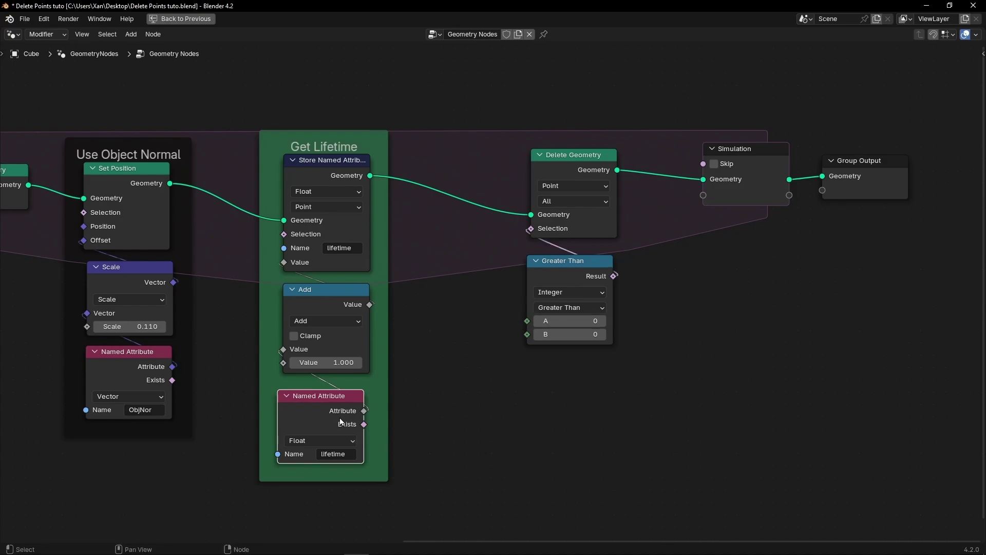
pyautogui.hotkey('shift', 'd')
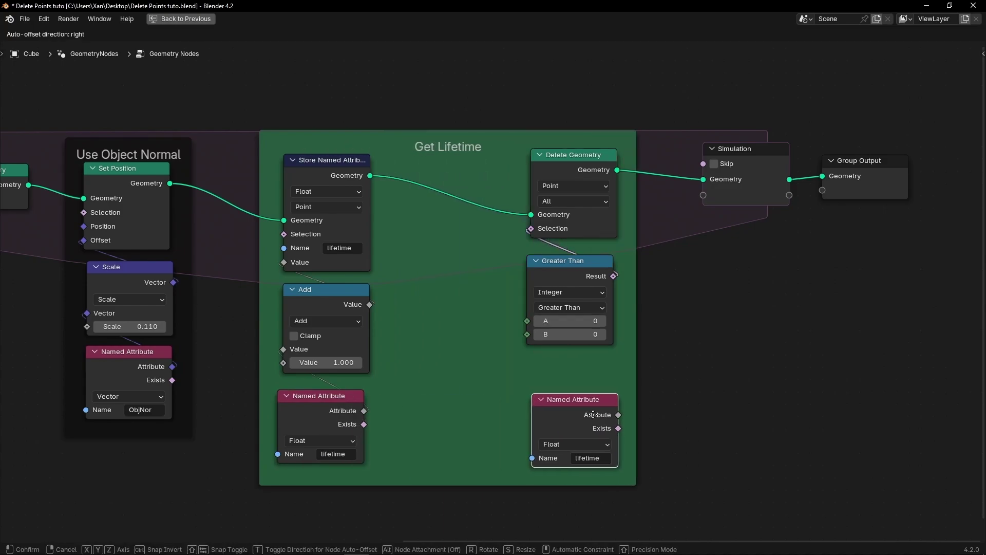
pyautogui.click(602, 406)
pyautogui.moveTo(619, 414); pyautogui.dragTo(527, 321)
pyautogui.moveTo(565, 403); pyautogui.dragTo(554, 381)
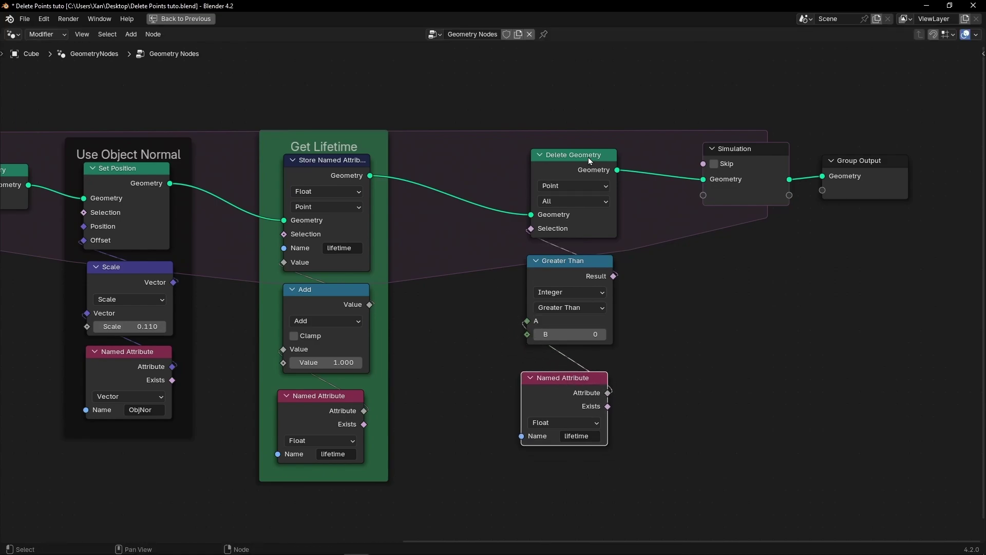
pyautogui.click(551, 187)
pyautogui.click(604, 216)
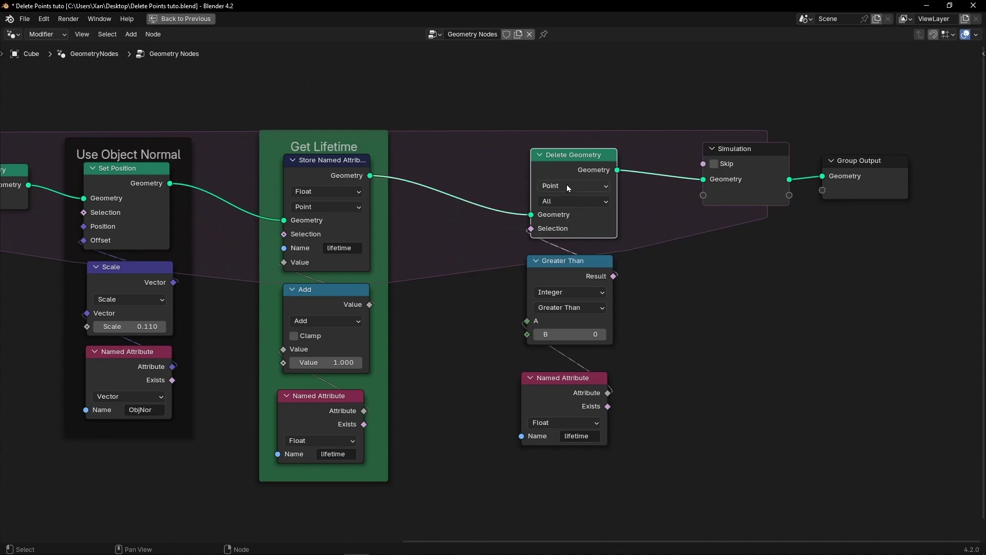
pyautogui.moveTo(554, 398); pyautogui.dragTo(557, 386)
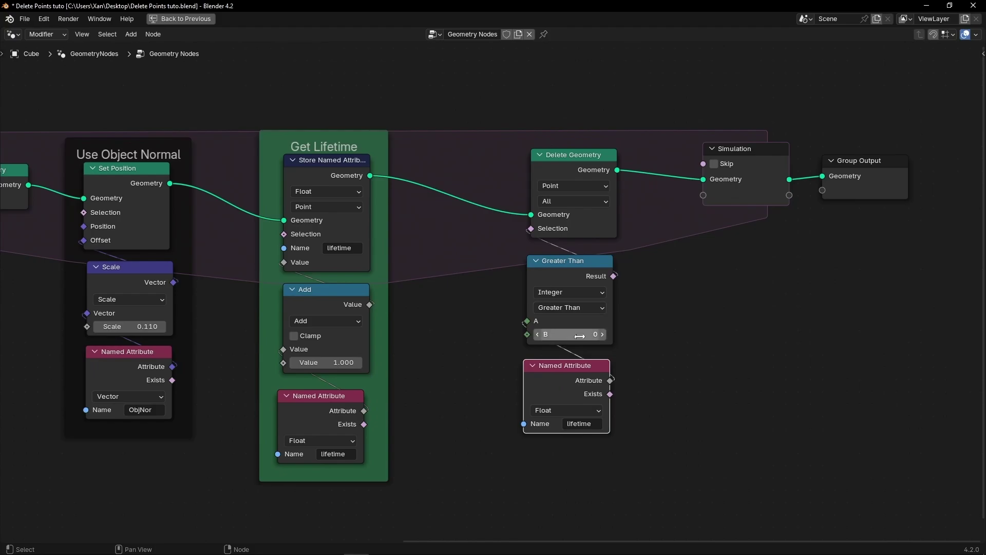
# Play the simulation and set B of the Greater Than node to 18
pyautogui.hotkey('ctrl', 'space')
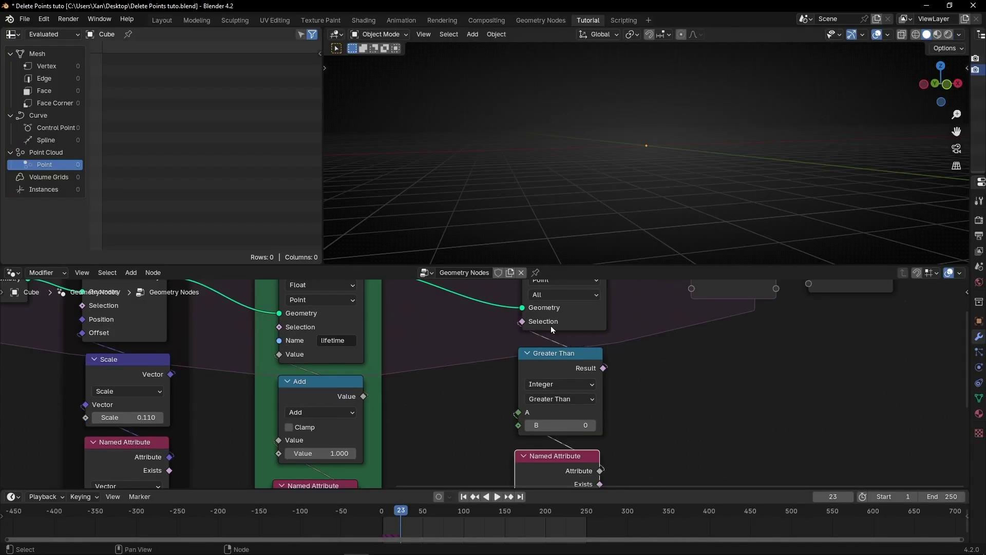
pyautogui.press('space')
pyautogui.scroll(1, 633, 431)
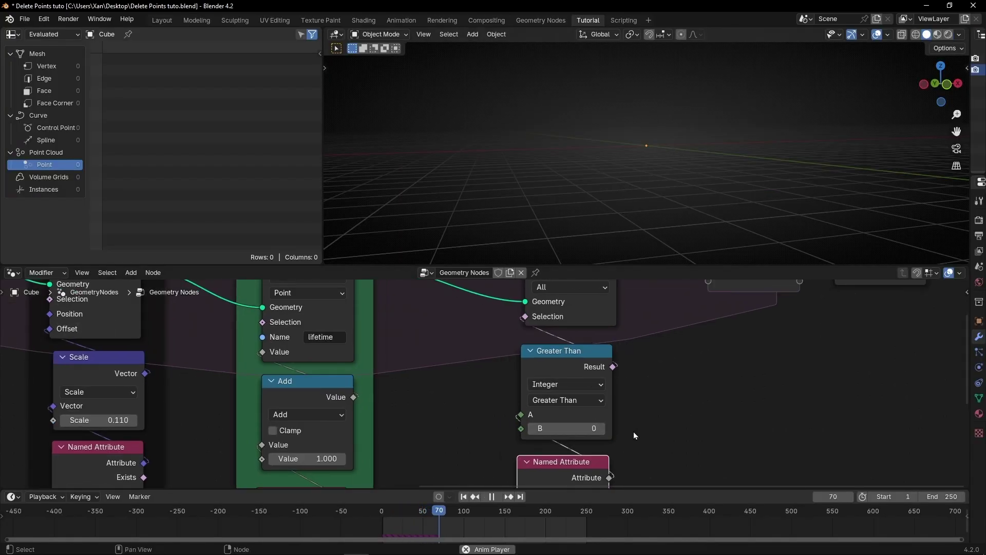
pyautogui.scroll(2, 688, 423)
pyautogui.moveTo(688, 423); pyautogui.dragTo(586, 377, button='middle')
pyautogui.click(501, 400)
pyautogui.write('18')
pyautogui.press('Return')
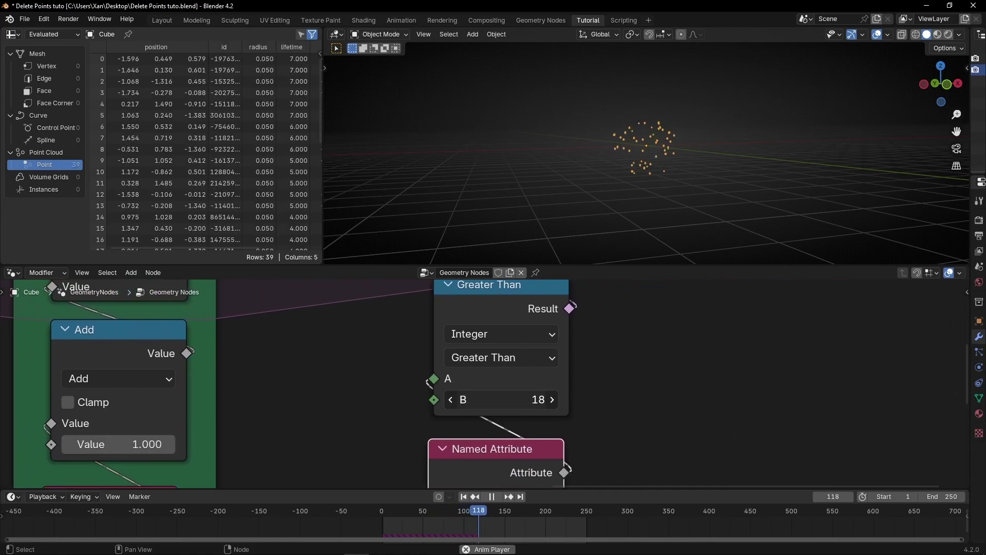
pyautogui.scroll(4, 667, 177)
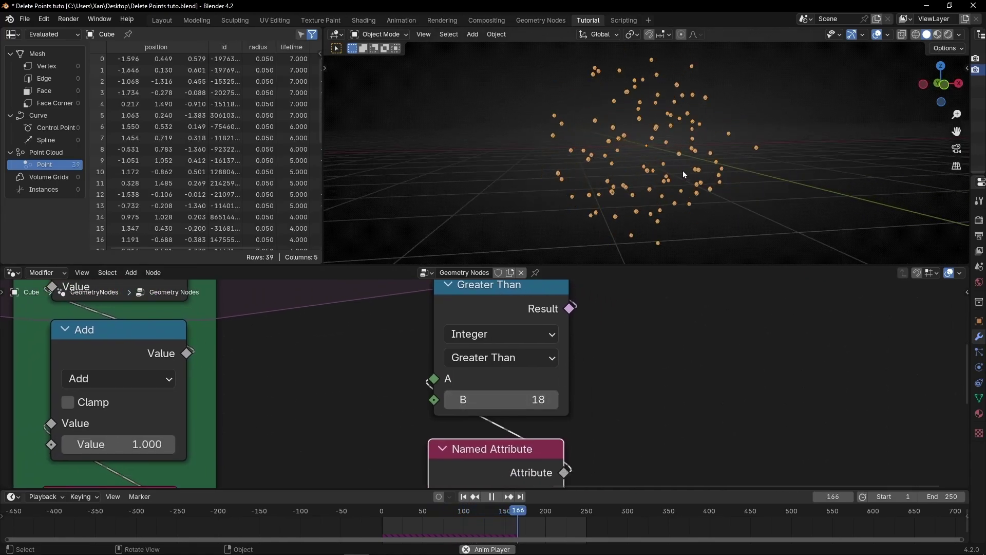
# Group the Delete Geometry, Greater Than and lifetime Named Attribute nodes in a frame labelled "Define Lifetime"
pyautogui.hotkey('ctrl', 'space')
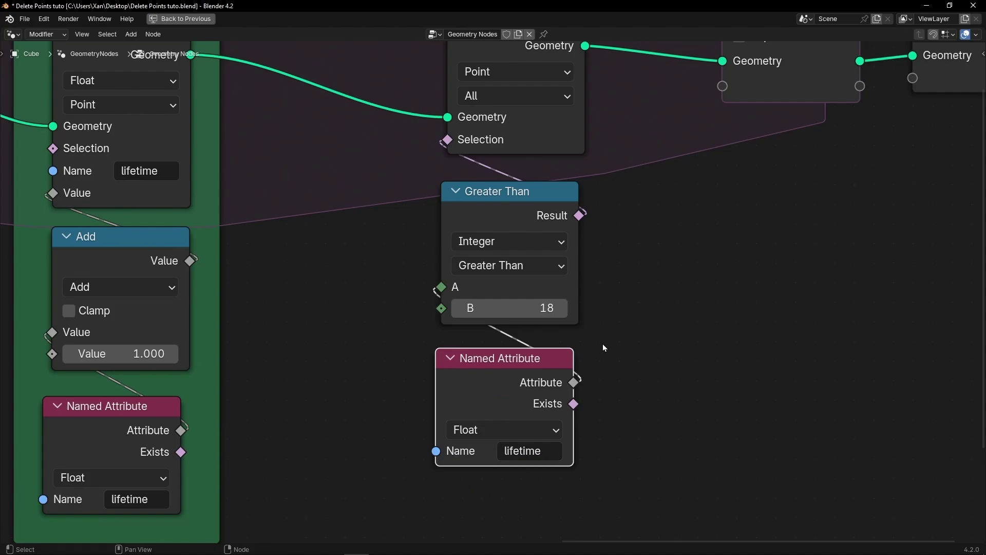
pyautogui.scroll(-3, 604, 348)
pyautogui.moveTo(367, 59); pyautogui.dragTo(560, 496)
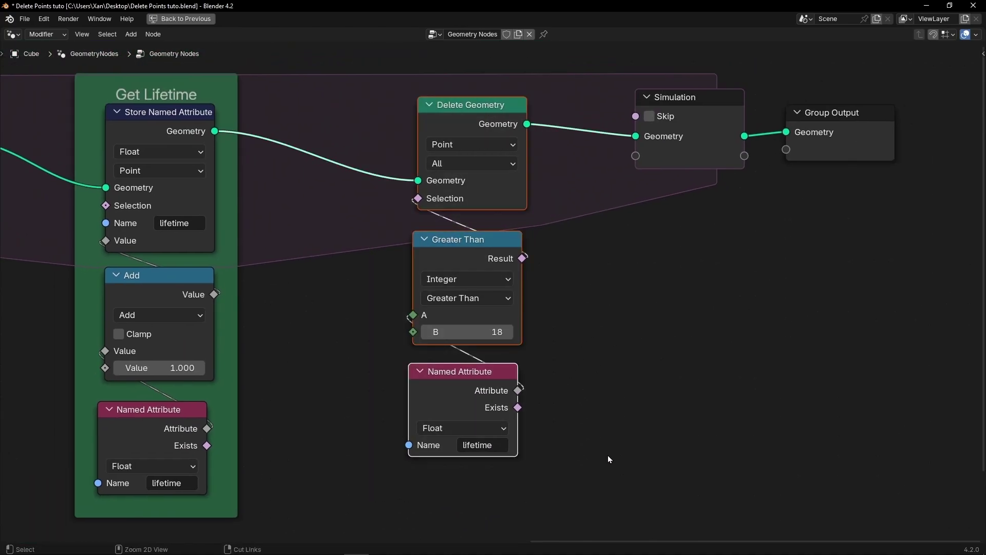
pyautogui.hotkey('ctrl', 'j')
pyautogui.press('F2')
pyautogui.write('D')
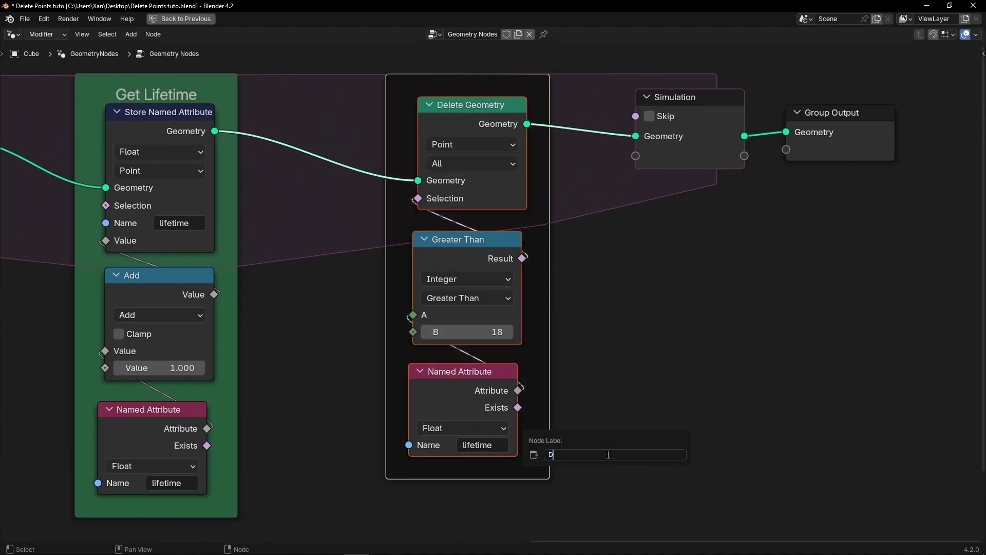
pyautogui.write('efine Lifetime')
pyautogui.press('Return')
# Enable a custom color for the Define Lifetime frame and make it dark red
pyautogui.press('n')
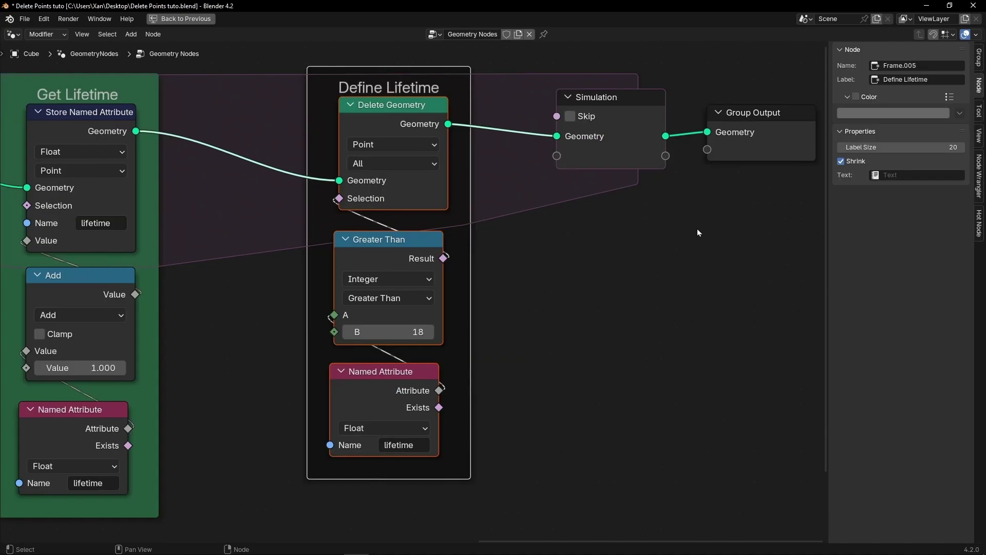
pyautogui.click(856, 96)
pyautogui.click(858, 113)
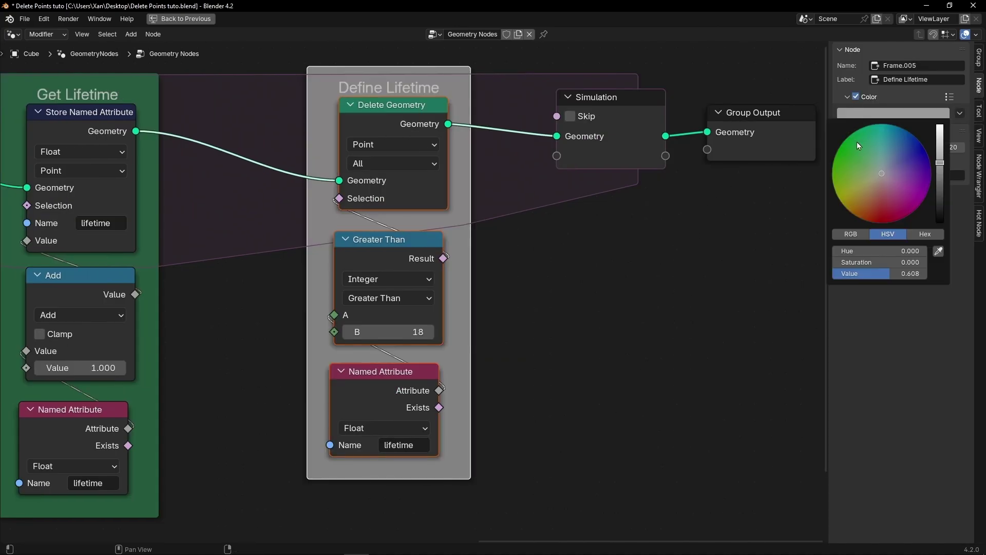
pyautogui.moveTo(857, 142); pyautogui.dragTo(887, 205)
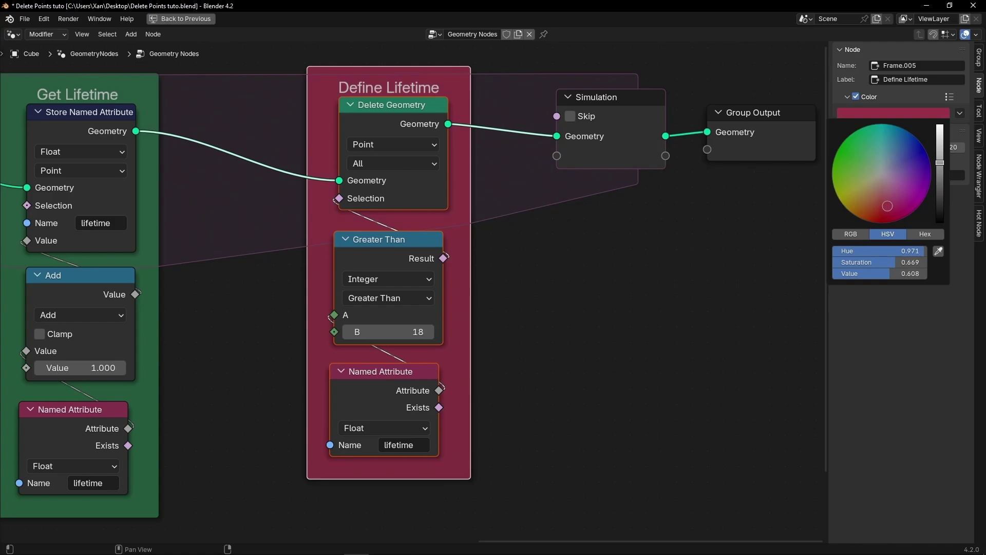
pyautogui.click(942, 174)
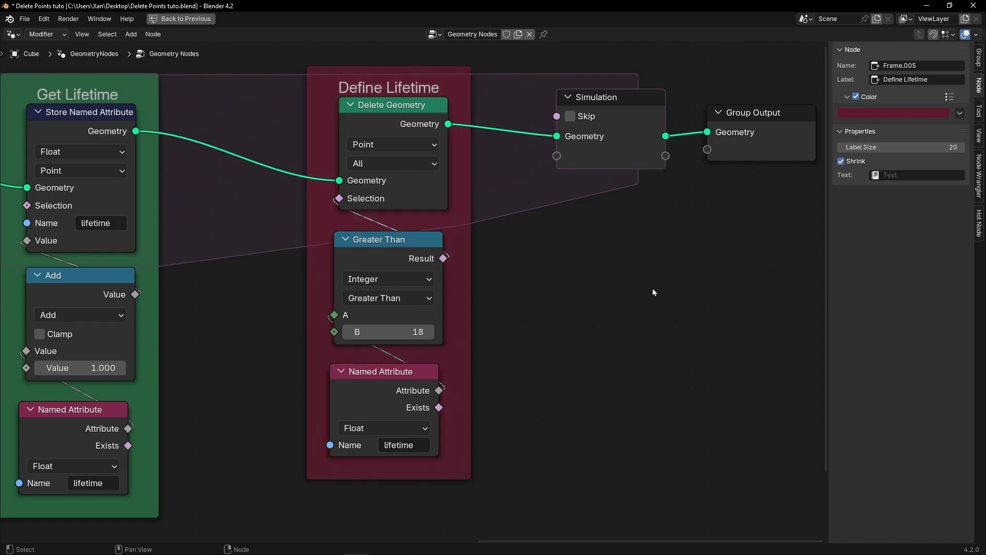
pyautogui.press('n')
# Move the Named Attribute node in the Define Lifetime frame slightly closer to the Greater Than node
pyautogui.scroll(-2, 616, 267)
pyautogui.moveTo(625, 256); pyautogui.dragTo(600, 263, button='middle')
pyautogui.scroll(2, 470, 314)
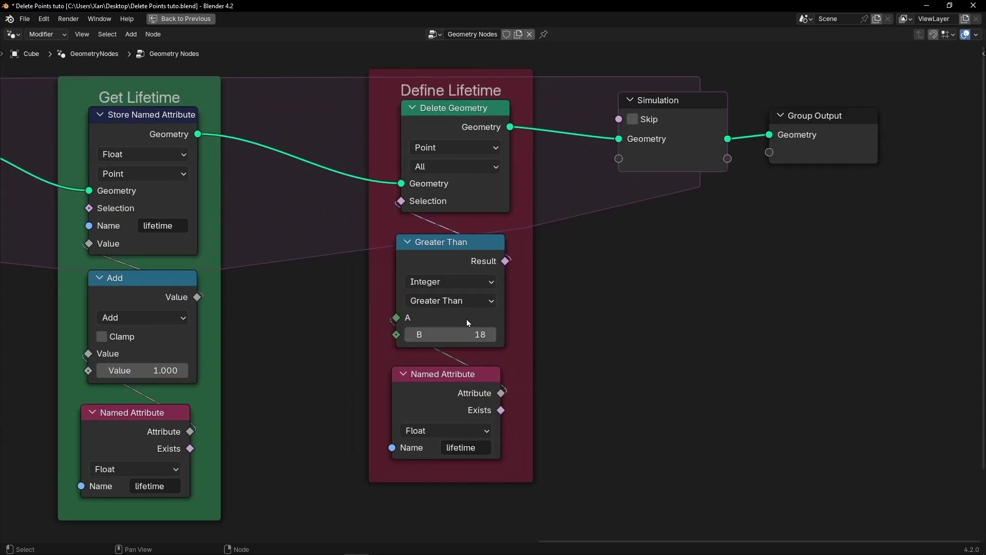
pyautogui.hotkey('ctrl', 'space')
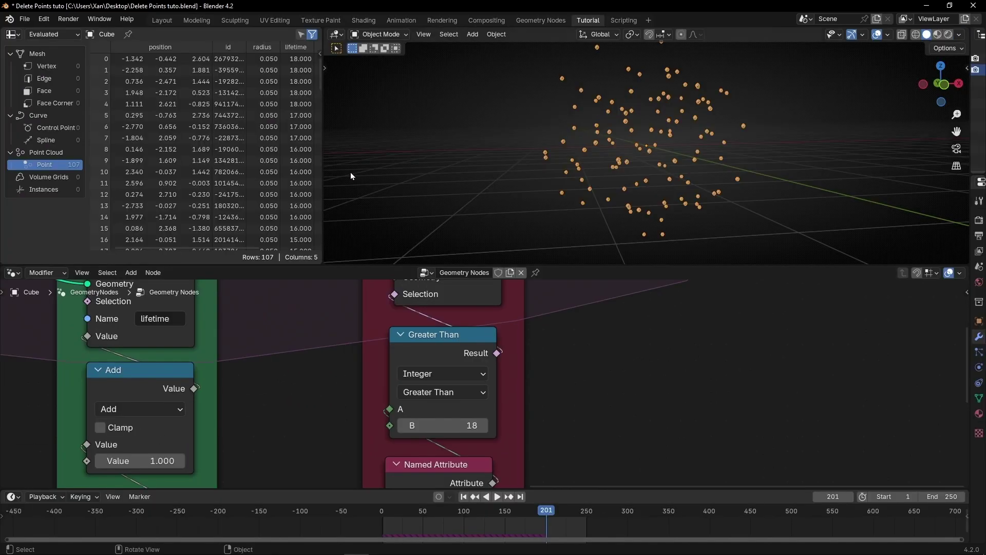
pyautogui.scroll(1, 464, 429)
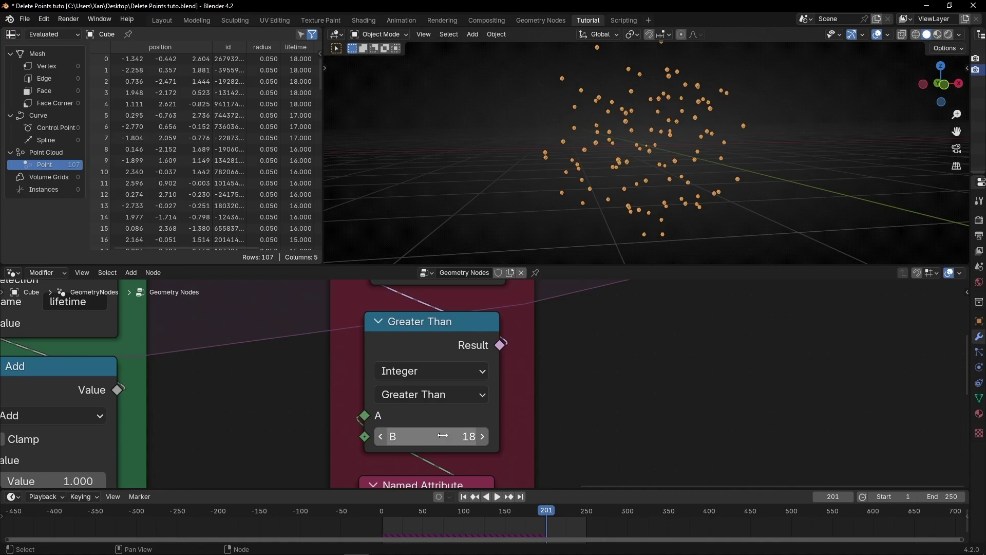
pyautogui.scroll(-3, 538, 424)
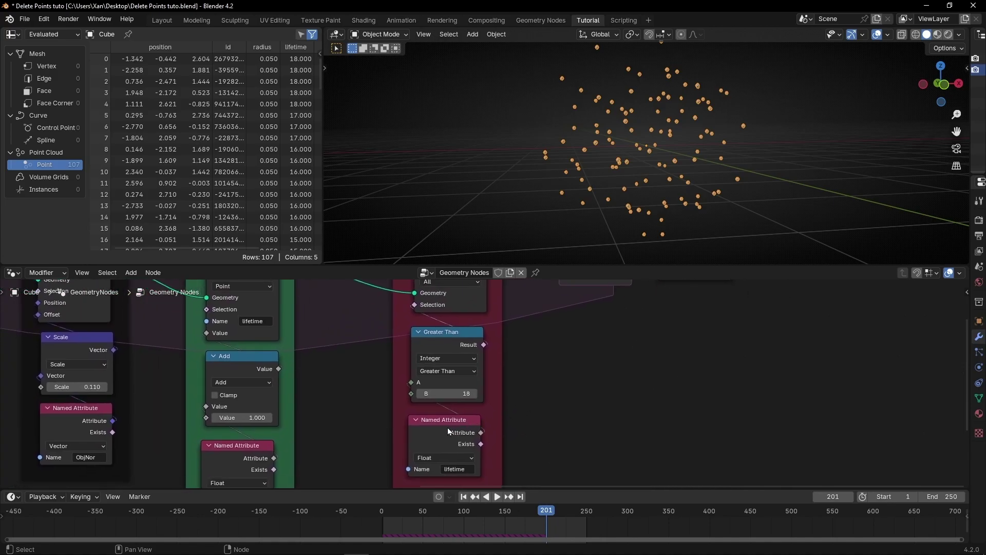
pyautogui.moveTo(449, 432); pyautogui.dragTo(446, 431)
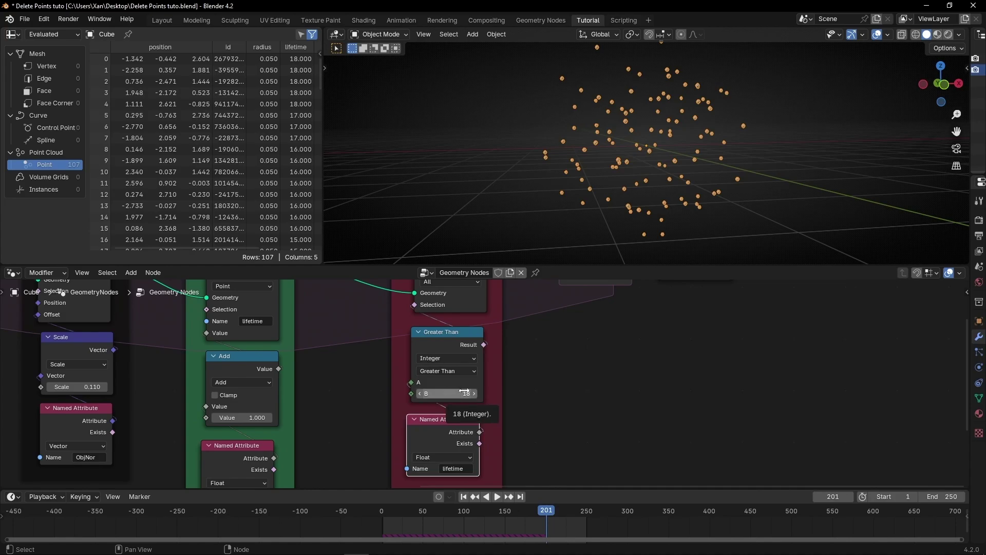
pyautogui.moveTo(429, 430)
pyautogui.mouseDown()
pyautogui.moveTo(349, 429)
pyautogui.moveTo(428, 423)
pyautogui.mouseUp()
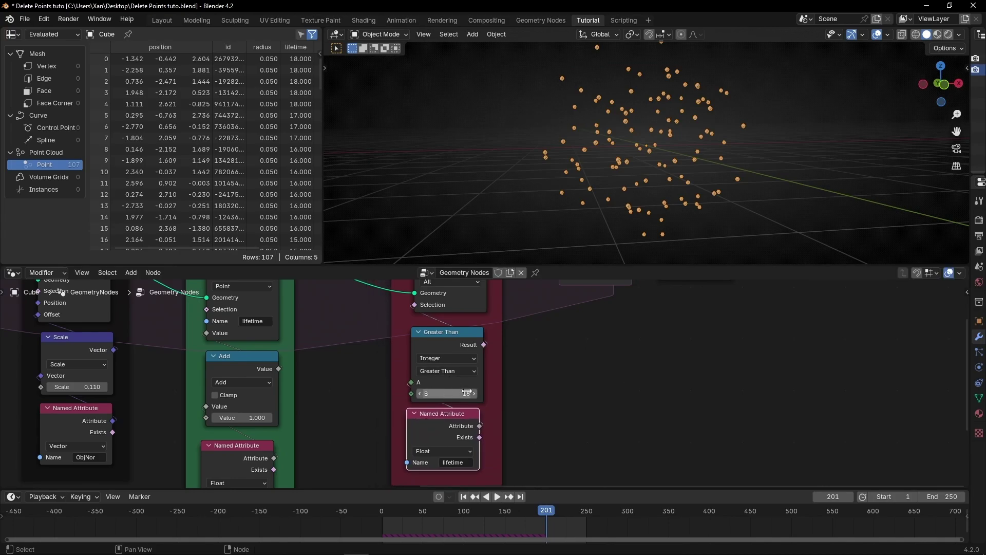
pyautogui.moveTo(525, 353); pyautogui.dragTo(533, 400, button='middle')
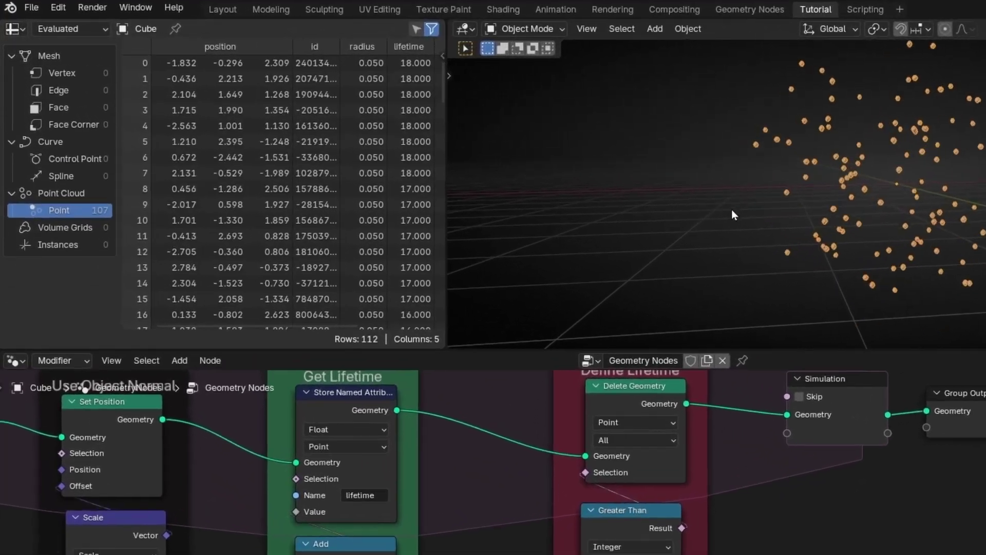
# Set B of the Greater Than node to 50 and replay the simulation from the first frame
pyautogui.press('space')
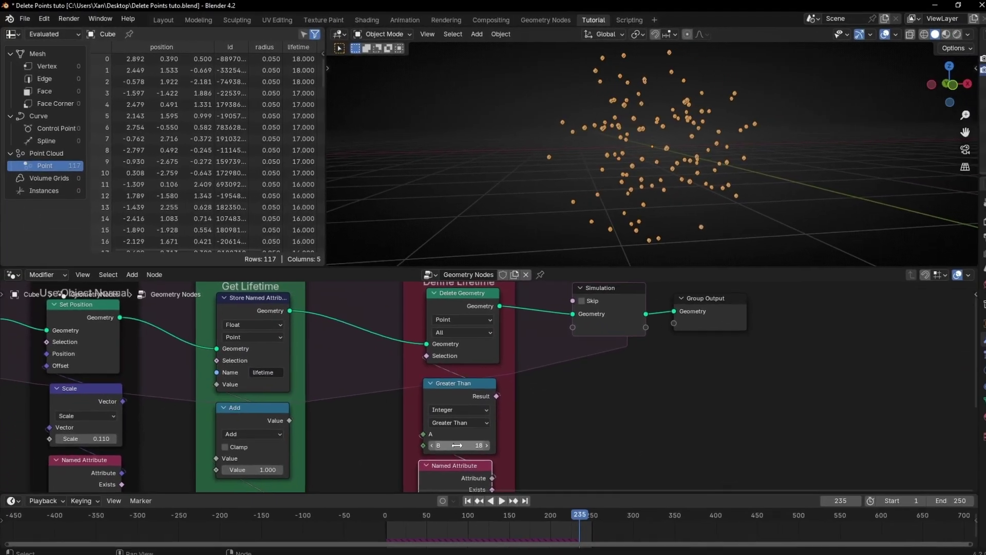
pyautogui.click(578, 549)
pyautogui.write('50')
pyautogui.press('Return')
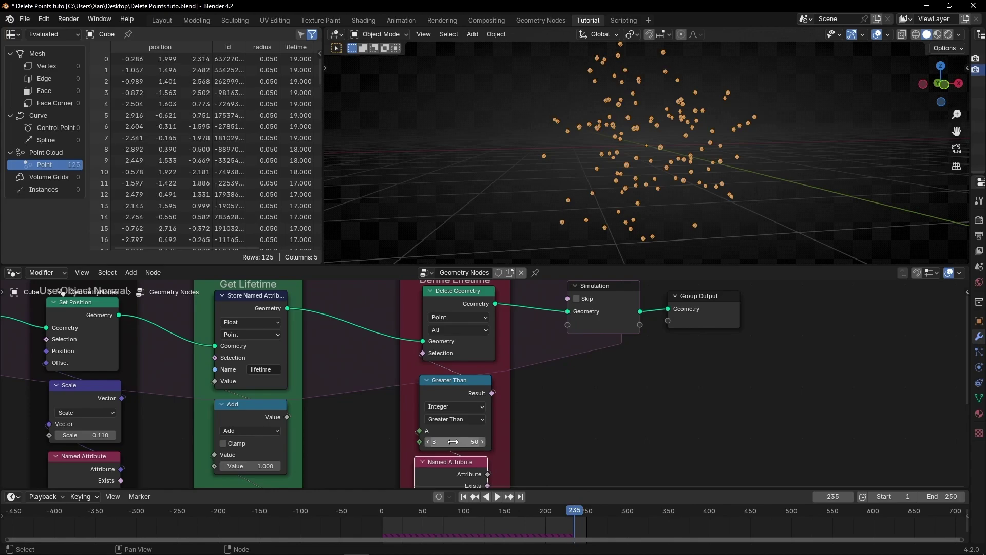
pyautogui.hotkey('shift', 'Left')
pyautogui.press('space')
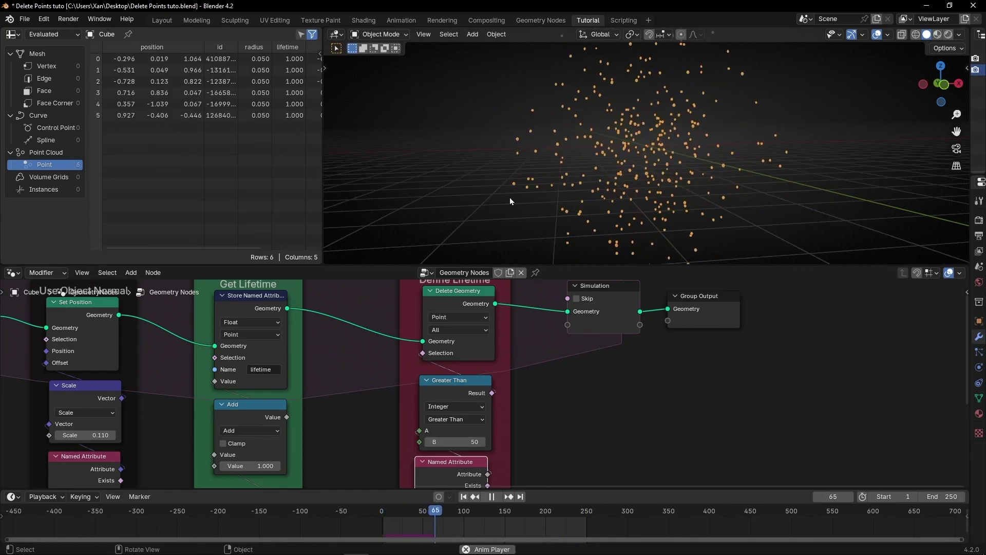
pyautogui.press('space')
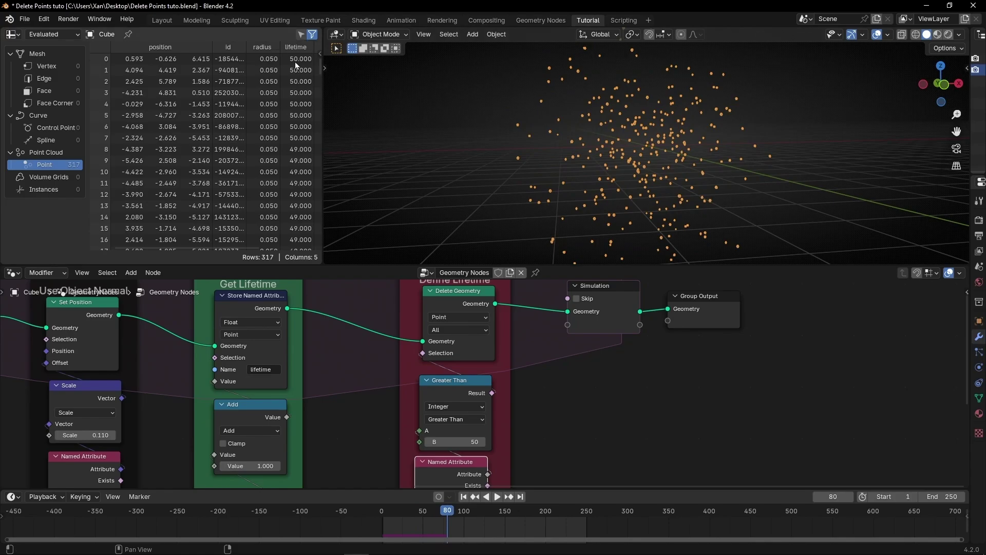
# Resume the simulation playback and raise B of the Greater Than node to 190
pyautogui.hotkey('ctrl', 'space')
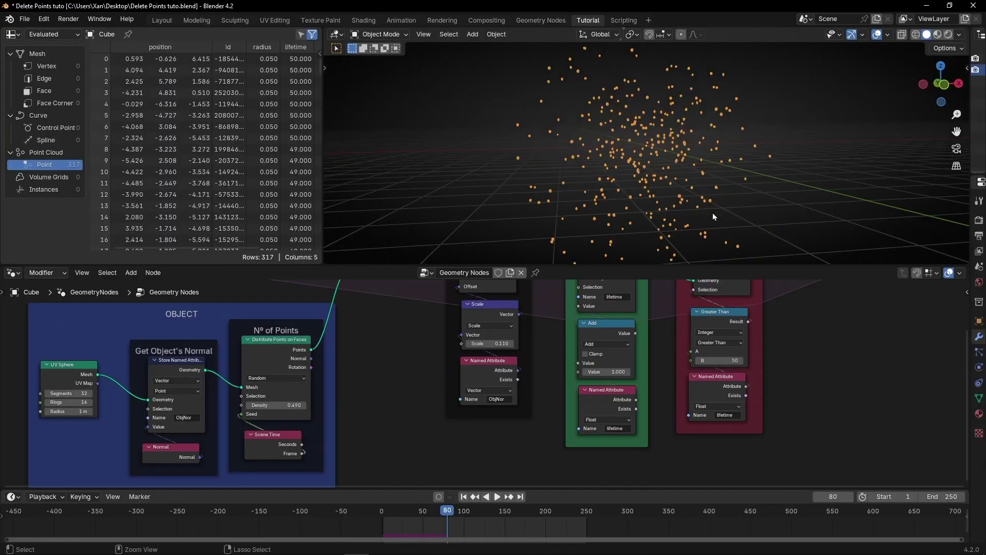
pyautogui.hotkey('ctrl', 'space')
pyautogui.press('space')
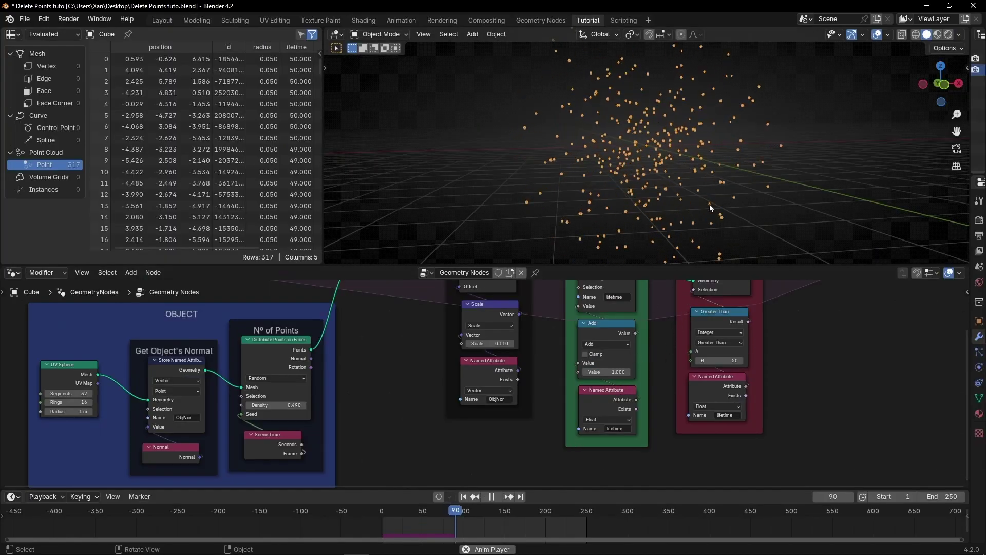
pyautogui.moveTo(704, 192); pyautogui.dragTo(673, 199, button='middle')
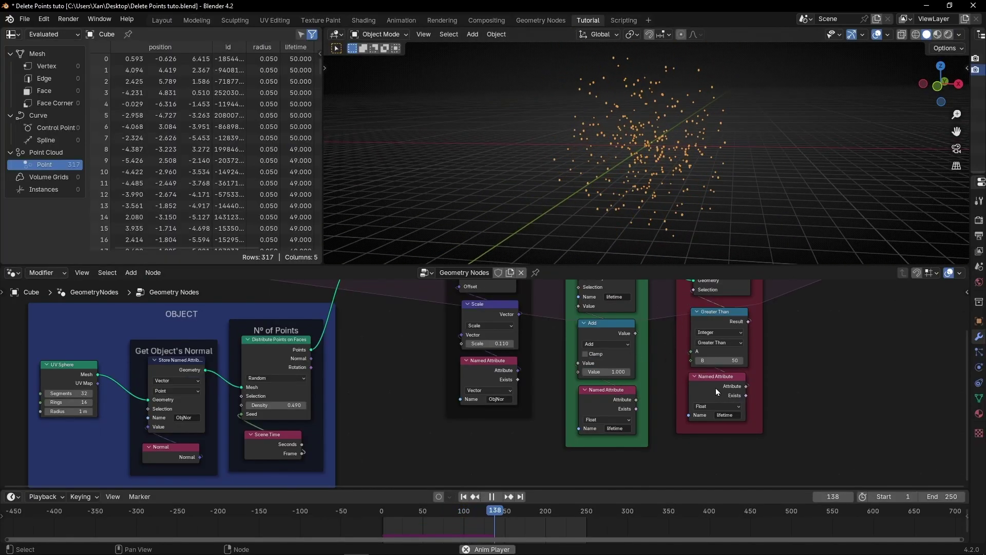
pyautogui.moveTo(719, 360)
pyautogui.mouseDown()
pyautogui.moveTo(739, 360)
pyautogui.moveTo(724, 357)
pyautogui.mouseUp()
# Combine the Get Lifetime and Define Lifetime frames with all their nodes into one node group
pyautogui.hotkey('ctrl', 'space')
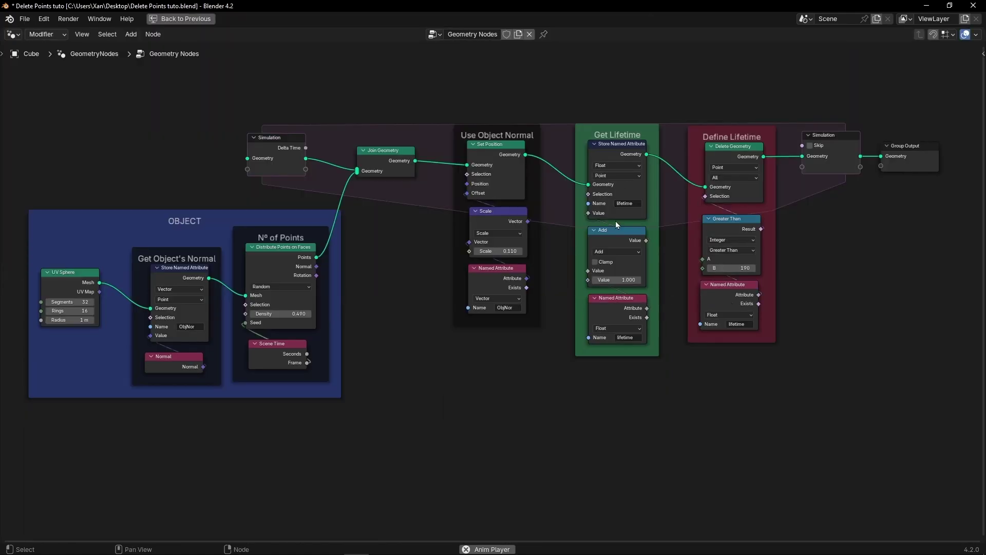
pyautogui.hotkey('ctrl', 'space')
pyautogui.hotkey('ctrl', 'space')
pyautogui.moveTo(704, 323); pyautogui.dragTo(584, 356, button='middle')
pyautogui.moveTo(447, 92); pyautogui.dragTo(659, 445)
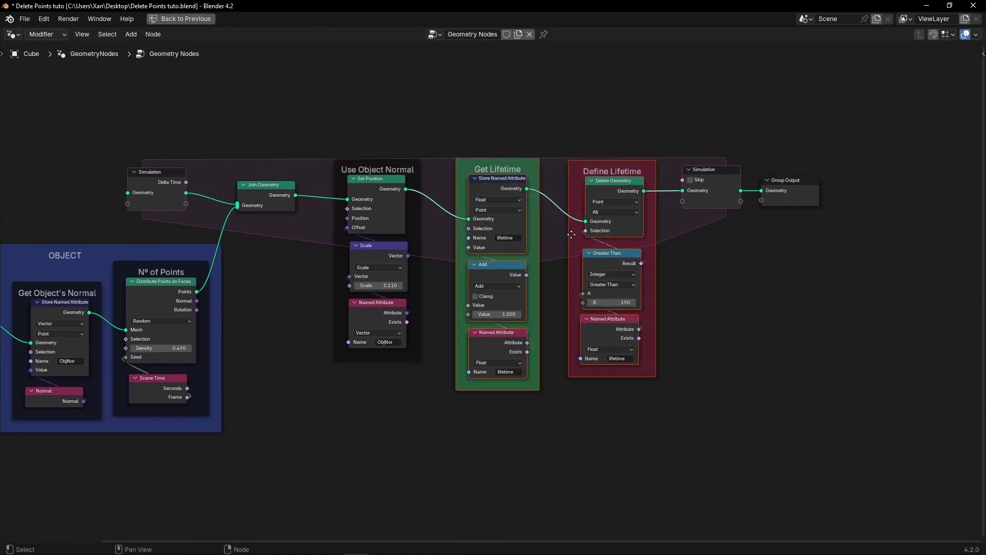
pyautogui.hotkey('ctrl', 'g')
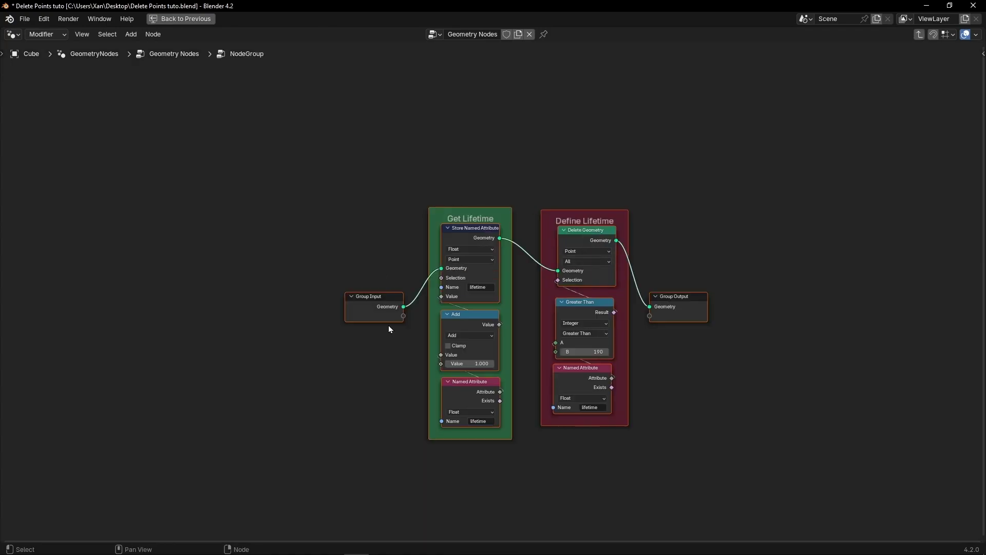
# Return to the parent node tree and place the new group node between Set Position and the simulation output
pyautogui.press('Tab')
pyautogui.press('g')
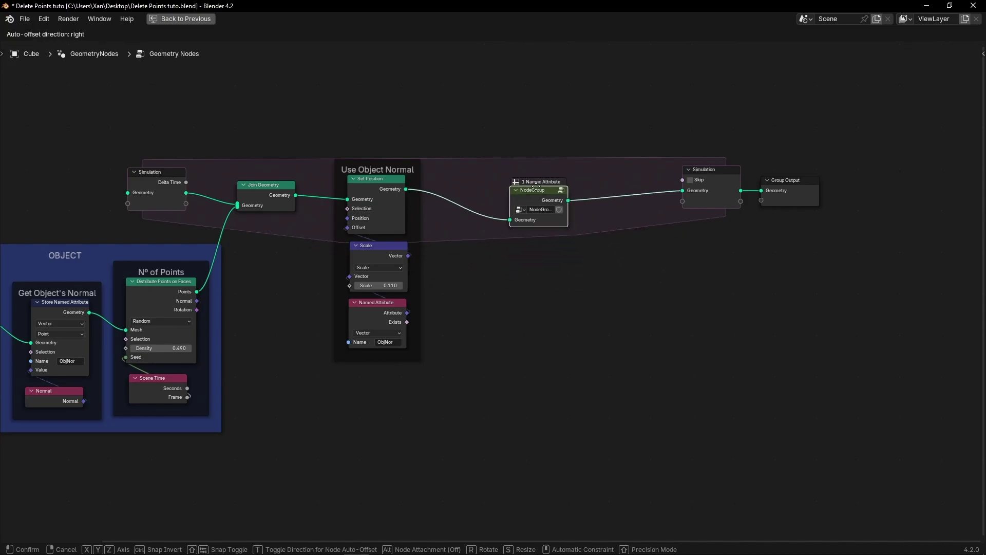
pyautogui.click(534, 181)
pyautogui.scroll(3, 534, 180)
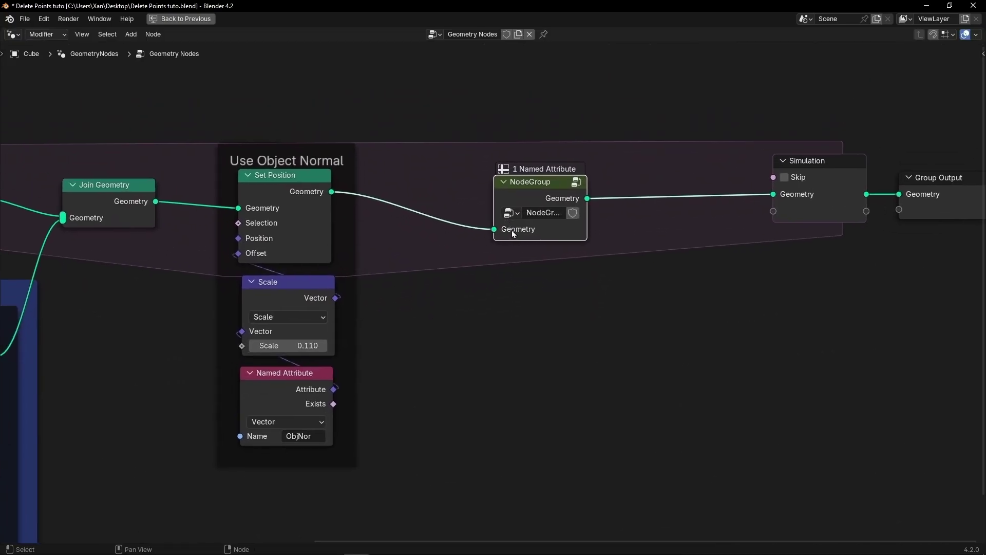
# Expose the Greater Than node's B value as an input of the node group and return to the parent tree
pyautogui.press('Tab')
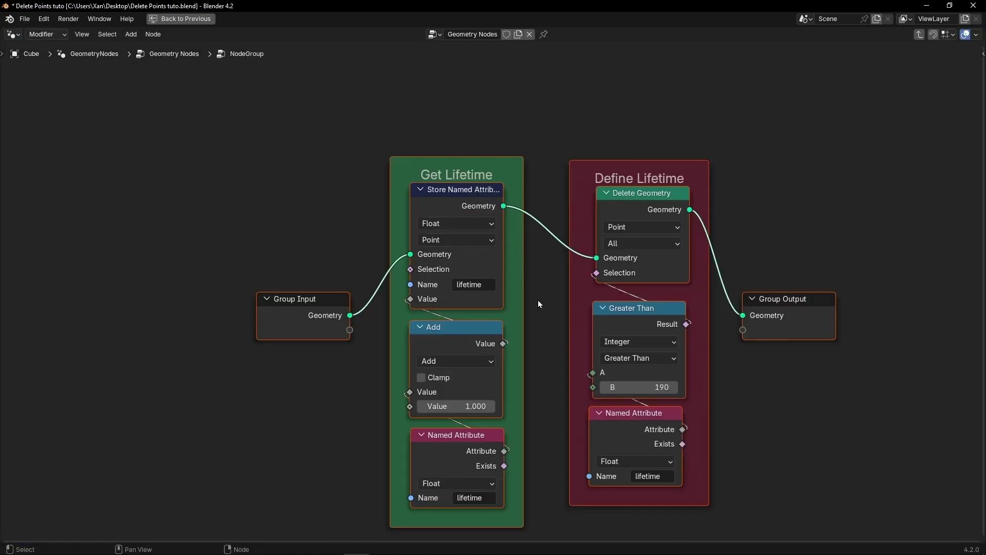
pyautogui.moveTo(593, 388); pyautogui.dragTo(354, 329)
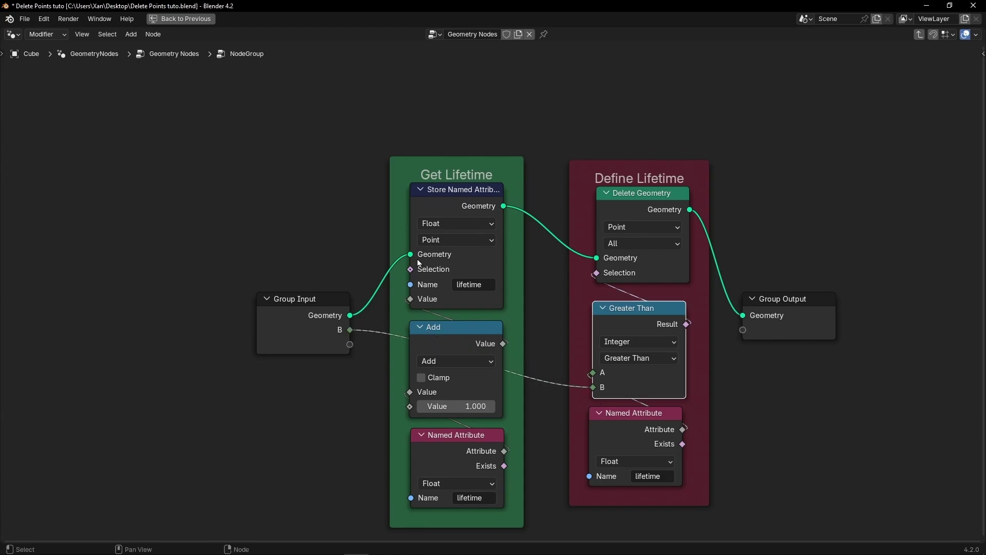
pyautogui.press('Tab')
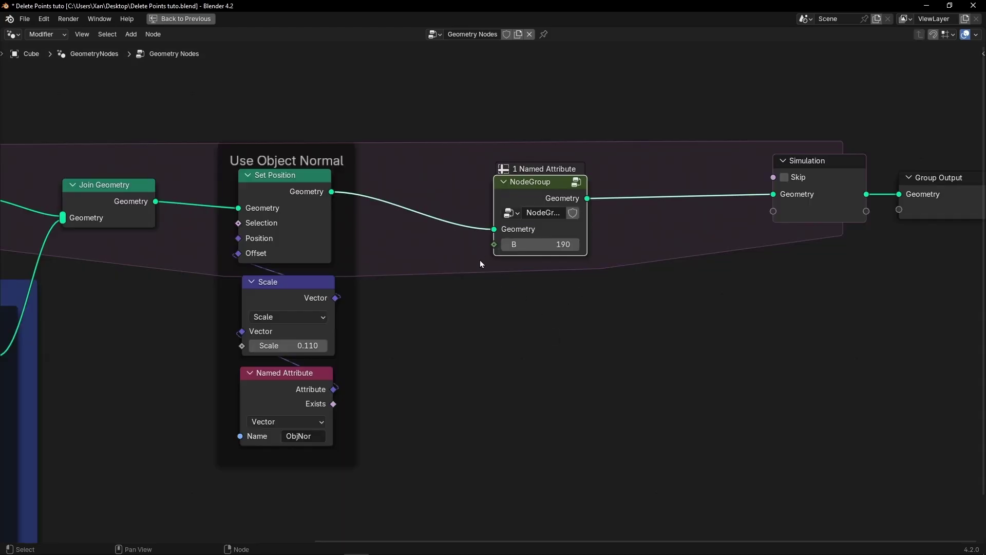
# Restore the full workspace layout, set the node group's B value to 51 and replay the simulation from the first frame
pyautogui.hotkey('ctrl', 'space')
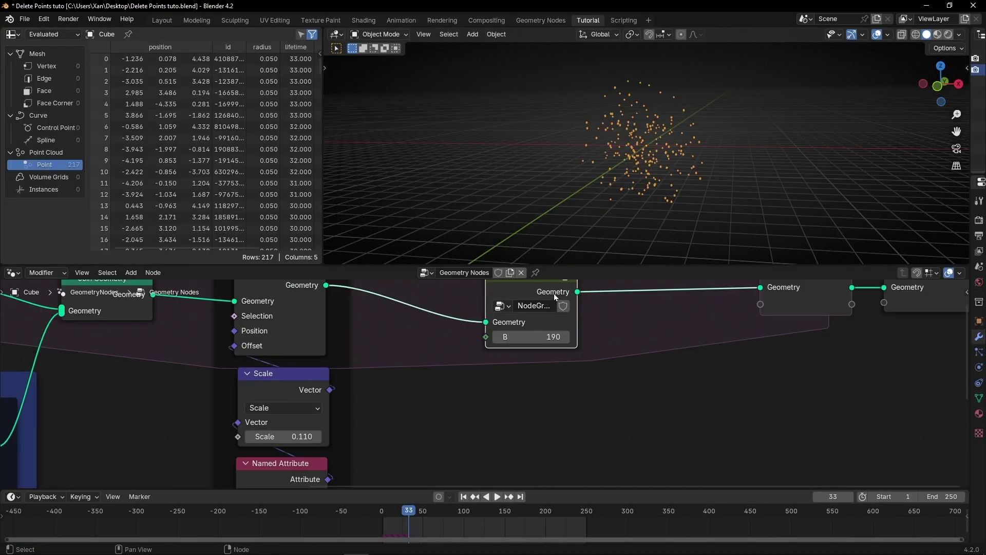
pyautogui.moveTo(529, 336); pyautogui.dragTo(500, 337)
pyautogui.click(464, 496)
pyautogui.press('space')
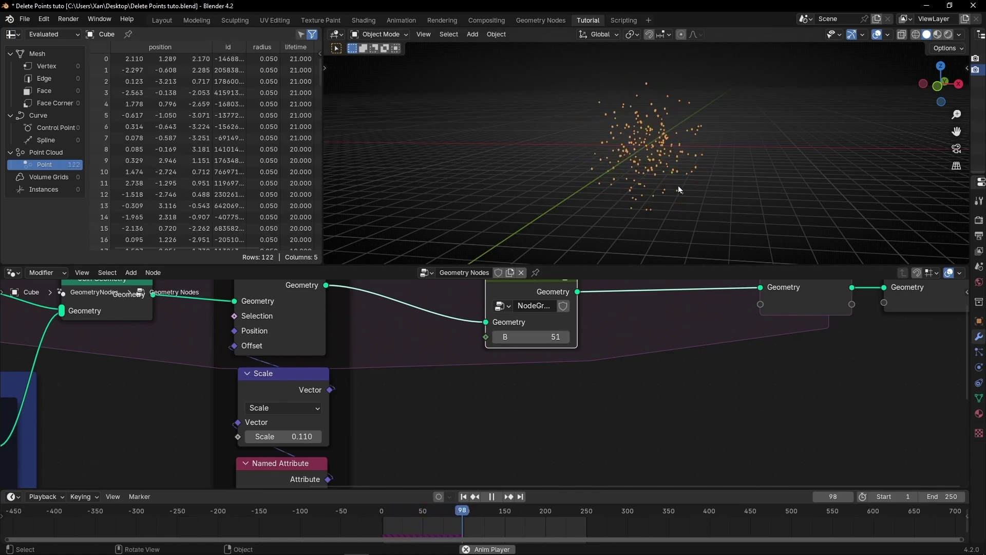
pyautogui.scroll(5, 678, 186)
pyautogui.moveTo(663, 186); pyautogui.dragTo(681, 174, button='middle')
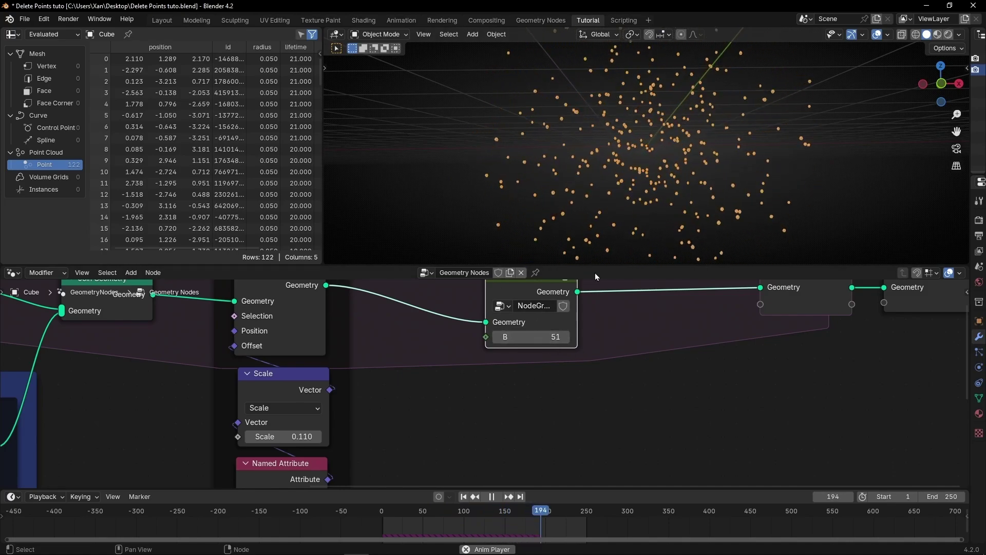
pyautogui.press('space')
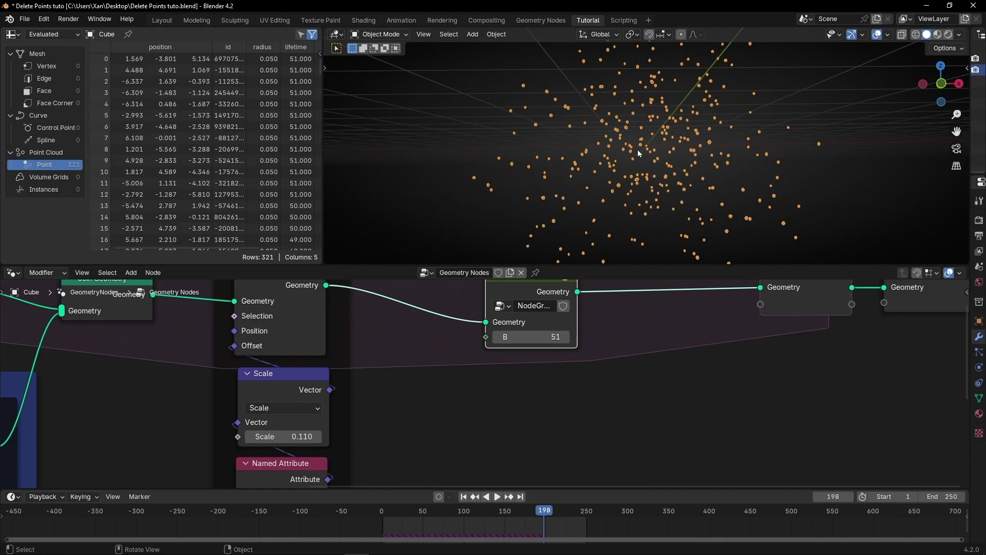
# Examine how the Greater Than node's B input is linked to the Group Input inside the node group
pyautogui.moveTo(469, 352); pyautogui.dragTo(512, 337, button='middle')
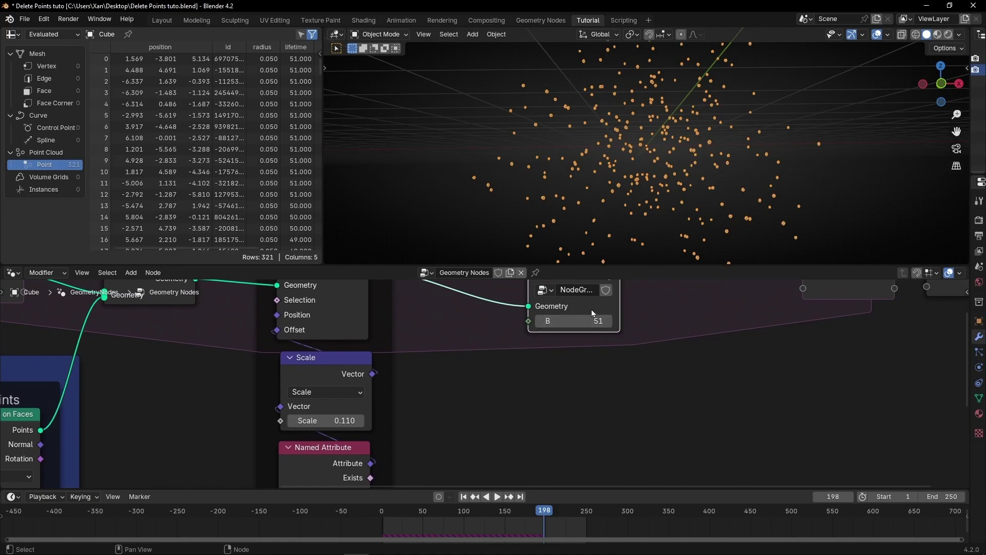
pyautogui.press('Tab')
pyautogui.keyDown('shift'); pyautogui.scroll(-3, 590, 398); pyautogui.keyUp('shift')
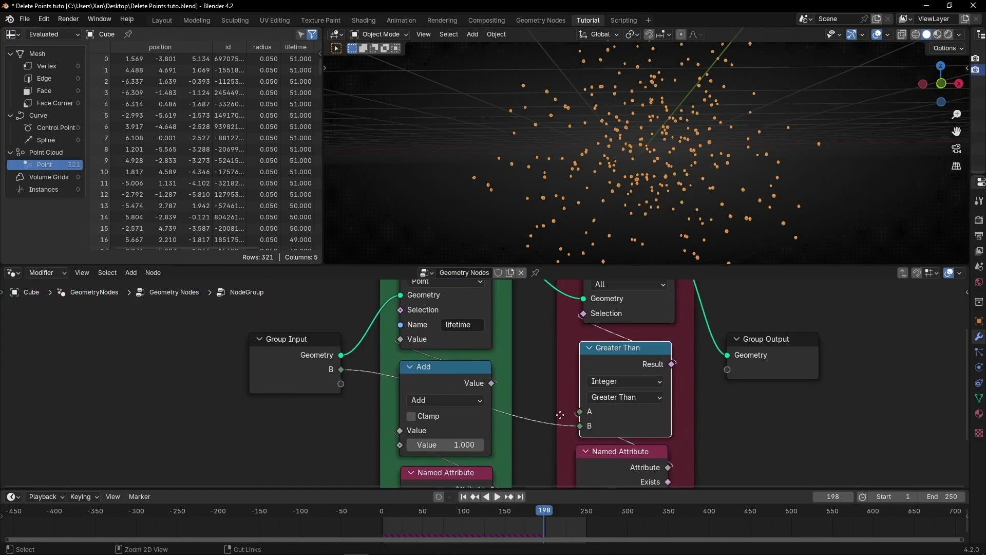
pyautogui.moveTo(580, 426); pyautogui.dragTo(341, 369)
pyautogui.press('Tab')
# Add an integer Random Value node linked to the node group's B input and place it beside the group
pyautogui.moveTo(534, 327); pyautogui.dragTo(483, 362)
pyautogui.write('rand')
pyautogui.press('Return')
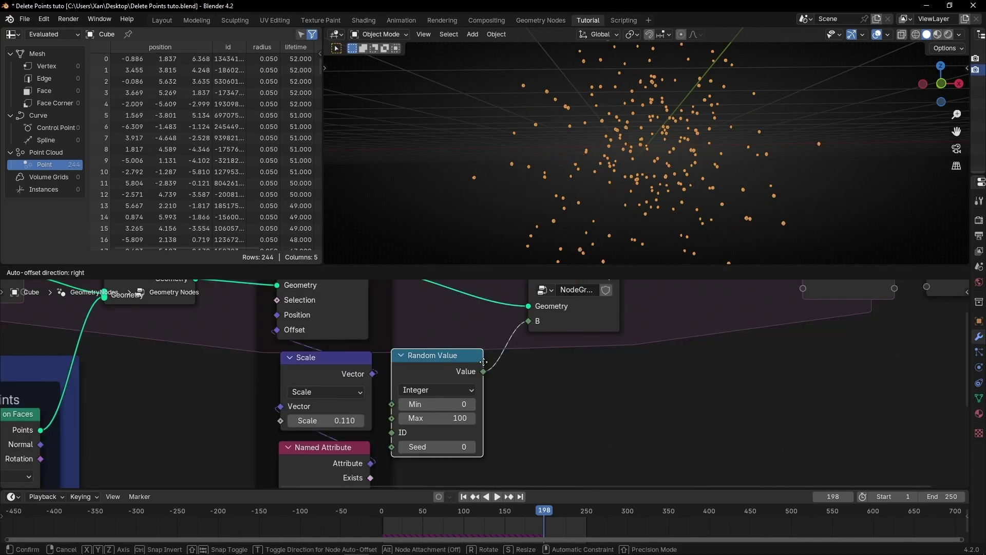
pyautogui.click(503, 337)
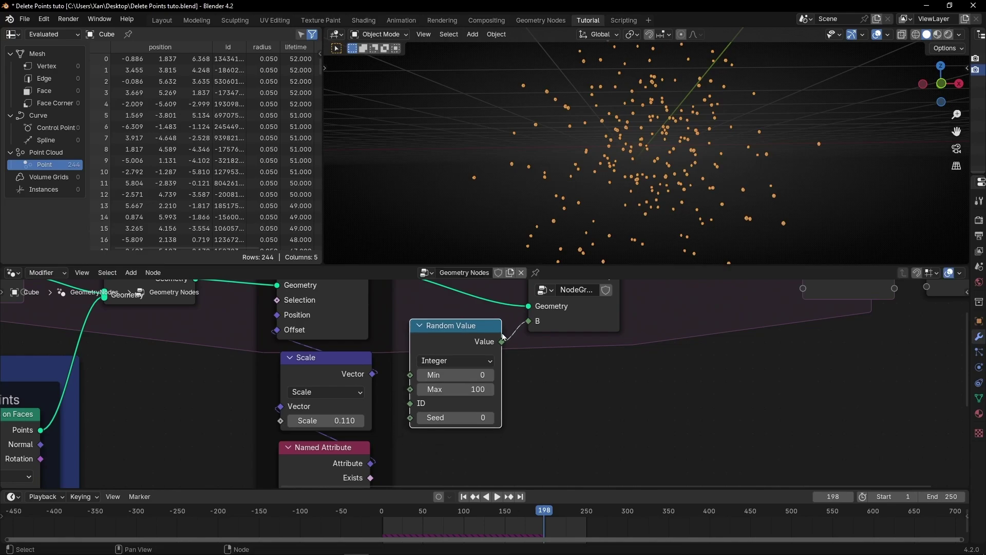
pyautogui.moveTo(455, 338); pyautogui.dragTo(465, 330)
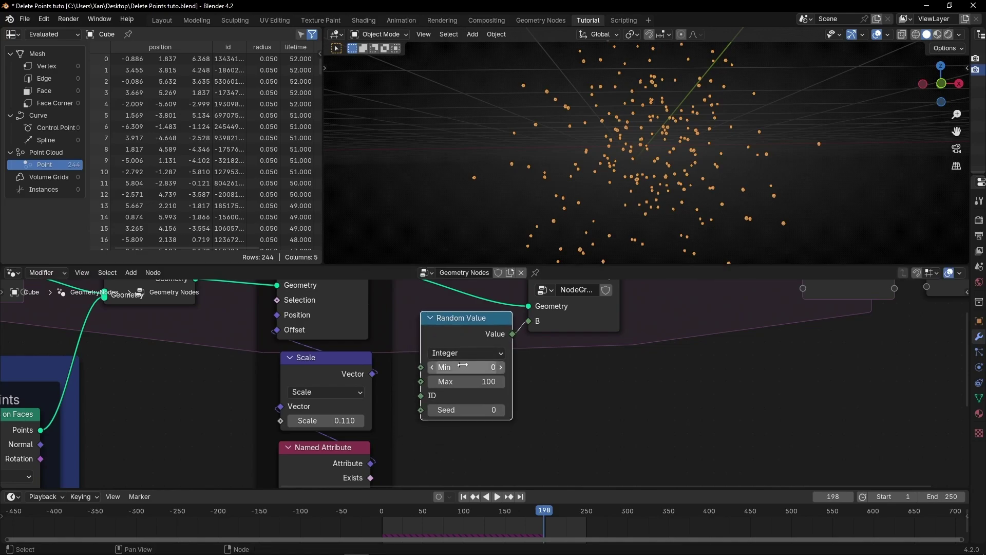
# Set the Random Value node's Min to 5 and Max to 50
pyautogui.click(483, 370)
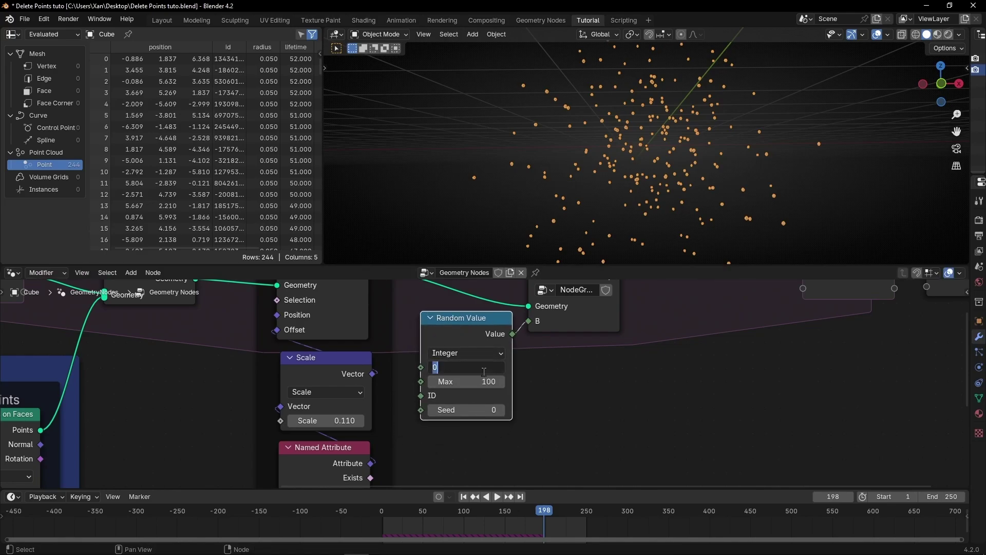
pyautogui.write('5')
pyautogui.press('Tab')
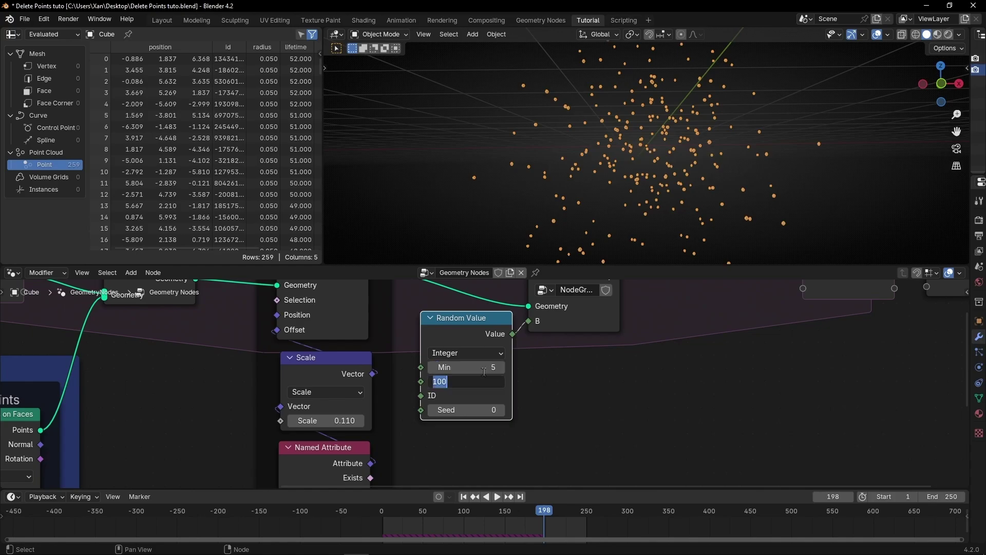
pyautogui.write('50')
pyautogui.press('Return')
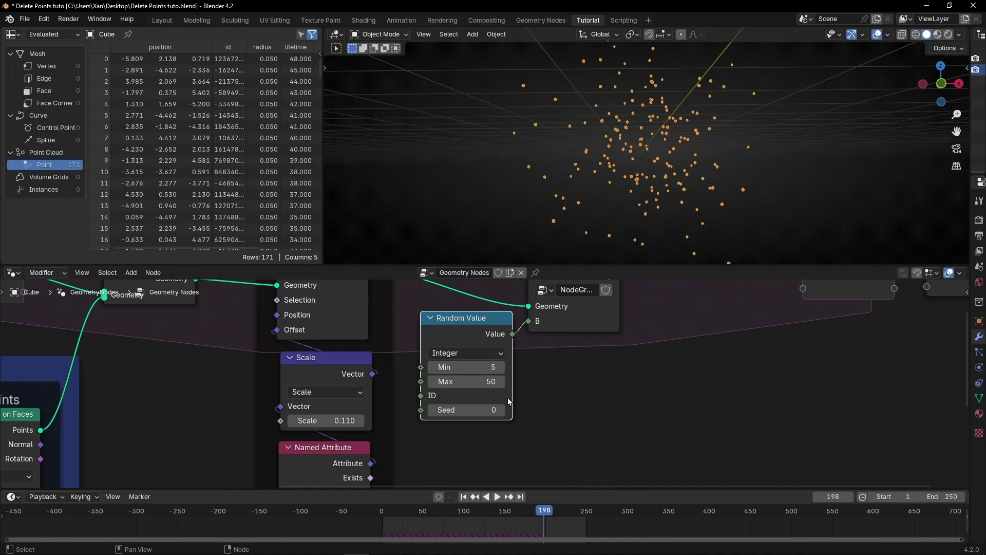
# Replay the simulation from the first frame and examine the points from a higher viewpoint
pyautogui.click(463, 496)
pyautogui.click(496, 496)
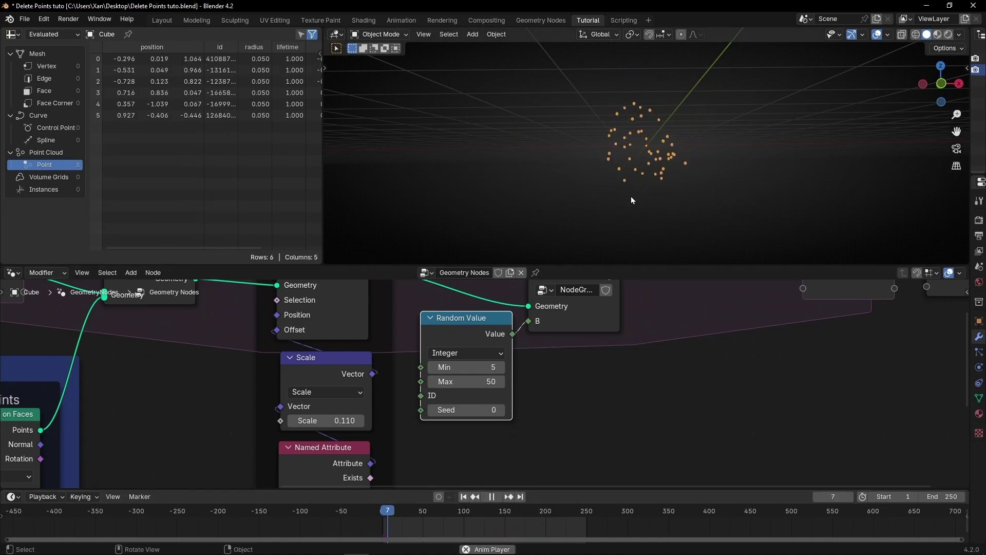
pyautogui.moveTo(655, 170)
pyautogui.mouseDown(button='middle')
pyautogui.moveTo(648, 159)
pyautogui.moveTo(642, 180)
pyautogui.mouseUp(button='middle')
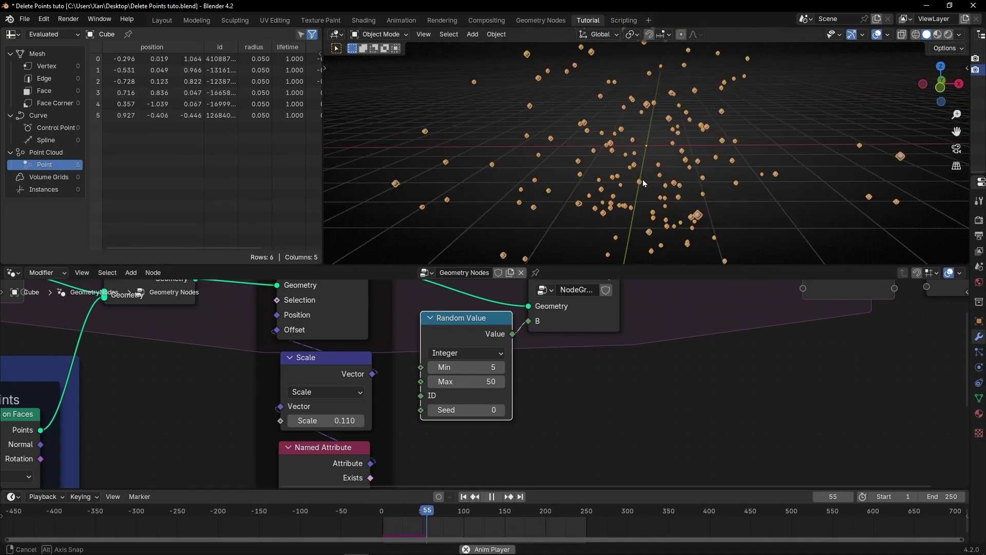
pyautogui.press('space')
# Try other radii on the UV Sphere node and set its radius back to 0.1 m
pyautogui.moveTo(204, 421); pyautogui.dragTo(541, 291, button='middle')
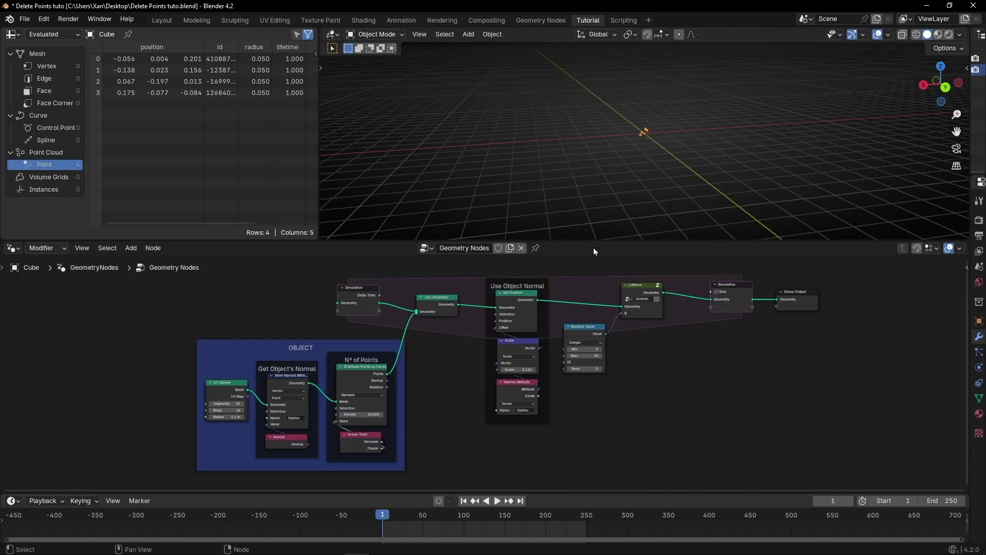
pyautogui.scroll(6, 351, 415)
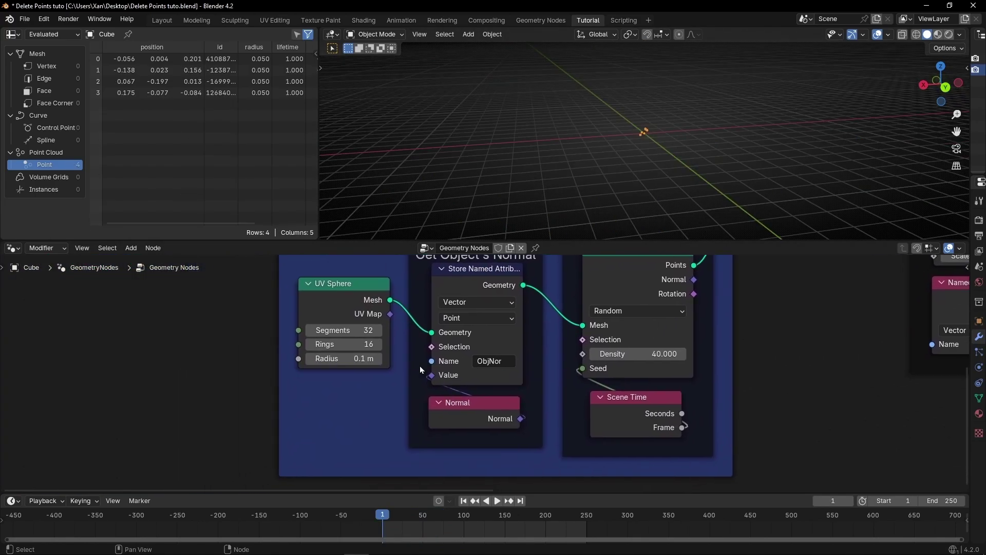
pyautogui.moveTo(334, 381); pyautogui.dragTo(387, 427, button='middle')
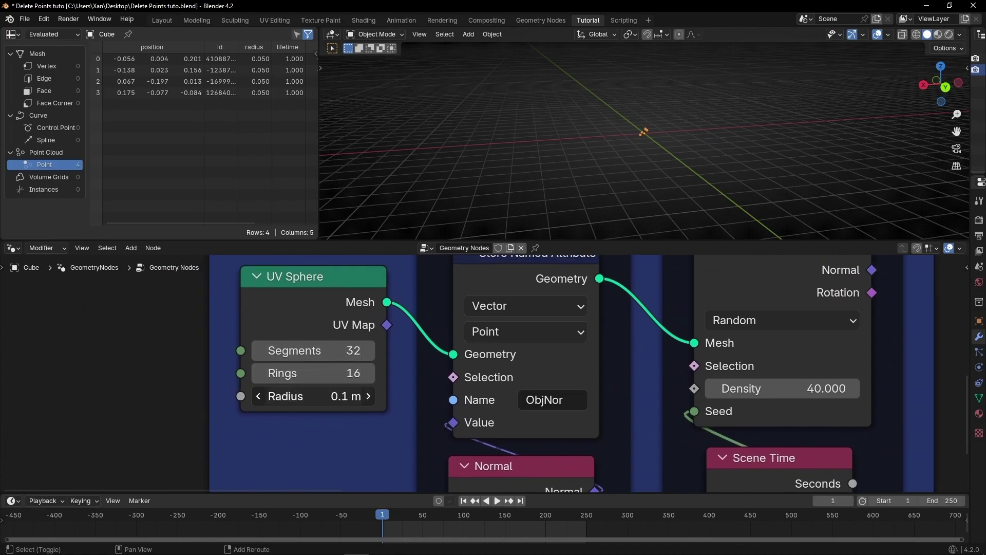
pyautogui.moveTo(323, 396); pyautogui.dragTo(511, 396)
pyautogui.moveTo(328, 395); pyautogui.dragTo(217, 396)
pyautogui.press('Escape')
pyautogui.write('0.1')
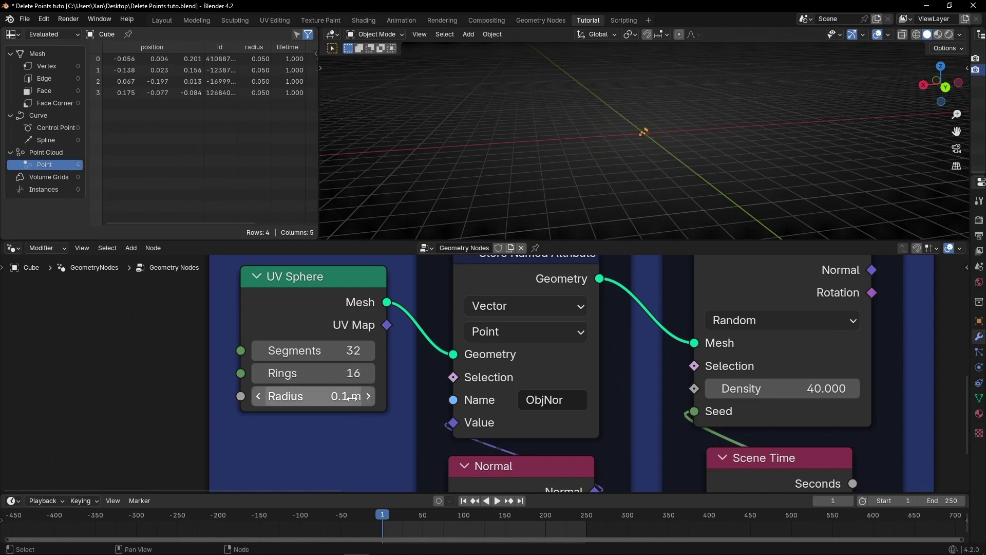
# Set the Distribute Points on Faces density to 0.2 and play the simulation
pyautogui.moveTo(713, 389); pyautogui.dragTo(499, 389, button='middle')
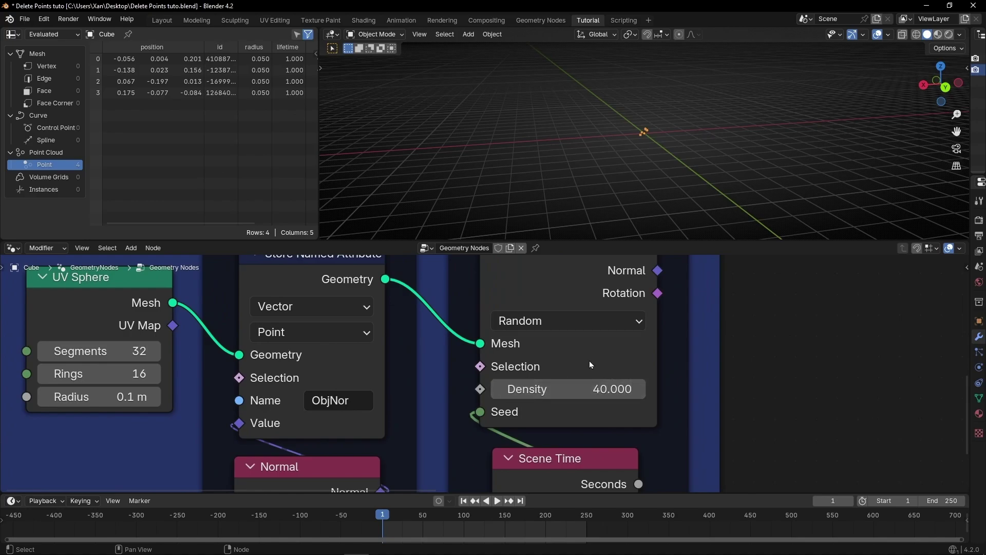
pyautogui.click(576, 394)
pyautogui.write('0')
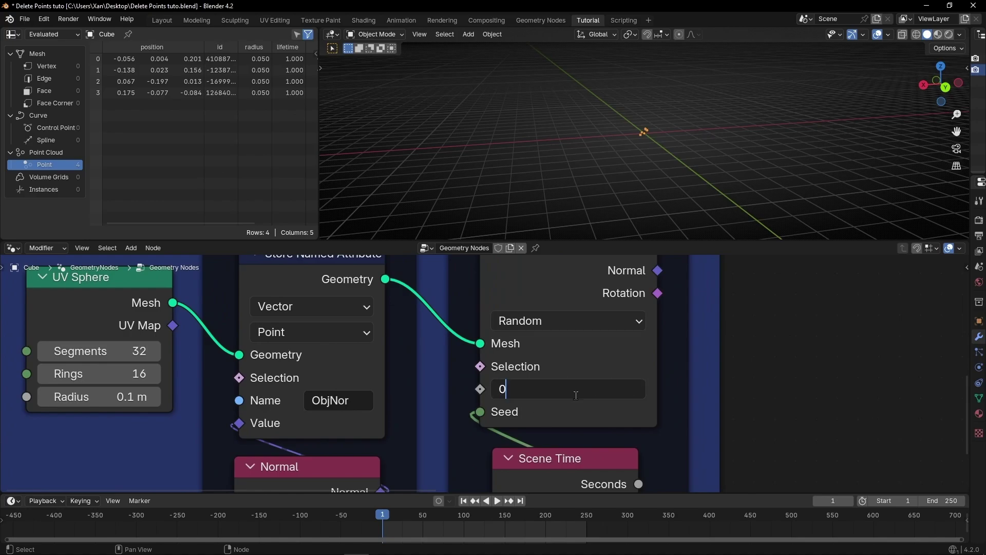
pyautogui.write('.2')
pyautogui.press('Return')
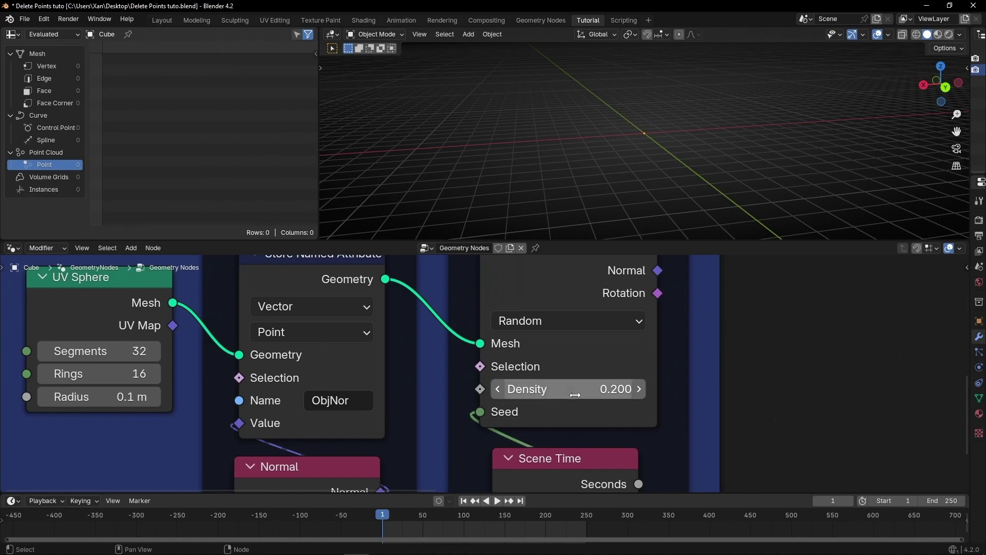
pyautogui.press('space')
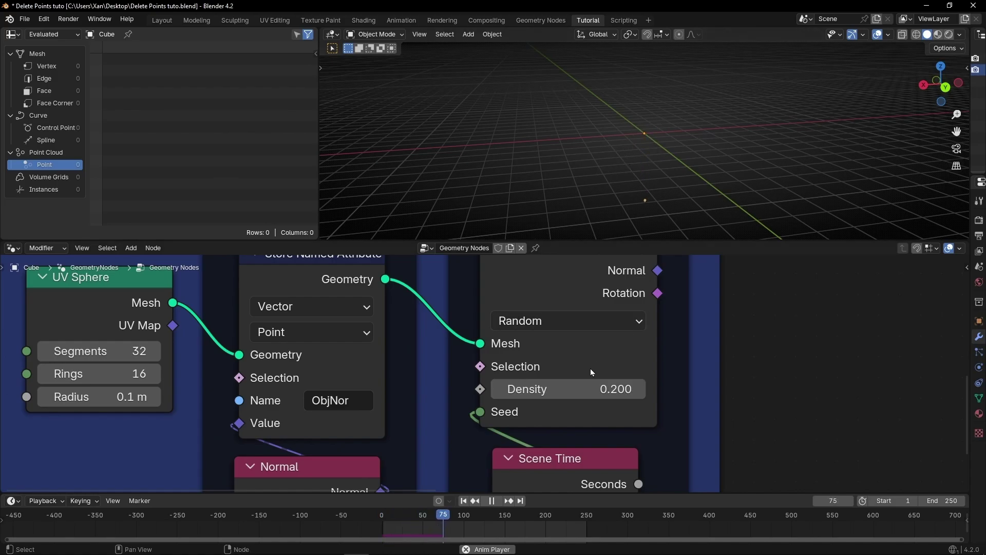
# Try a Distribute Points on Faces density of 7.13 during playback and settle on 40
pyautogui.moveTo(584, 389); pyautogui.dragTo(729, 388)
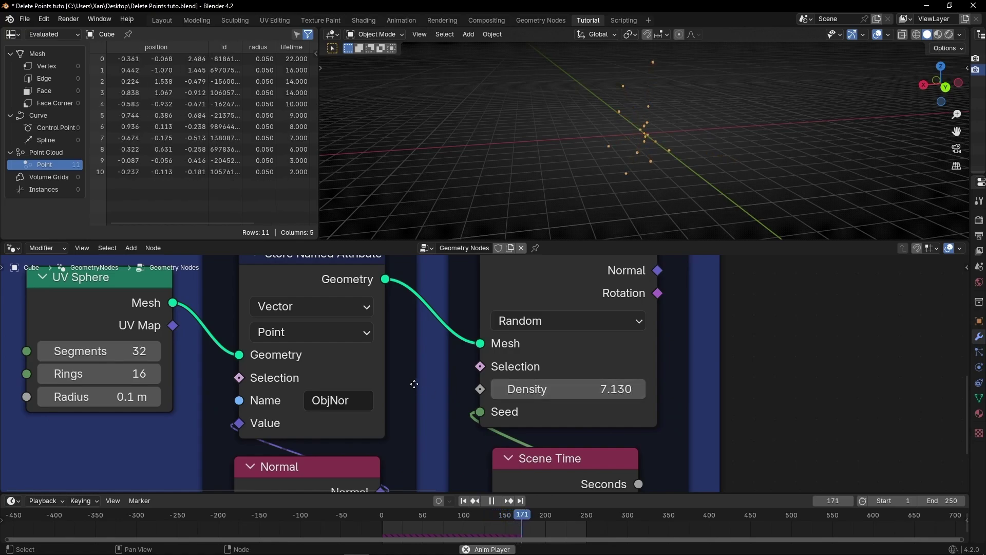
pyautogui.scroll(-2, 692, 358)
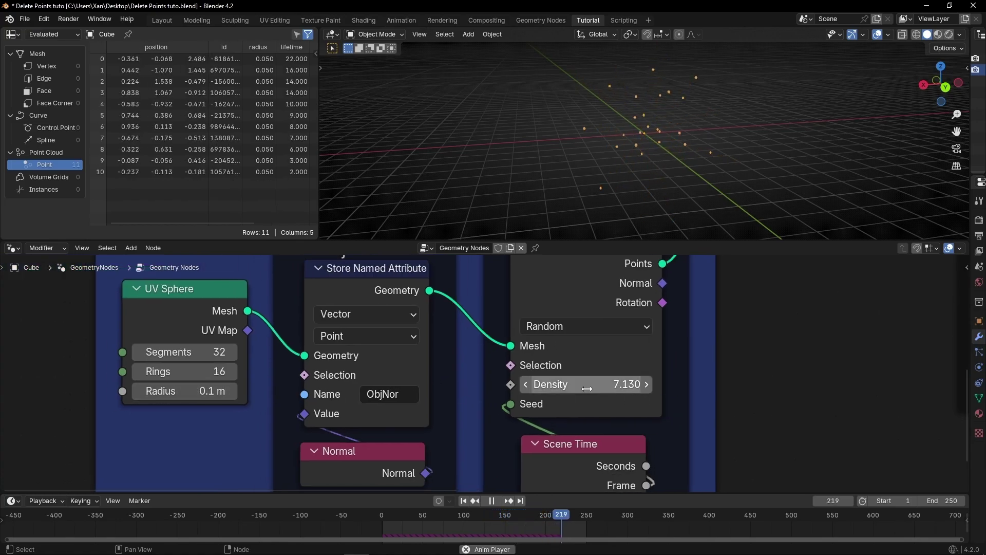
pyautogui.click(585, 384)
pyautogui.write('40')
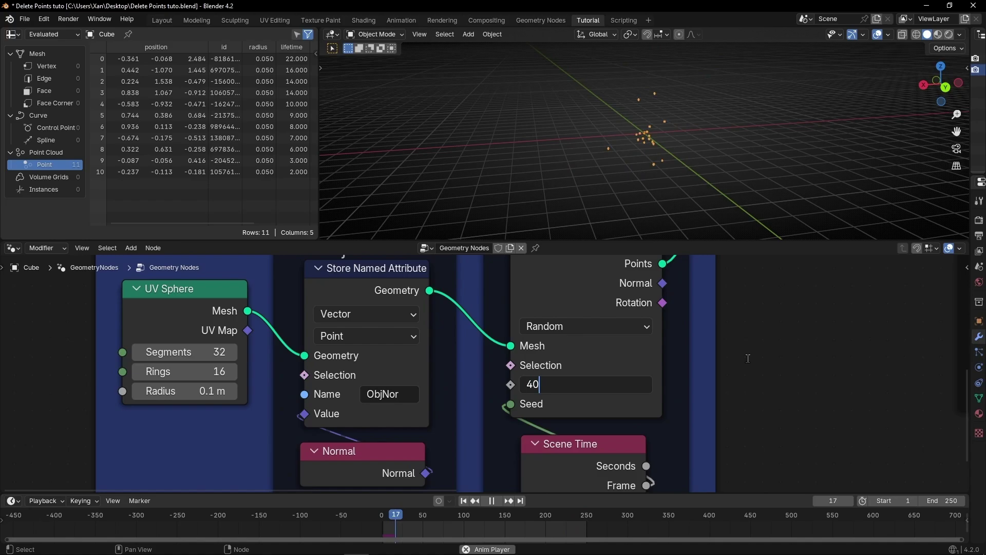
pyautogui.press('Return')
# Bring the Random Value node into focus, stop the playback and return to the first frame
pyautogui.scroll(-2, 748, 363)
pyautogui.moveTo(799, 352); pyautogui.dragTo(464, 394, button='middle')
pyautogui.moveTo(581, 325); pyautogui.dragTo(486, 352, button='middle')
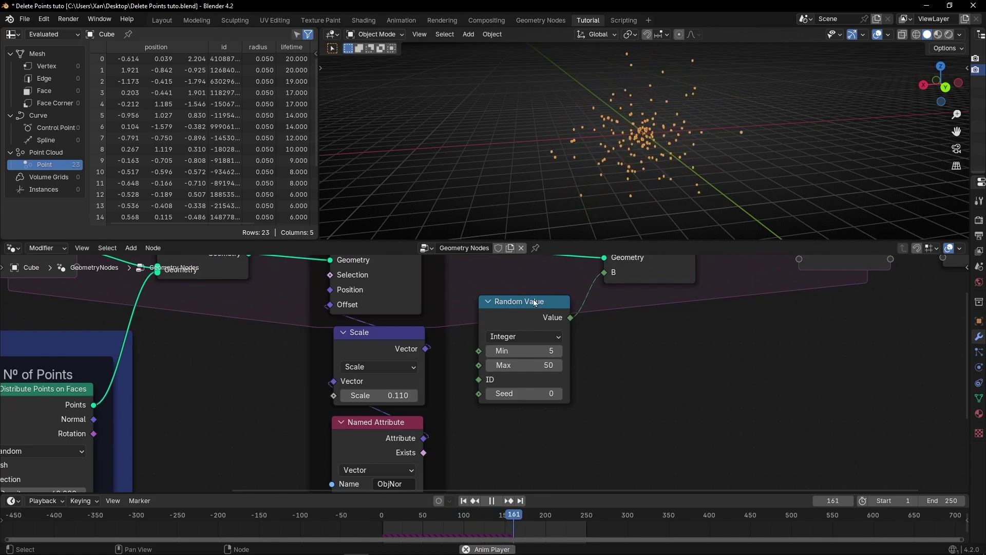
pyautogui.press('space')
pyautogui.click(464, 501)
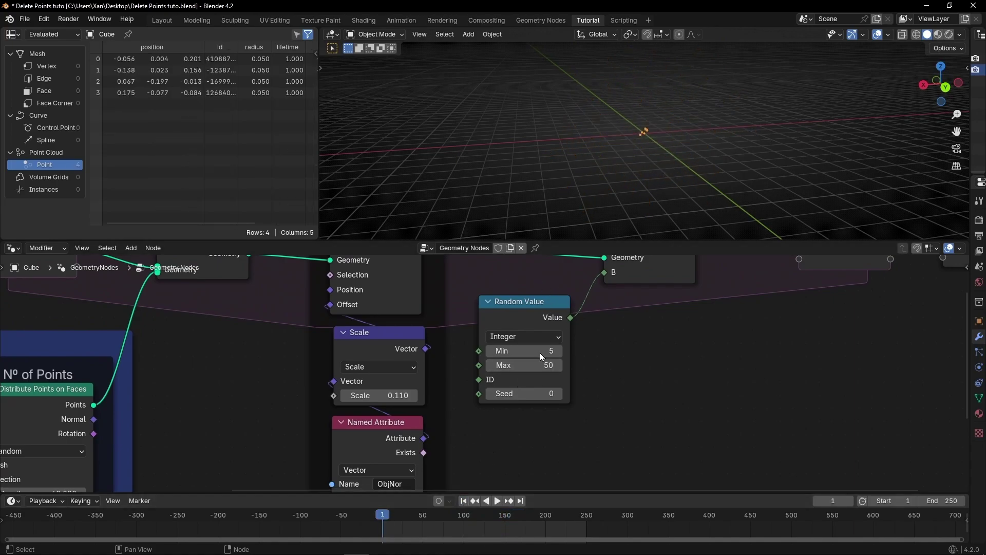
# Disconnect Random Value from the Lifetime group, set its B input to 50, and play the simulation to frame 100
pyautogui.moveTo(567, 297); pyautogui.dragTo(504, 329, button='middle')
pyautogui.keyDown('ctrl'); pyautogui.moveTo(513, 322); pyautogui.dragTo(544, 350, button='right'); pyautogui.keyUp('ctrl')
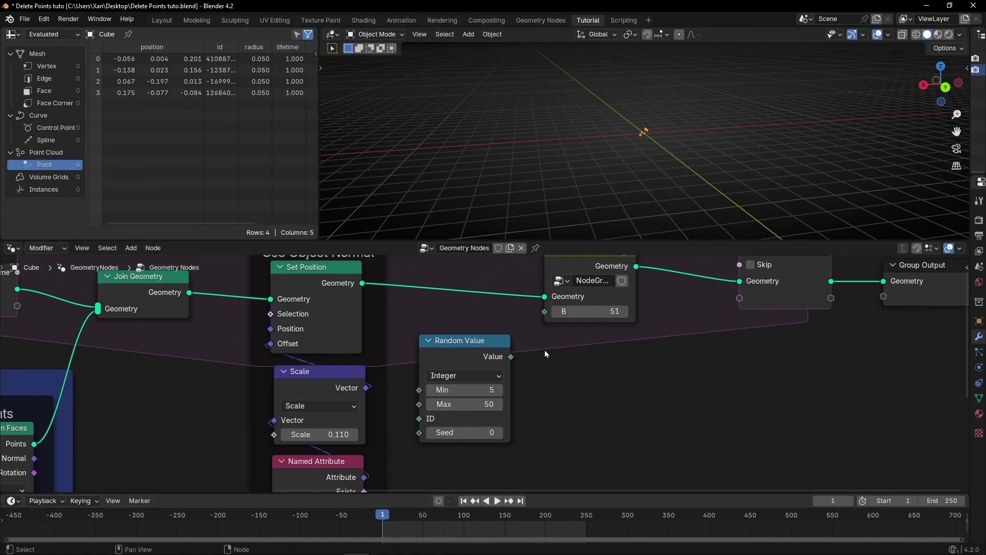
pyautogui.click(589, 307)
pyautogui.write('5')
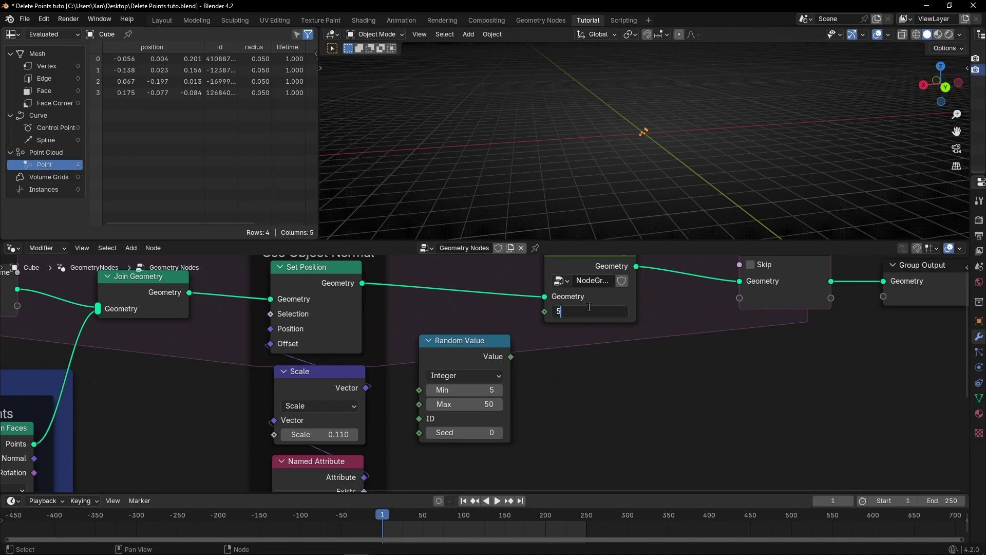
pyautogui.write('0')
pyautogui.press('Return')
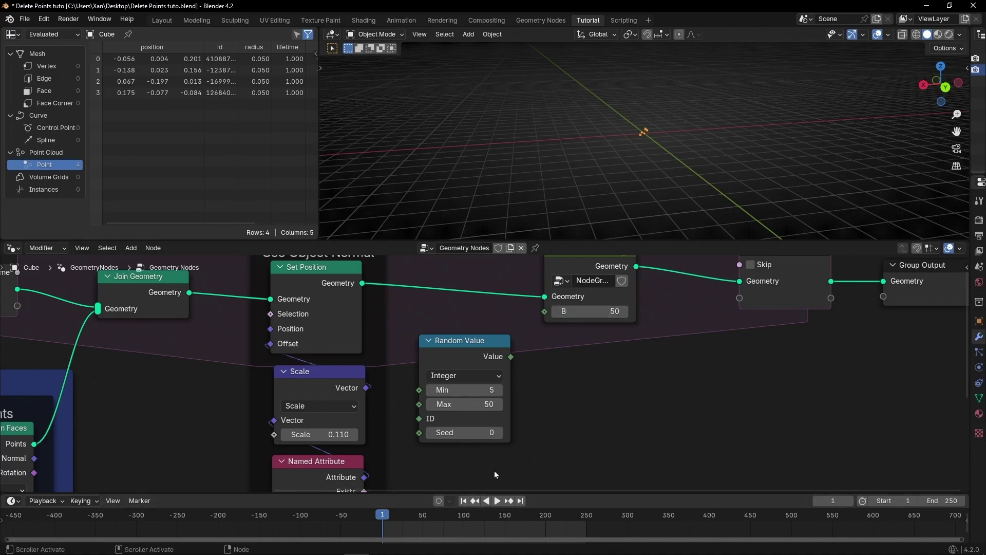
pyautogui.press('space')
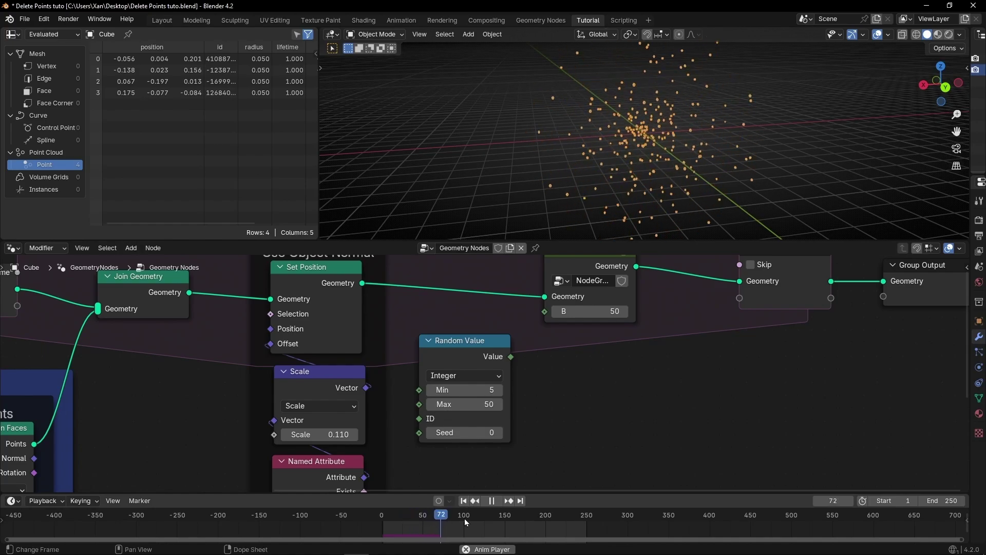
pyautogui.press('space')
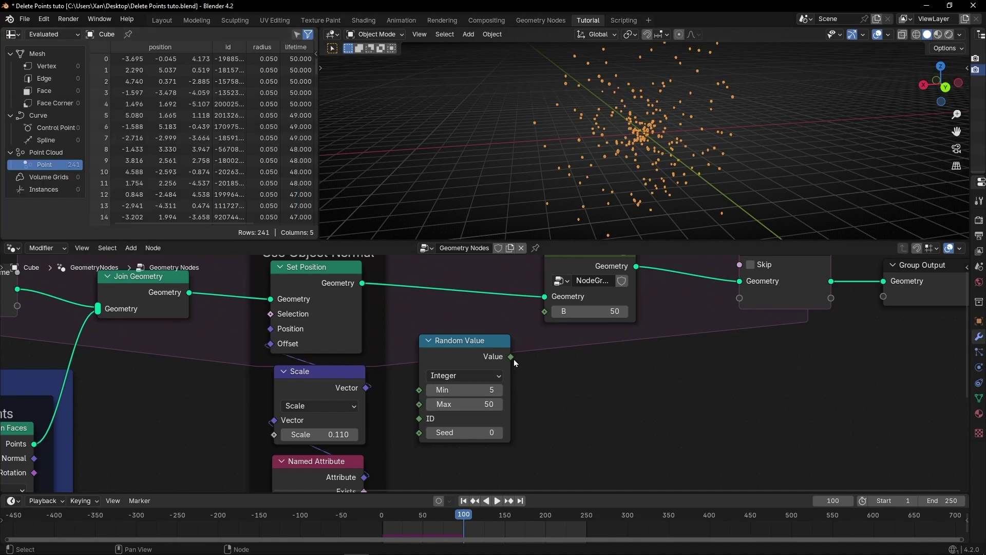
# Connect the Random Value output to the Lifetime group's B input and replay the simulation from the first frame to frame 101
pyautogui.moveTo(510, 357); pyautogui.dragTo(531, 314)
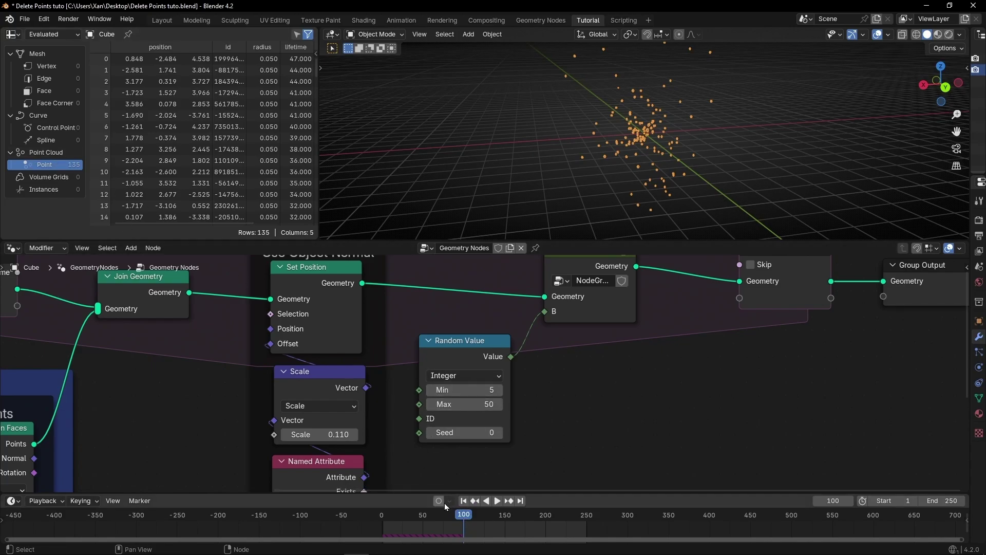
pyautogui.click(464, 503)
pyautogui.press('space')
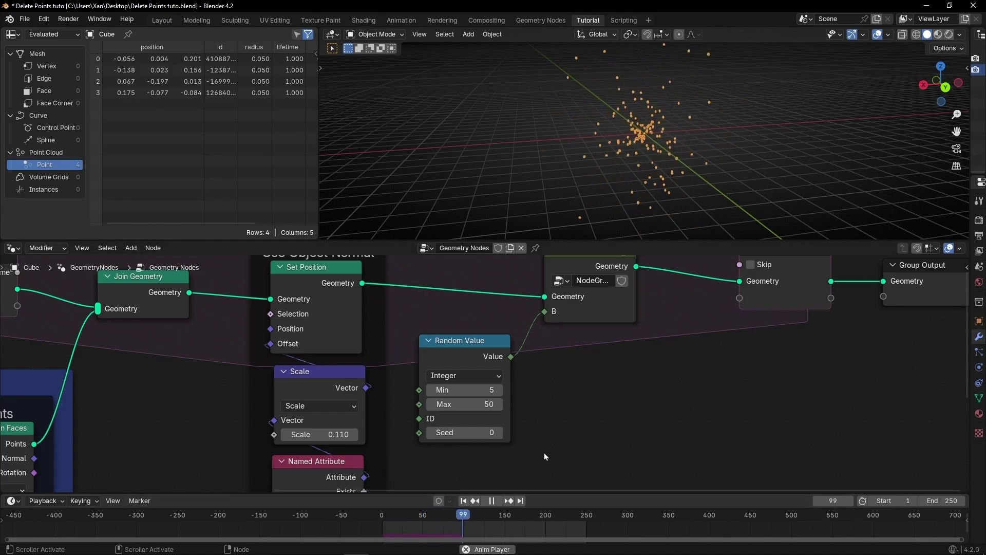
pyautogui.press('space')
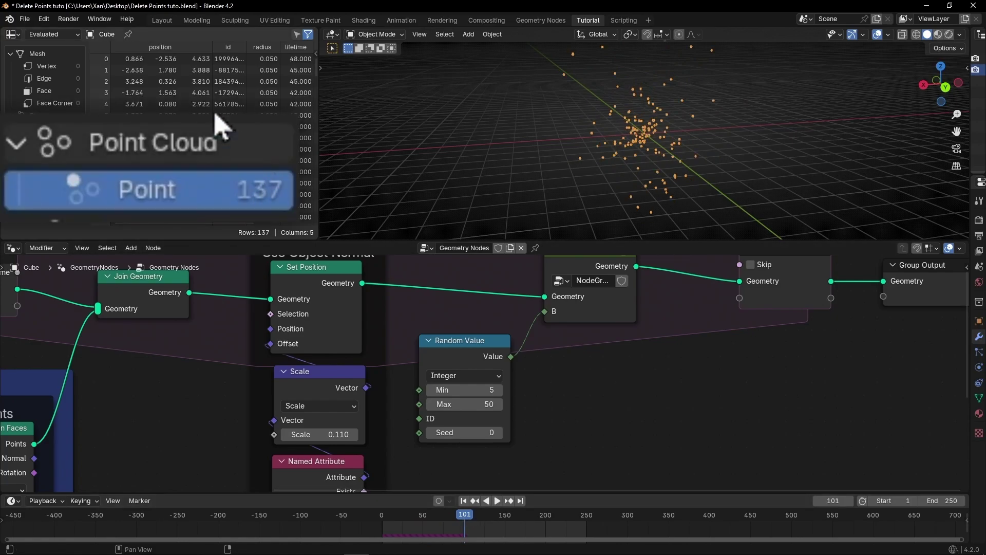
# Unlink Random Value from the Lifetime group's B input, link it again, and shift the node slightly away from the group
pyautogui.moveTo(481, 341)
pyautogui.mouseDown()
pyautogui.moveTo(461, 346)
pyautogui.moveTo(484, 330)
pyautogui.mouseUp()
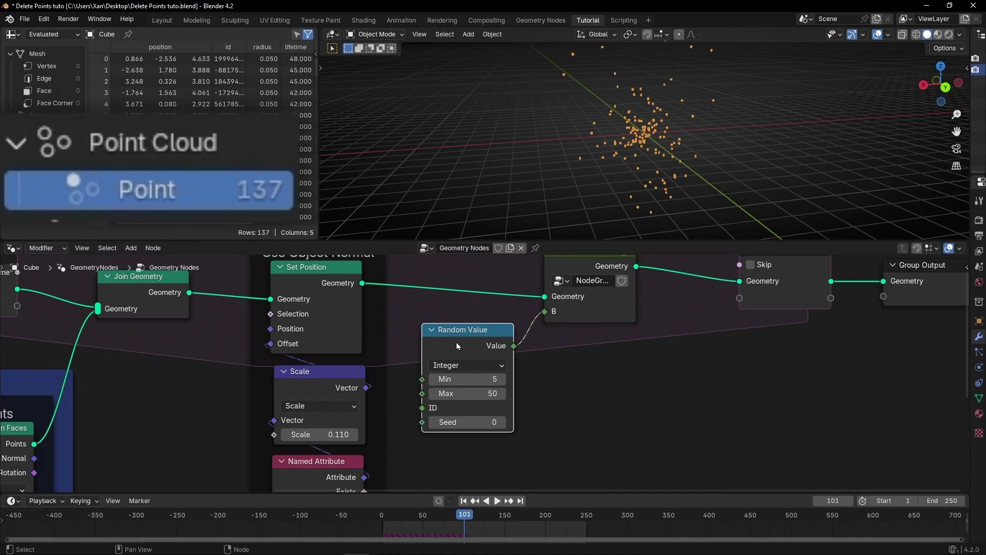
pyautogui.keyDown('ctrl'); pyautogui.moveTo(524, 304); pyautogui.dragTo(558, 316, button='right'); pyautogui.keyUp('ctrl')
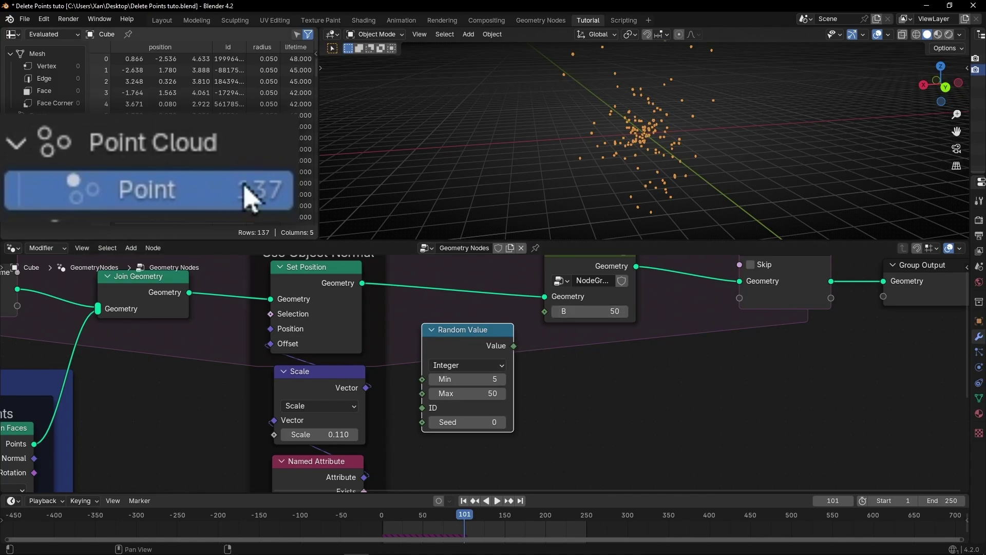
pyautogui.moveTo(514, 345); pyautogui.dragTo(544, 312)
pyautogui.moveTo(483, 332); pyautogui.dragTo(466, 332)
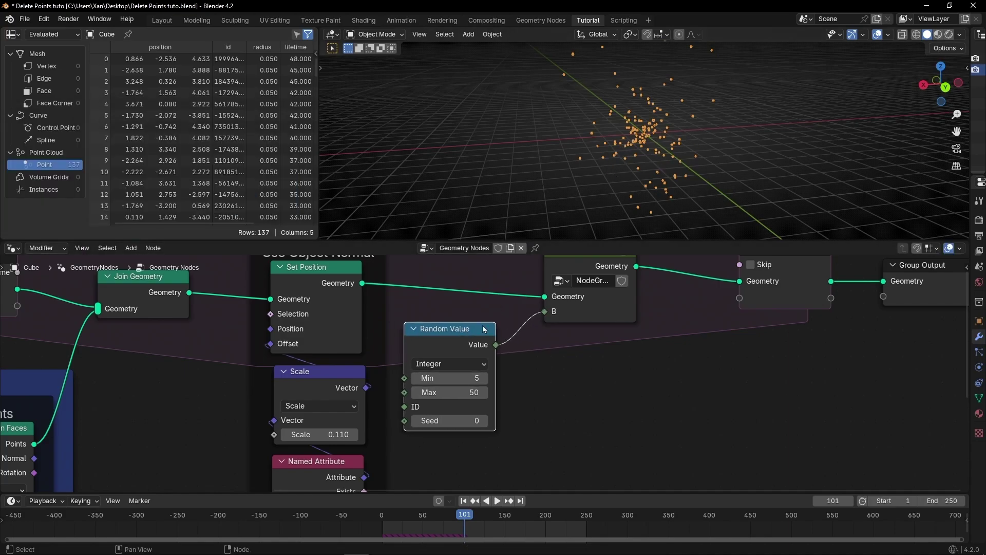
# Play the simulation with the random lifetime and observe the points from another viewing angle
pyautogui.scroll(2, 448, 321)
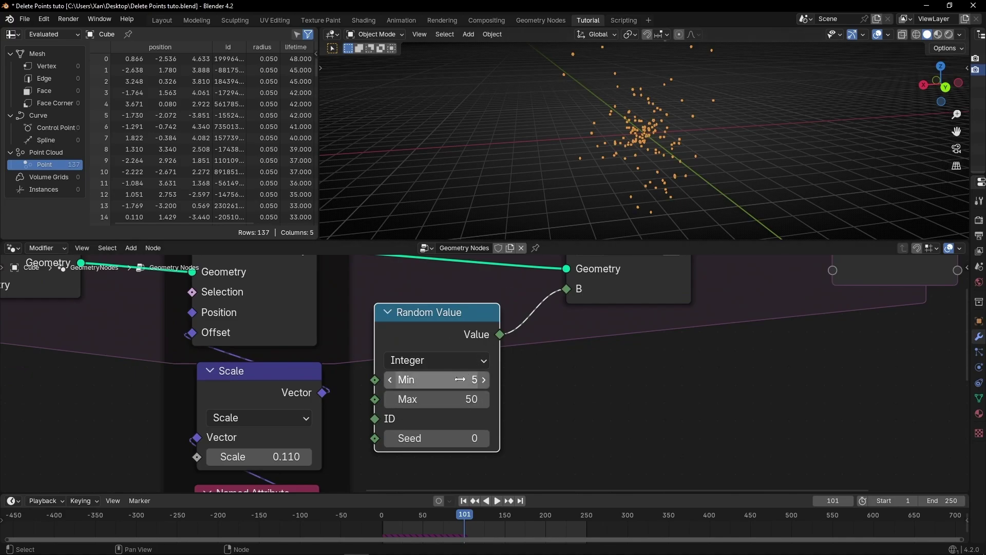
pyautogui.press('space')
pyautogui.moveTo(647, 190)
pyautogui.mouseDown(button='middle')
pyautogui.moveTo(681, 152)
pyautogui.moveTo(753, 143)
pyautogui.moveTo(691, 147)
pyautogui.moveTo(636, 181)
pyautogui.mouseUp(button='middle')
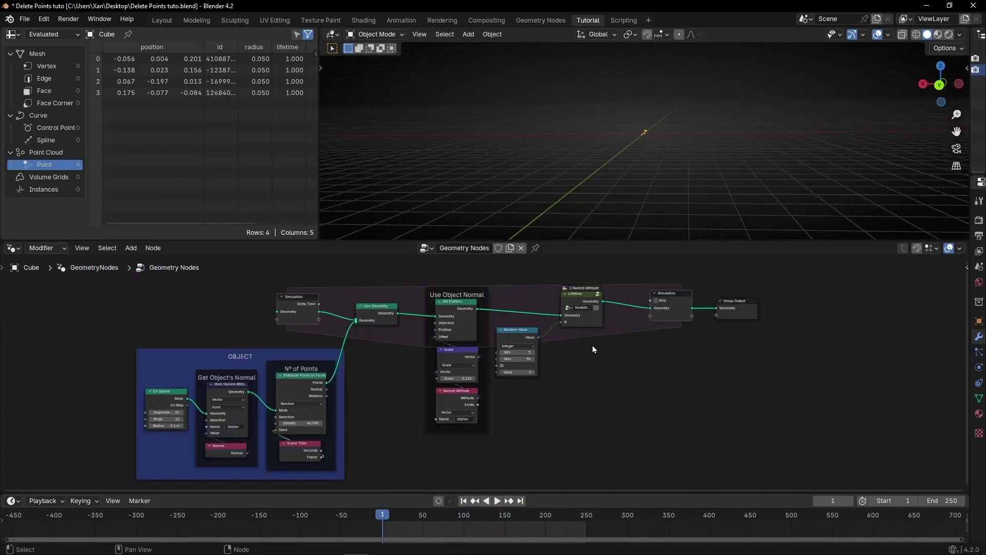
# Open the Lifetime node group for editing in a maximized node editor
pyautogui.scroll(4, 593, 349)
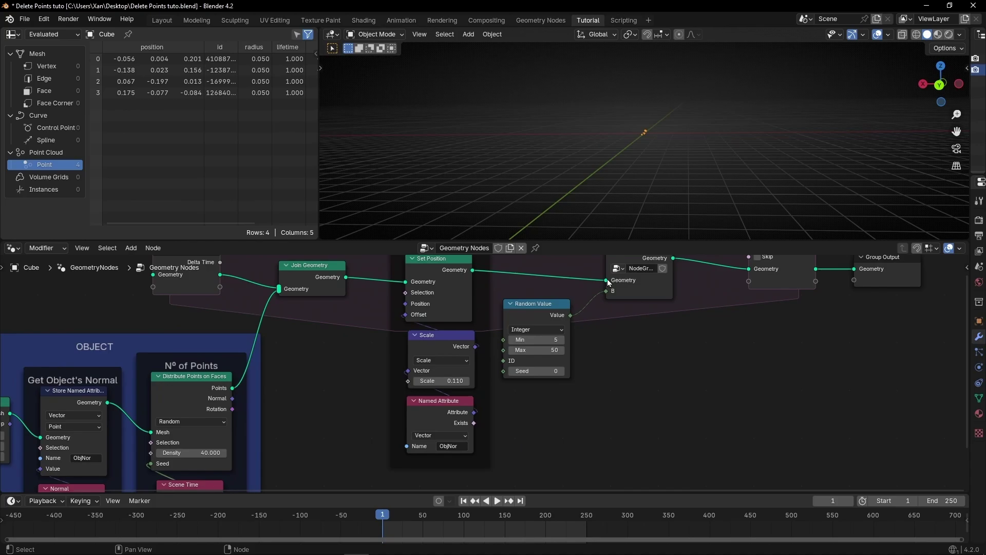
pyautogui.moveTo(760, 282); pyautogui.dragTo(516, 375, button='middle')
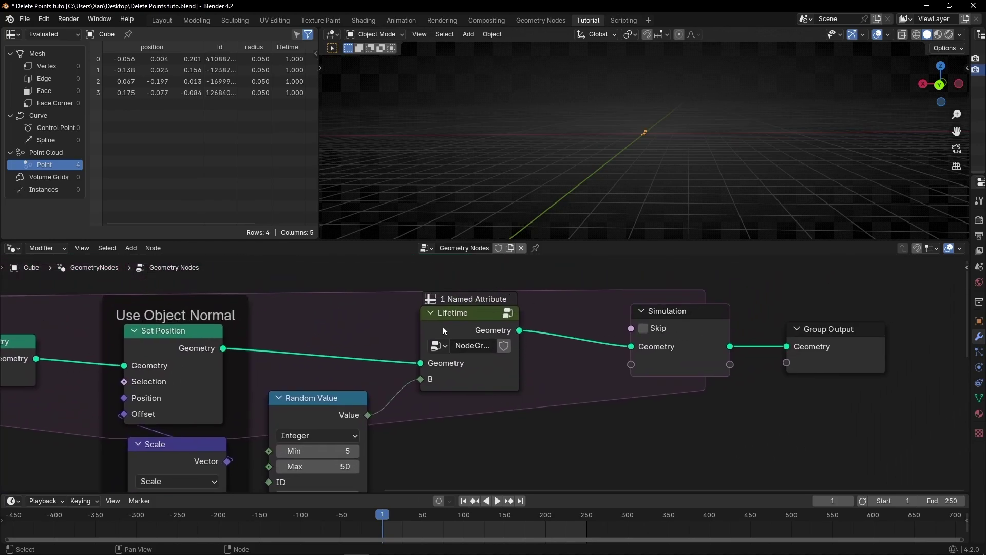
pyautogui.click(470, 326)
pyautogui.press('Tab')
pyautogui.hotkey('ctrl', 'space')
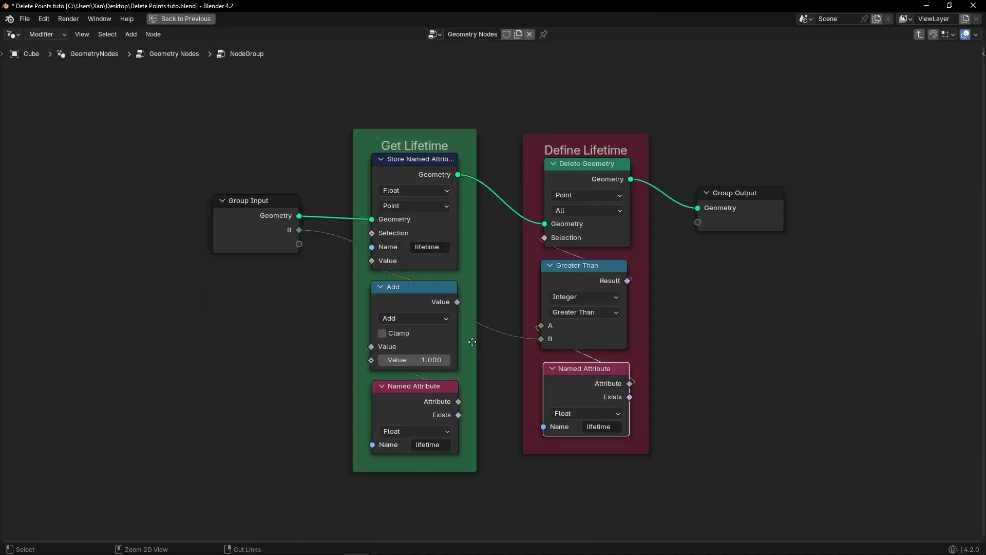
pyautogui.scroll(1, 462, 234)
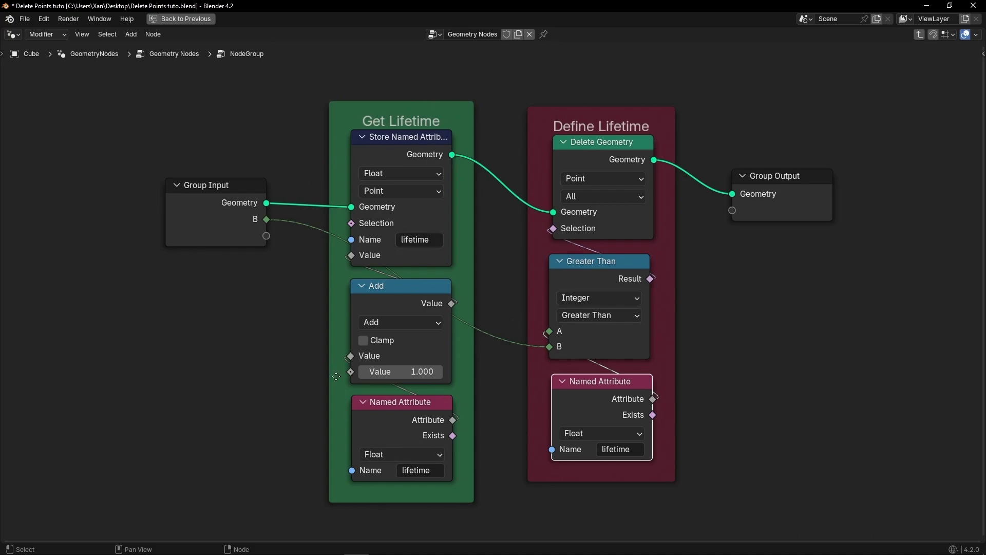
# Rename the stored lifetime attribute to "age" and use that name in both Named Attribute nodes
pyautogui.click(436, 245)
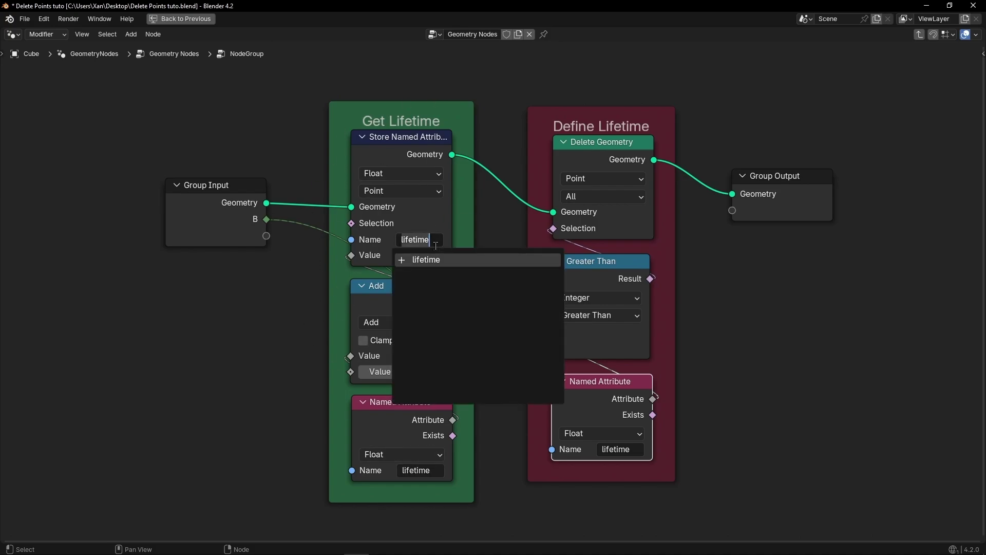
pyautogui.write('age')
pyautogui.click(428, 260)
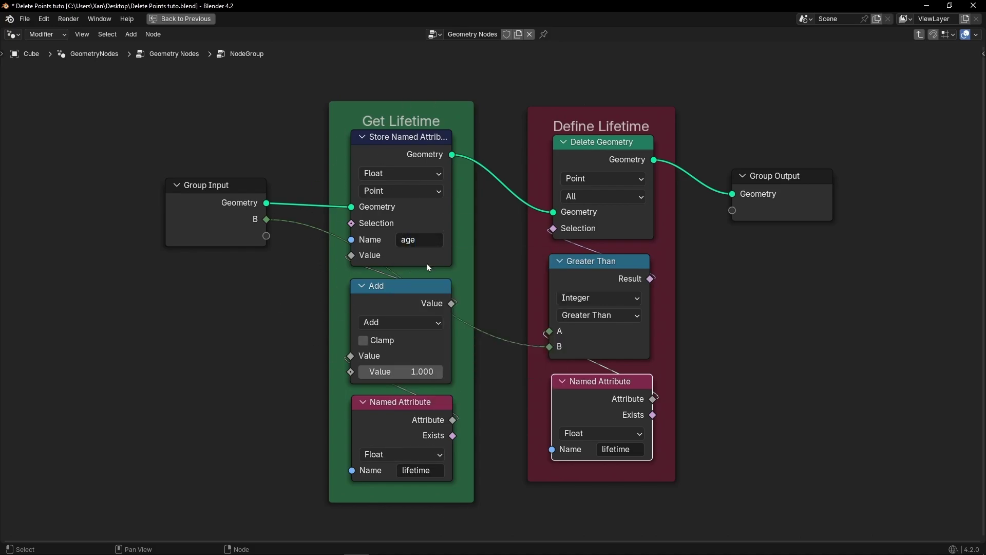
pyautogui.click(420, 470)
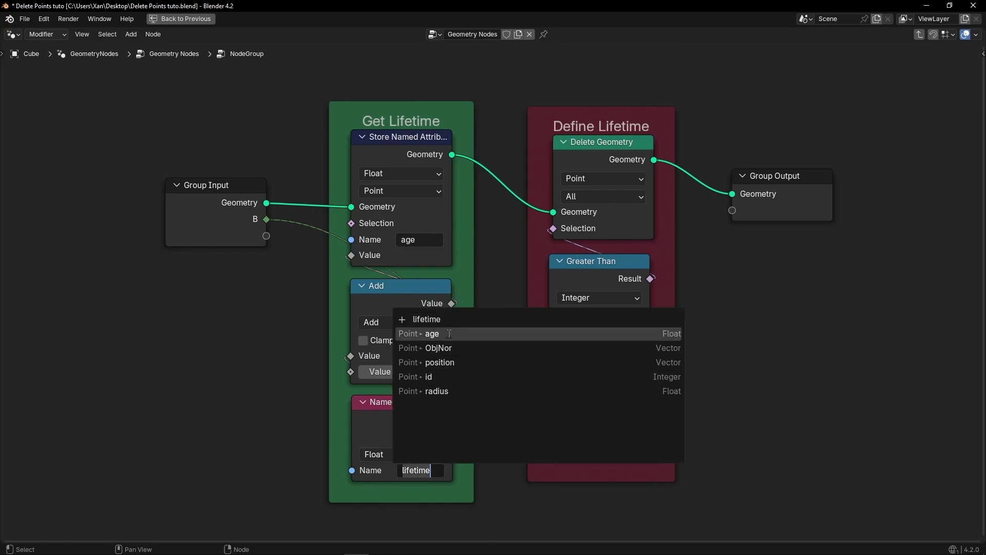
pyautogui.click(591, 332)
pyautogui.click(605, 449)
pyautogui.click(616, 312)
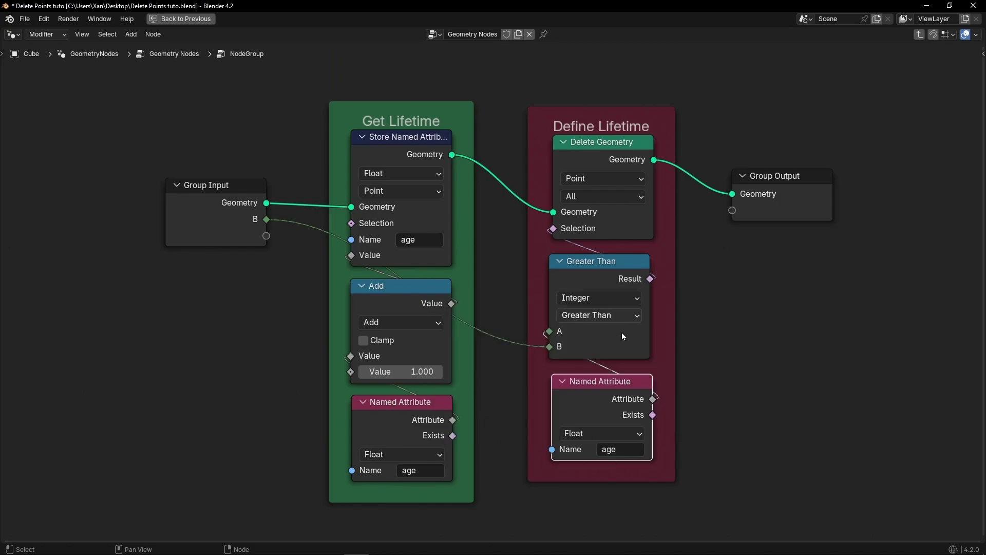
# Relabel the Get Lifetime frame as "Get Age" and leave the node group
pyautogui.click(395, 103)
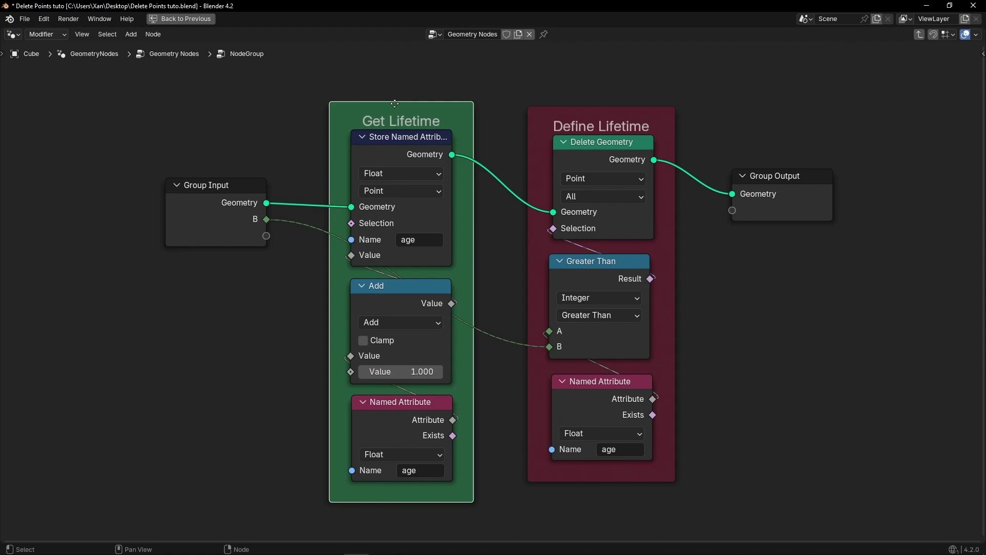
pyautogui.press('F2')
pyautogui.write('Get Age')
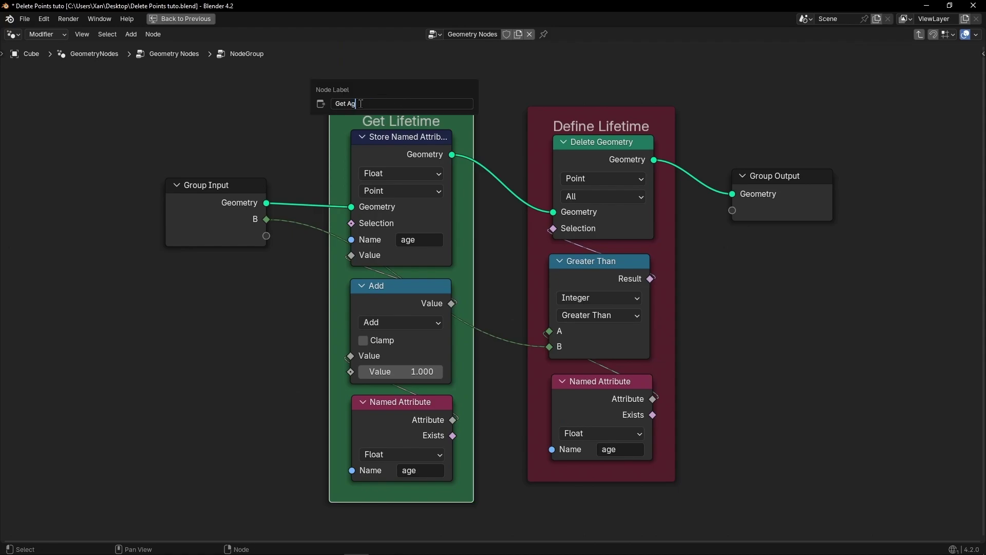
pyautogui.press('Return')
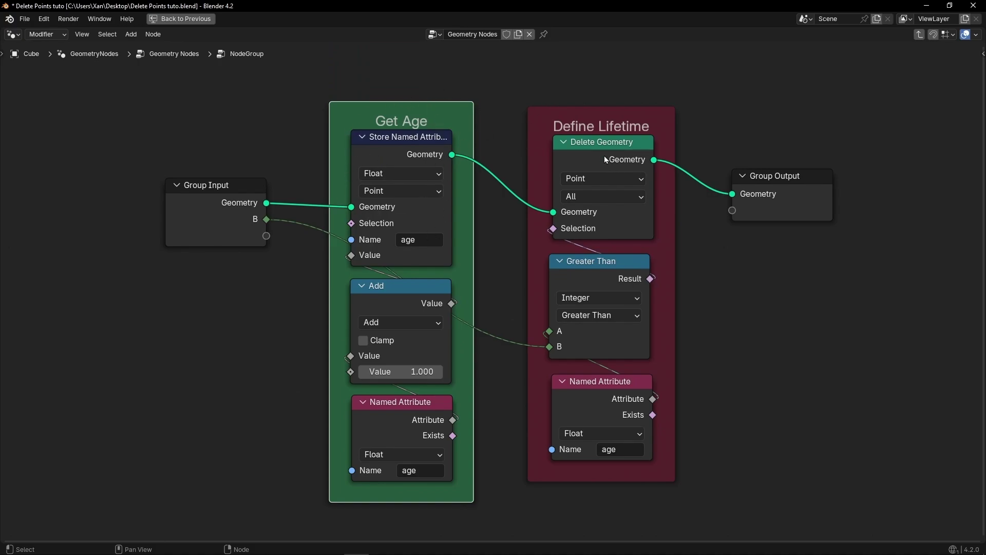
pyautogui.moveTo(607, 157)
pyautogui.press('Tab')
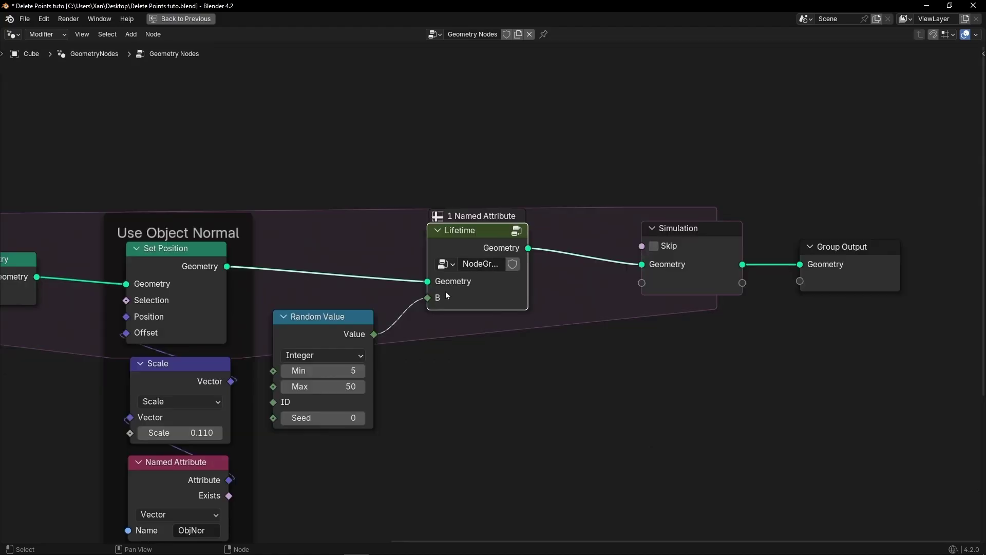
# Move the Random Value node closer to the Lifetime group, then unlink and relink its output to B
pyautogui.moveTo(344, 324); pyautogui.dragTo(377, 333)
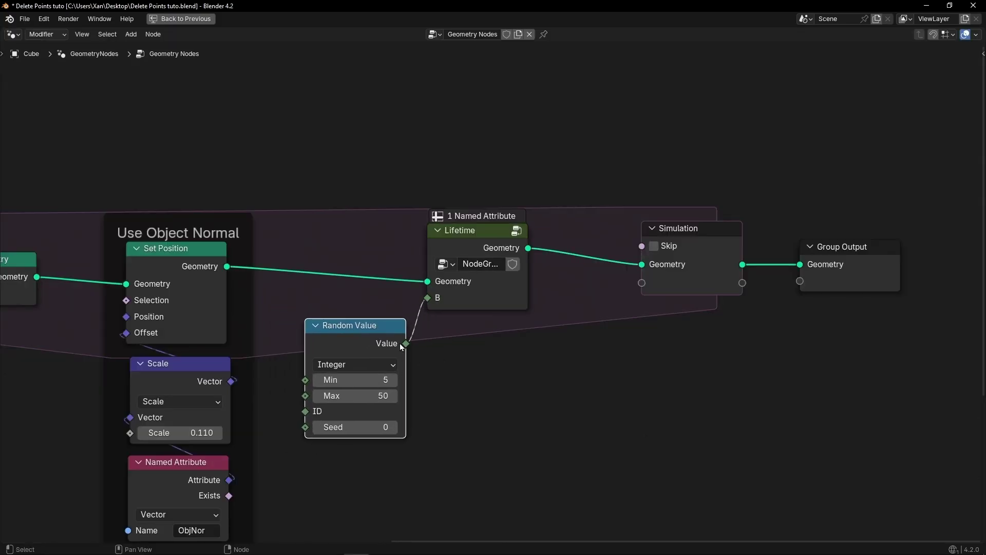
pyautogui.keyDown('ctrl'); pyautogui.moveTo(397, 300); pyautogui.dragTo(462, 361, button='right'); pyautogui.keyUp('ctrl')
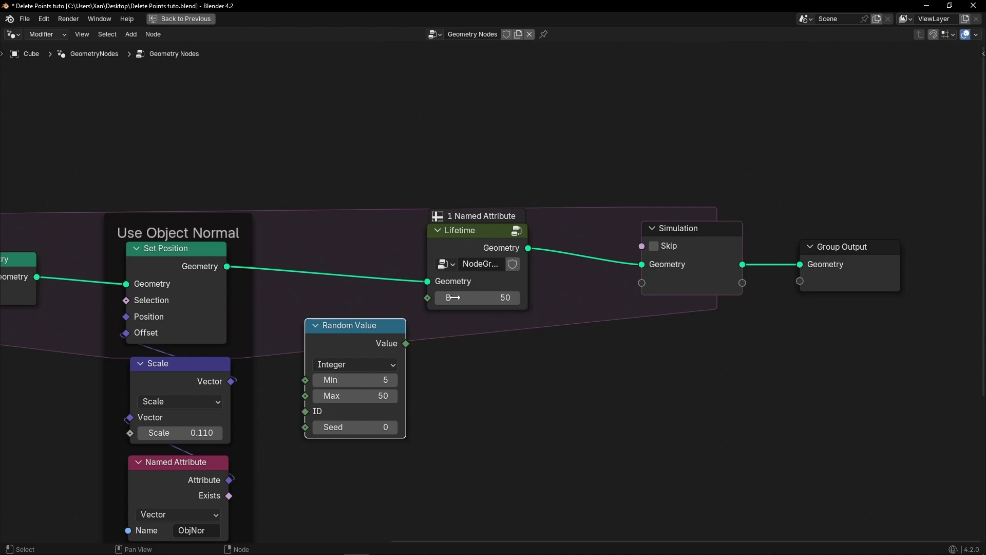
pyautogui.moveTo(406, 343); pyautogui.dragTo(427, 297)
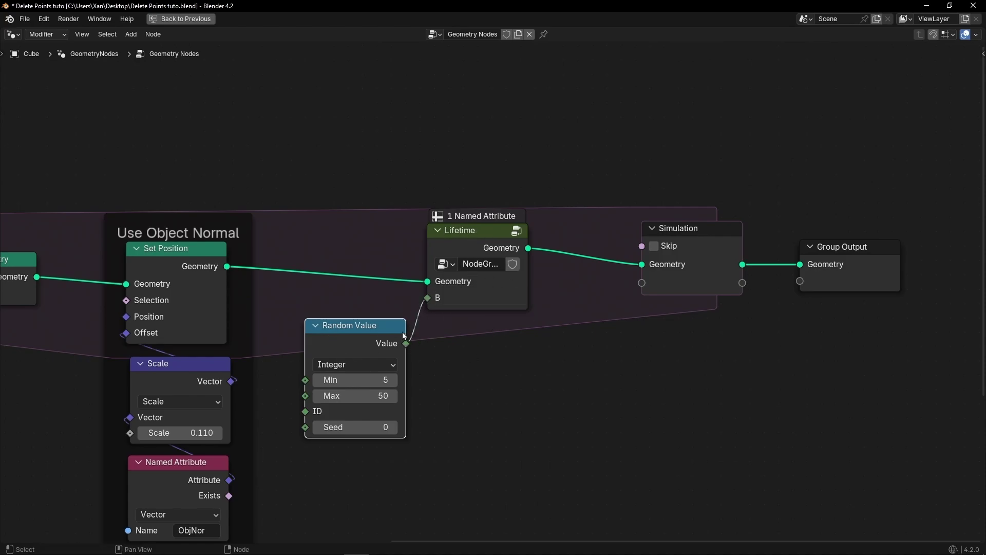
# Restore the full workspace layout and widen the spreadsheet to show the age column while playing the simulation to frame 143
pyautogui.scroll(-4, 402, 333)
pyautogui.moveTo(526, 322); pyautogui.dragTo(563, 314, button='middle')
pyautogui.hotkey('ctrl', 'space')
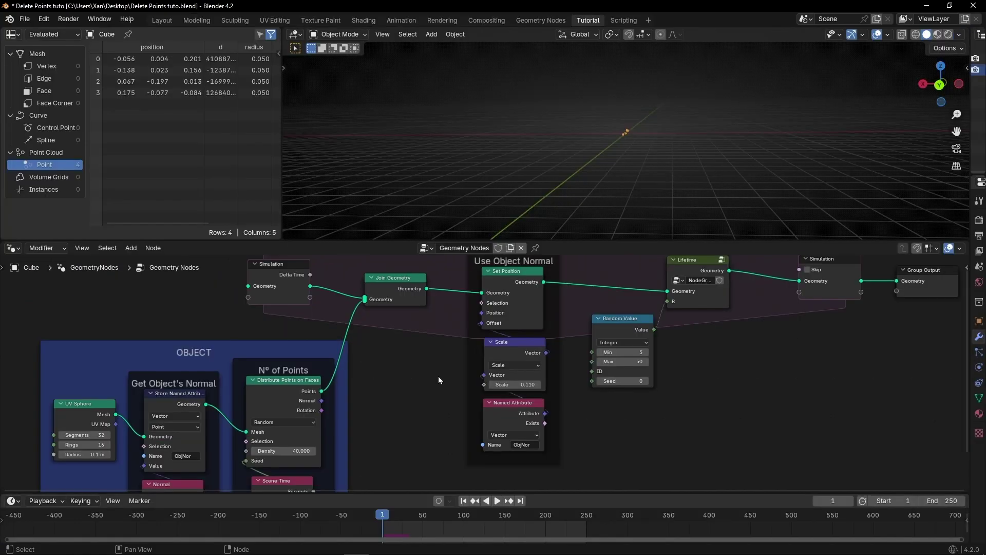
pyautogui.press('space')
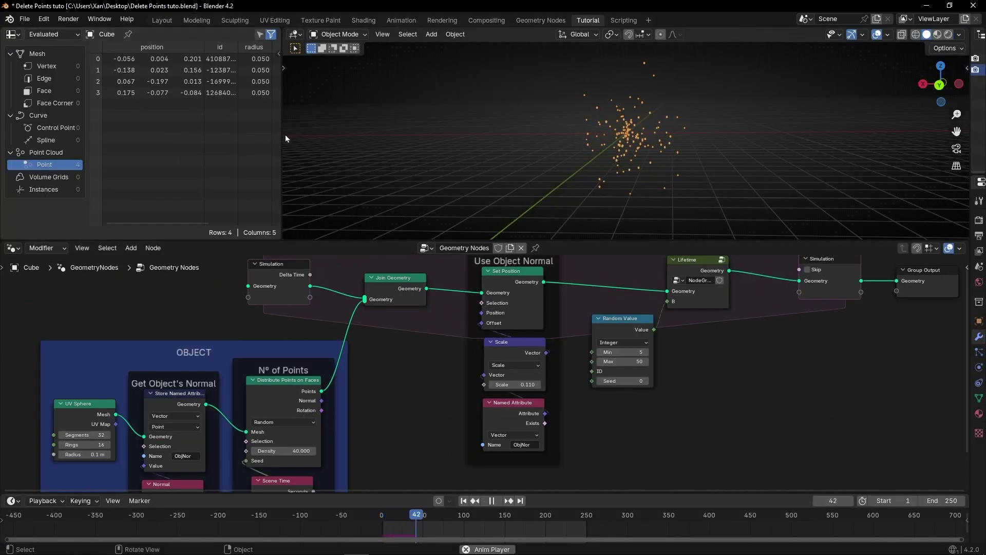
pyautogui.moveTo(282, 134); pyautogui.dragTo(426, 135)
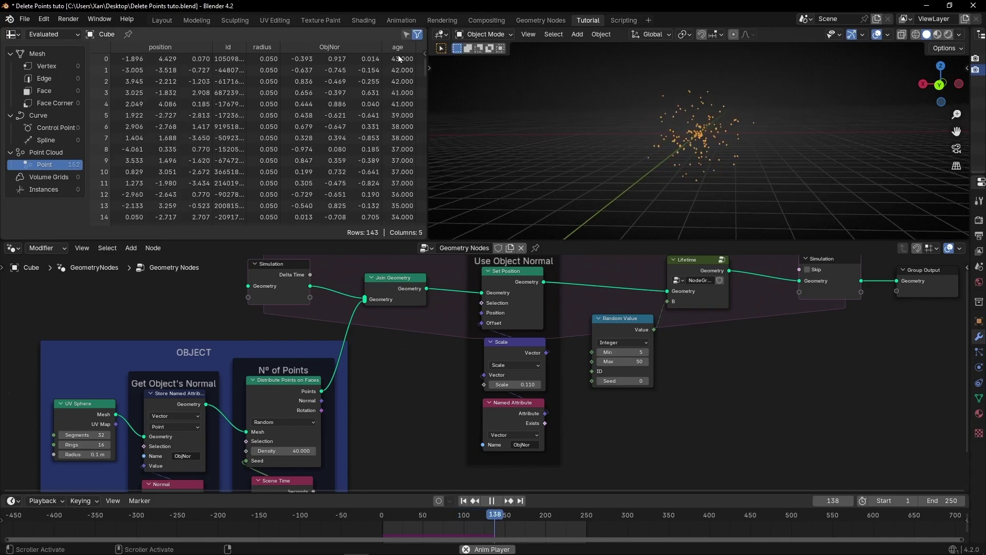
pyautogui.press('space')
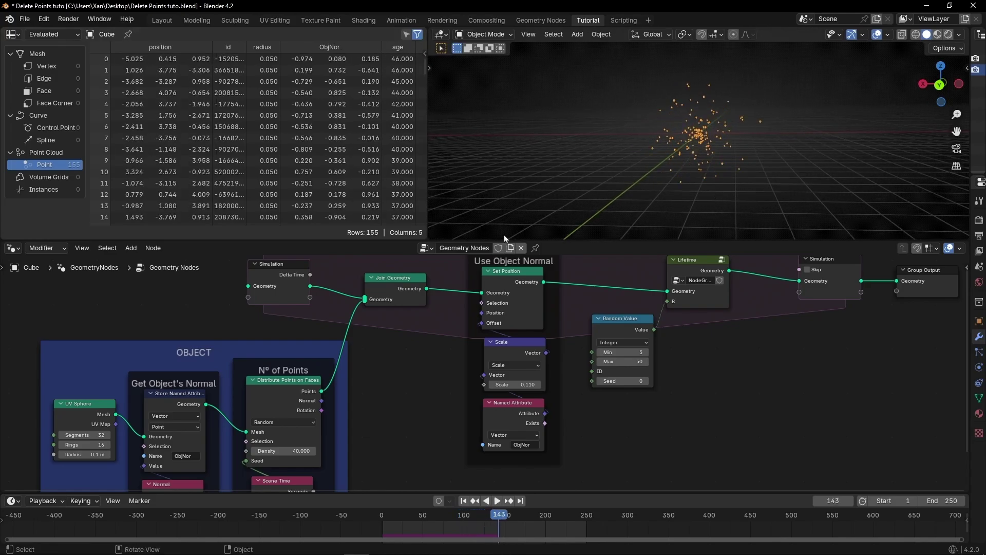
# Examine the age column in the spreadsheet and the Random Lifetime frame feeding the Lifetime group
pyautogui.scroll(-5, 700, 306)
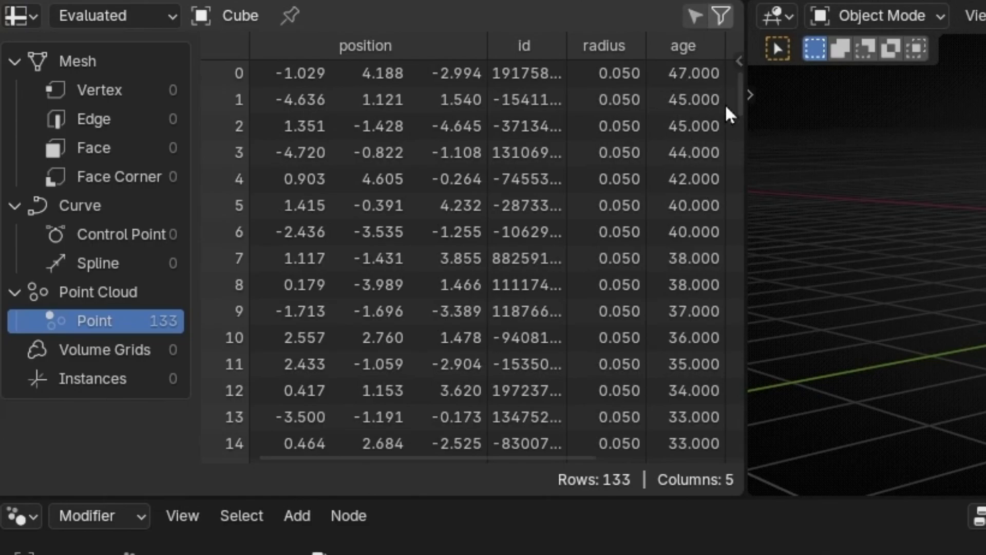
pyautogui.scroll(-2, 683, 185)
pyautogui.scroll(2, 667, 178)
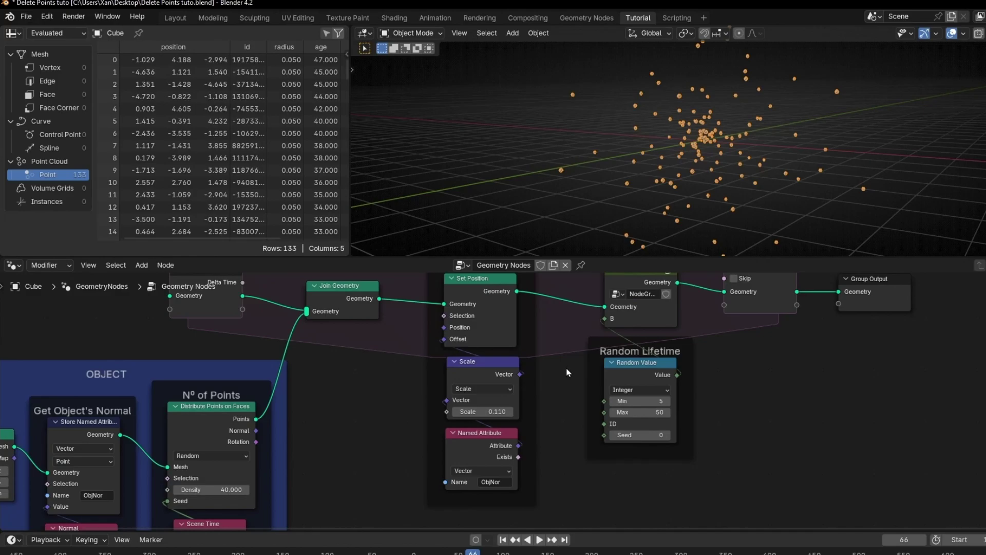
pyautogui.scroll(5, 603, 292)
pyautogui.scroll(-4, 603, 293)
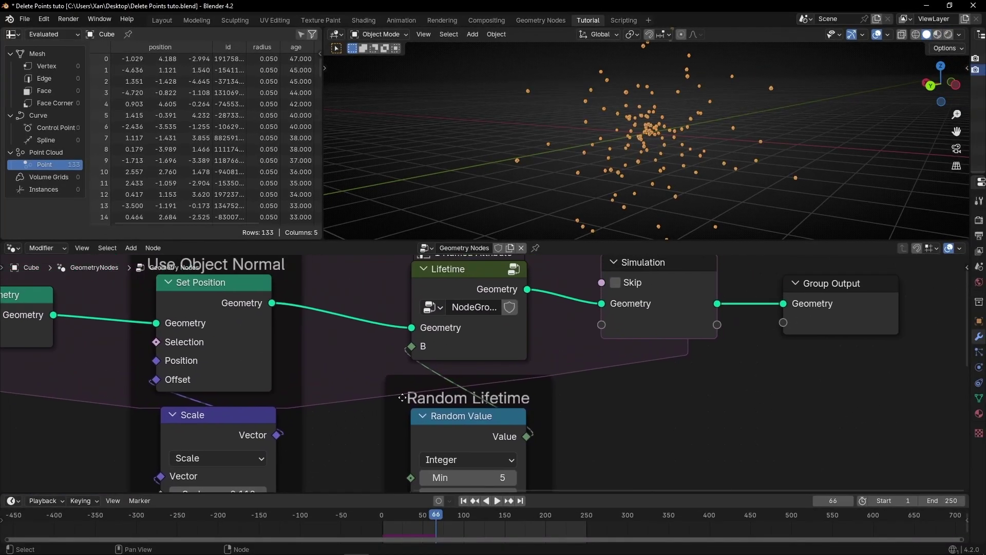
# Open the Lifetime node group and maximize the node editor around its Get Age and Define Lifetime frames
pyautogui.click(466, 278)
pyautogui.press('Tab')
pyautogui.scroll(-3, 459, 328)
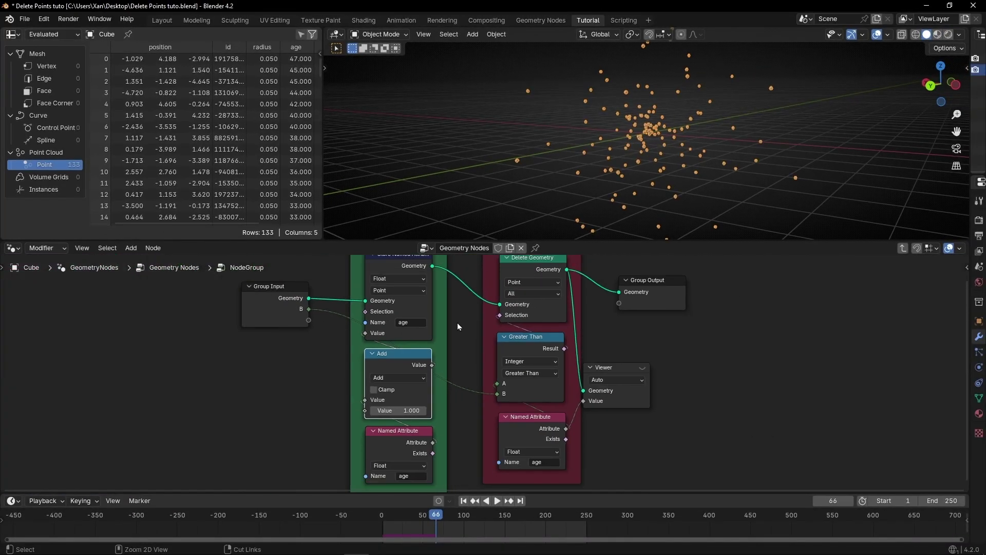
pyautogui.hotkey('ctrl', 'space')
pyautogui.scroll(3, 374, 197)
pyautogui.moveTo(368, 194); pyautogui.dragTo(421, 205, button='middle')
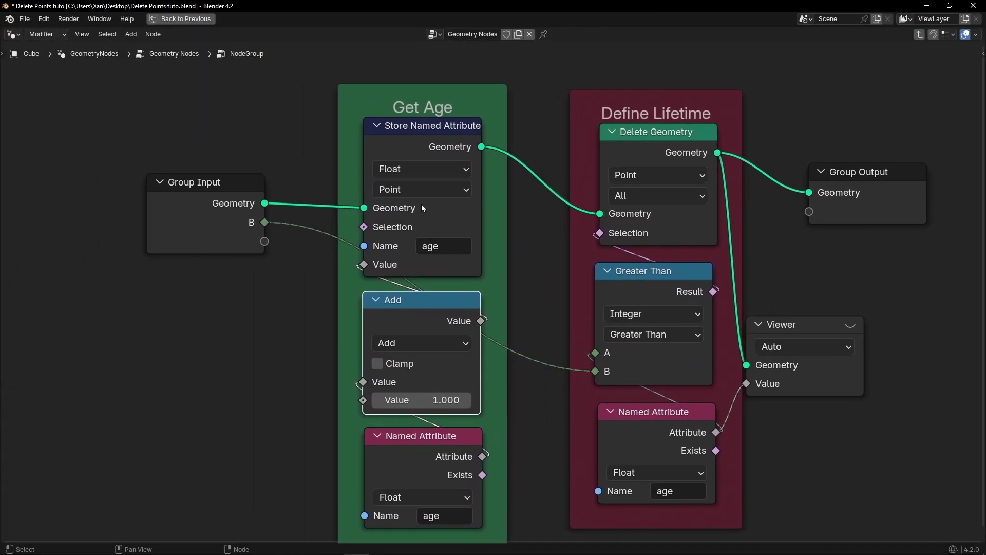
pyautogui.scroll(1, 432, 180)
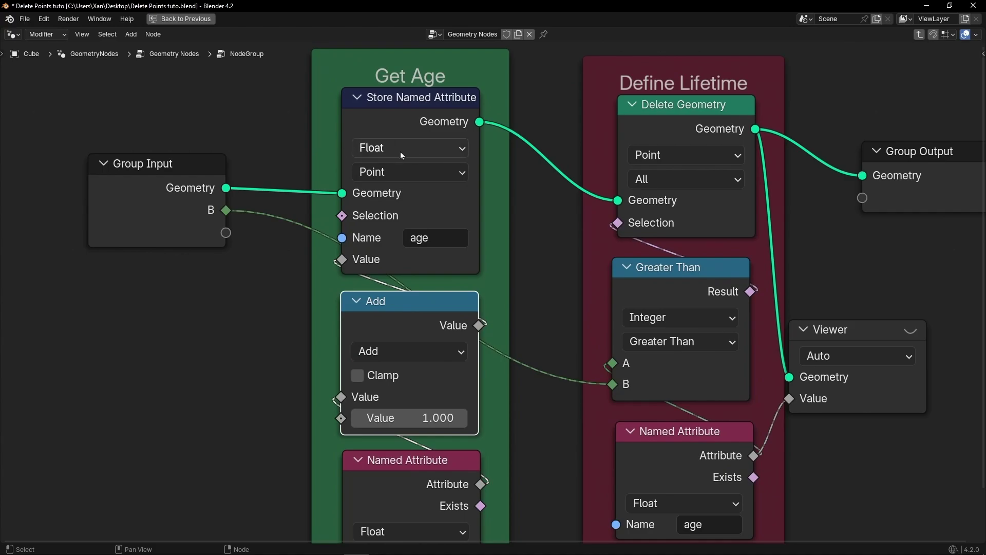
# Restore the full workspace layout and set the Store Named Attribute node's data type to Integer in the Get Age frame
pyautogui.click(422, 150)
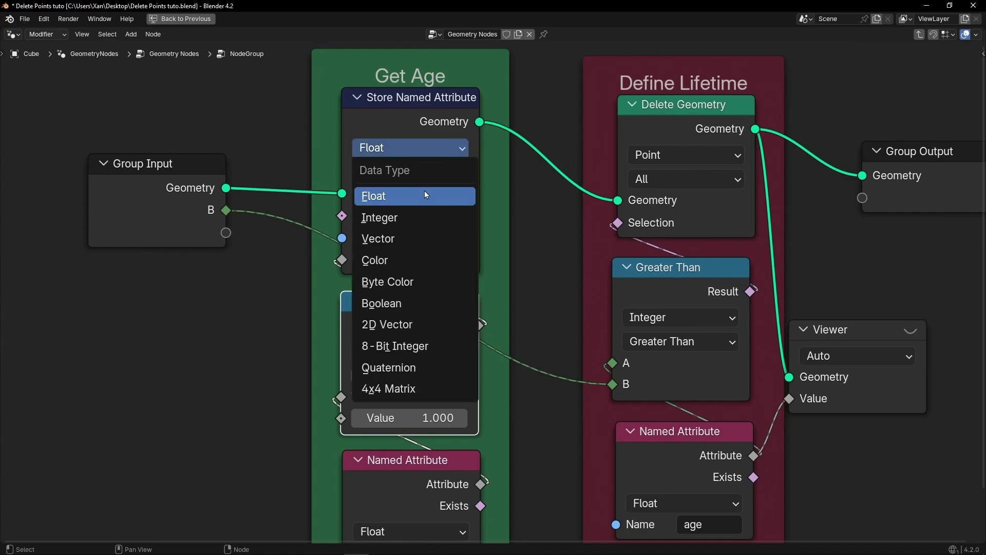
pyautogui.click(504, 184)
pyautogui.hotkey('ctrl', 'space')
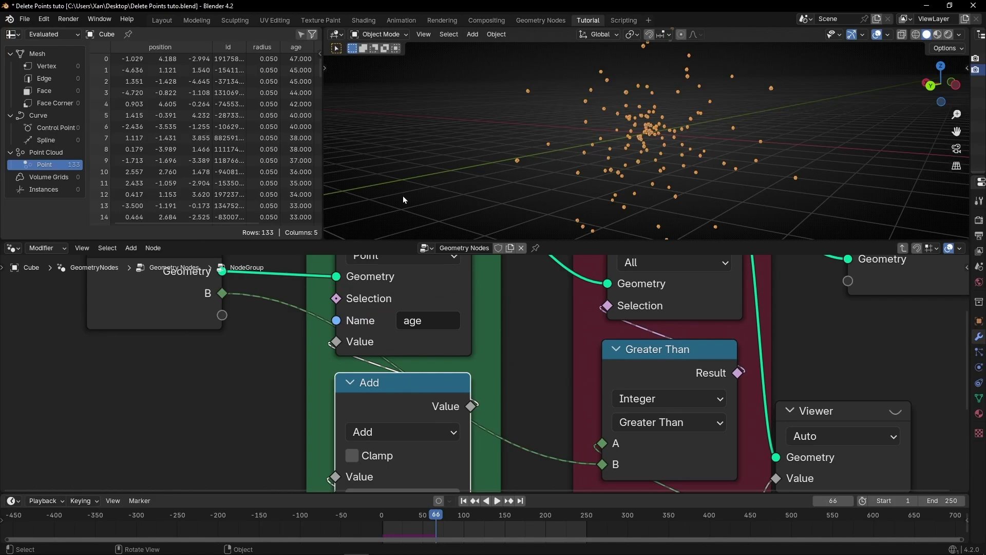
pyautogui.moveTo(411, 283); pyautogui.dragTo(396, 328, button='middle')
pyautogui.click(394, 295)
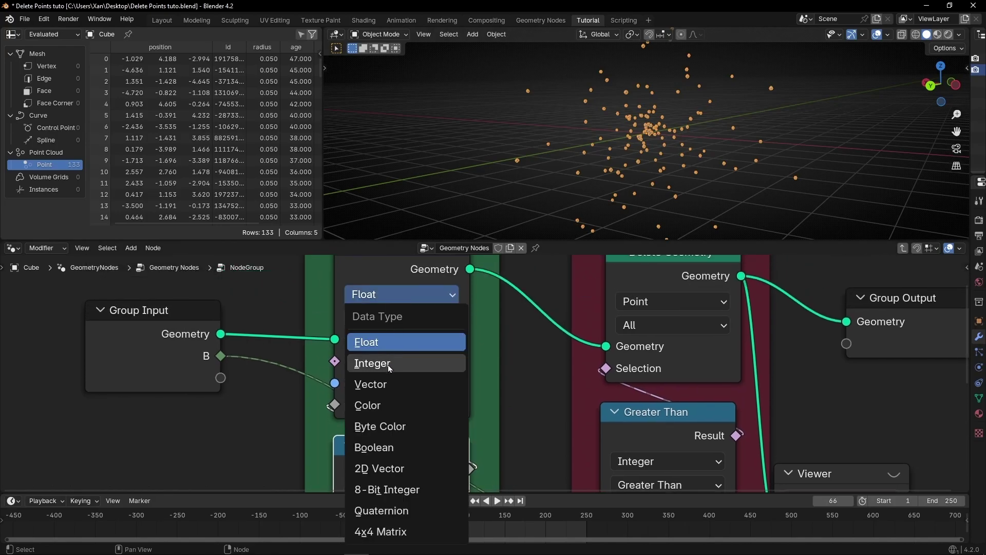
pyautogui.click(396, 362)
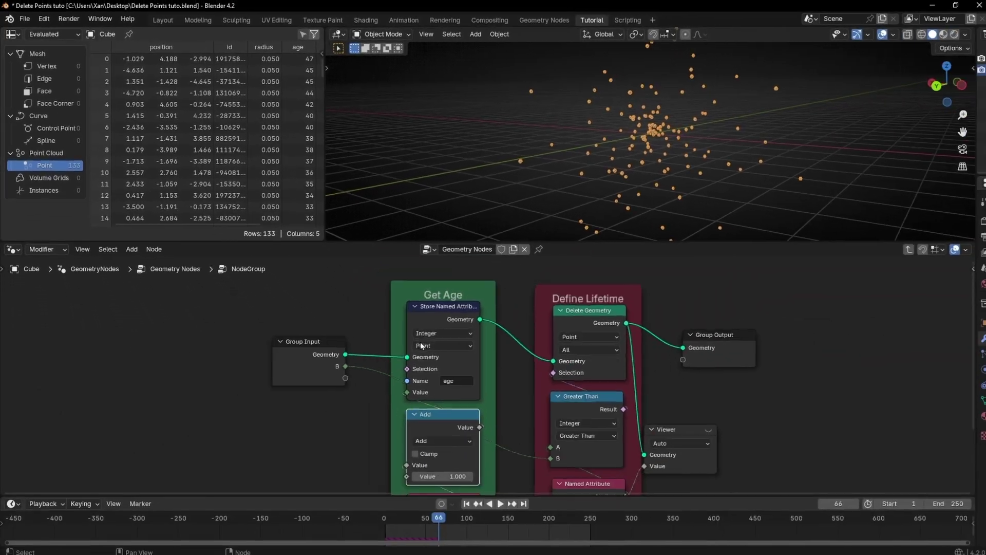
# Leave the Lifetime node group and replay the simulation from the first frame, viewing the particles from another angle
pyautogui.scroll(-2, 421, 345)
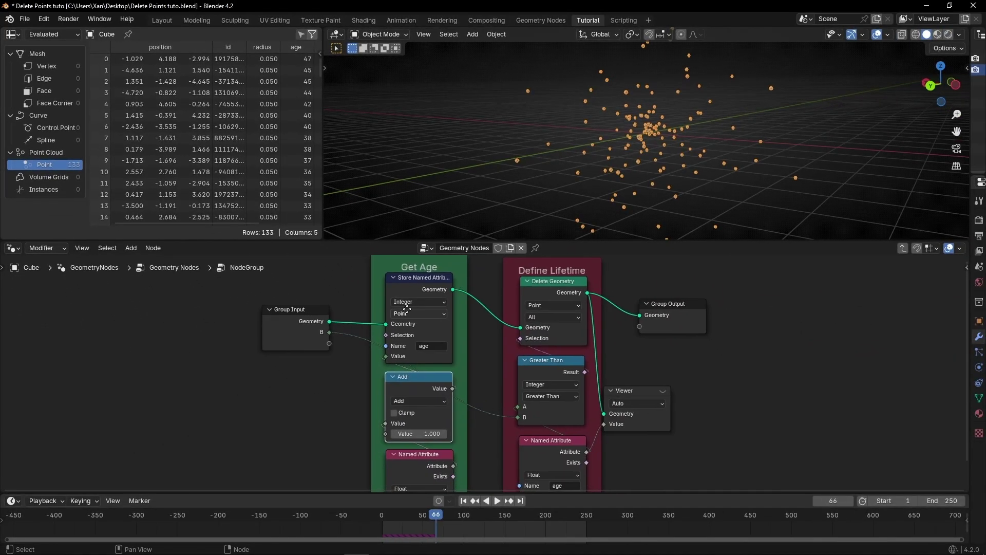
pyautogui.press('Tab')
pyautogui.scroll(-2, 463, 323)
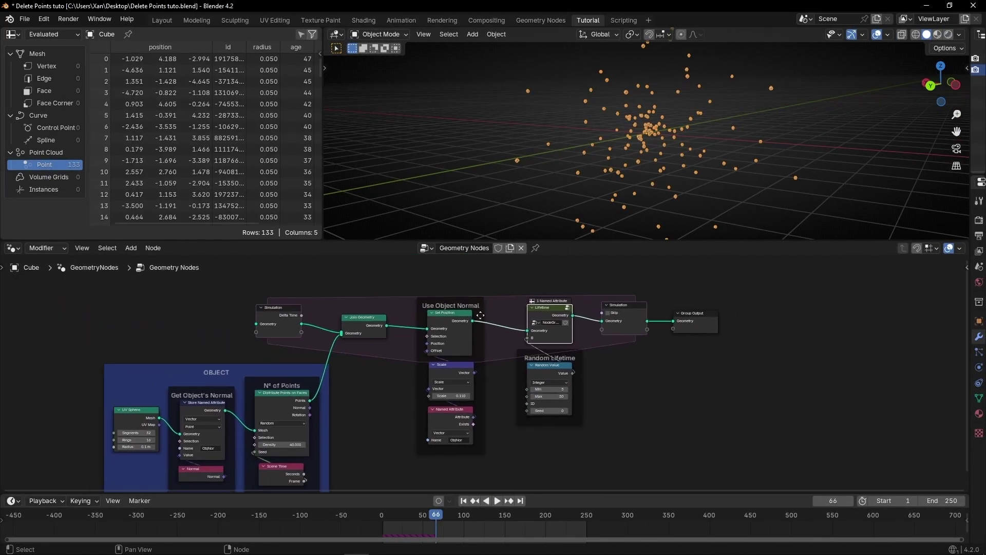
pyautogui.moveTo(467, 322); pyautogui.dragTo(502, 303, button='middle')
pyautogui.scroll(-1, 504, 318)
pyautogui.hotkey('shift', 'Left')
pyautogui.press('space')
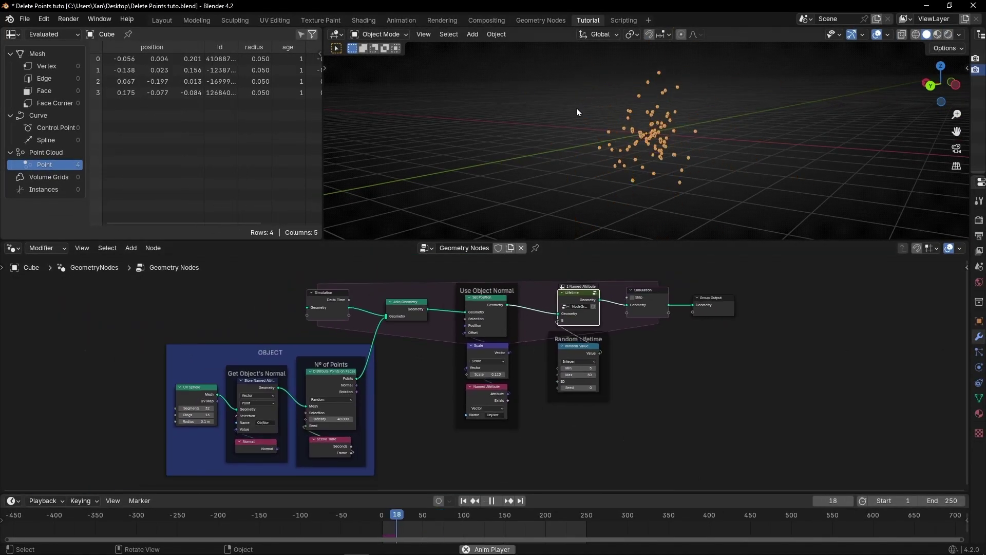
pyautogui.moveTo(651, 153); pyautogui.dragTo(726, 152, button='middle')
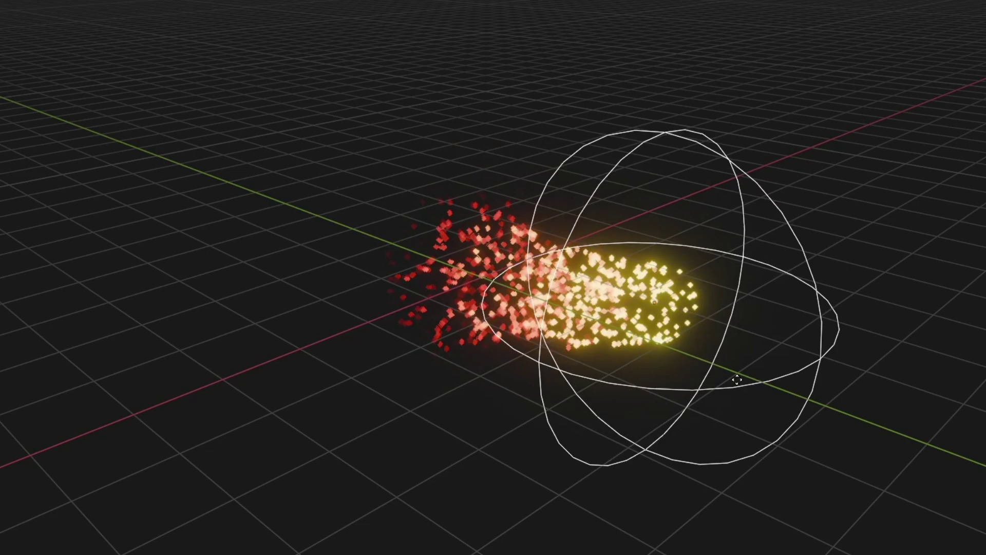
# Move the spherical emitter control across the grid to test the glowing particle trail in motion
pyautogui.moveTo(737, 379); pyautogui.dragTo(384, 442)
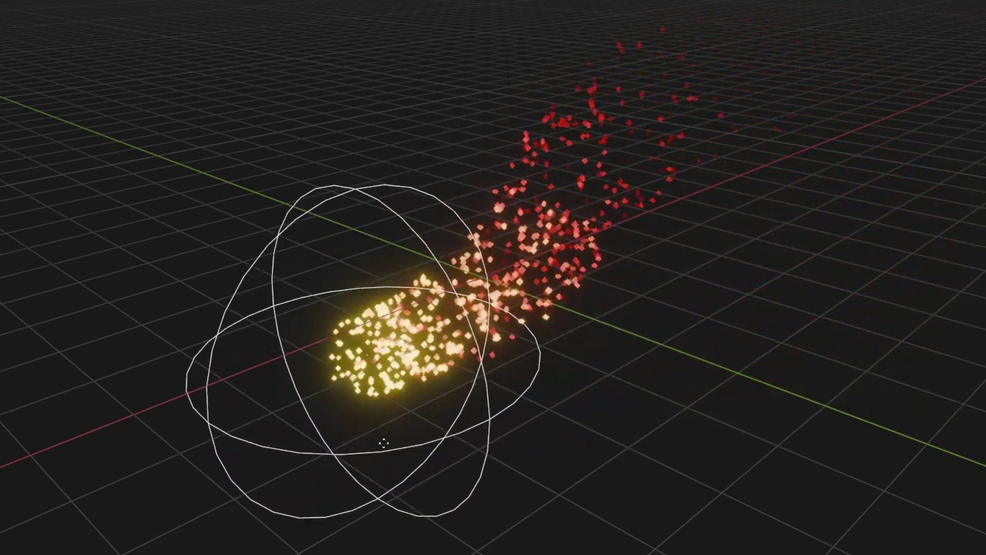
pyautogui.moveTo(132, 349); pyautogui.dragTo(49, 355)
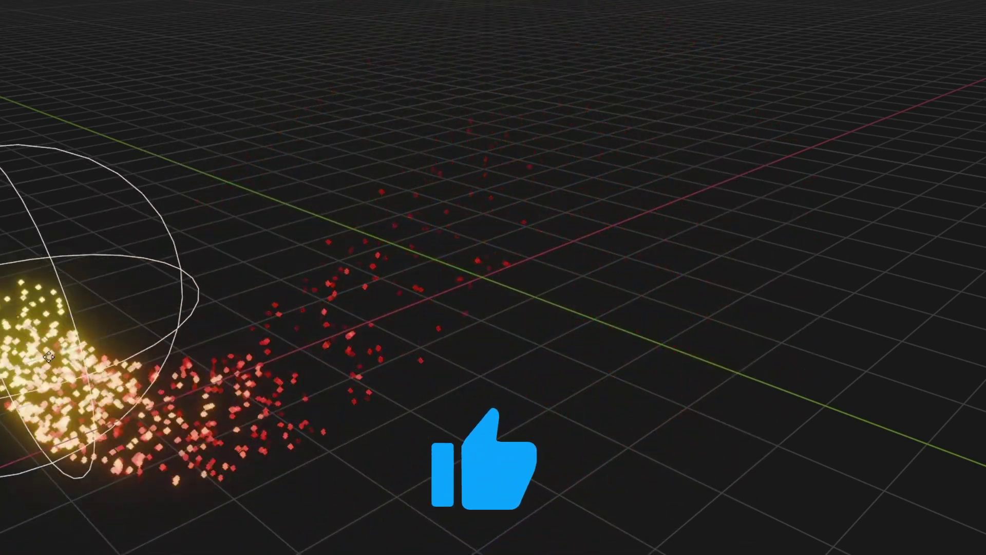